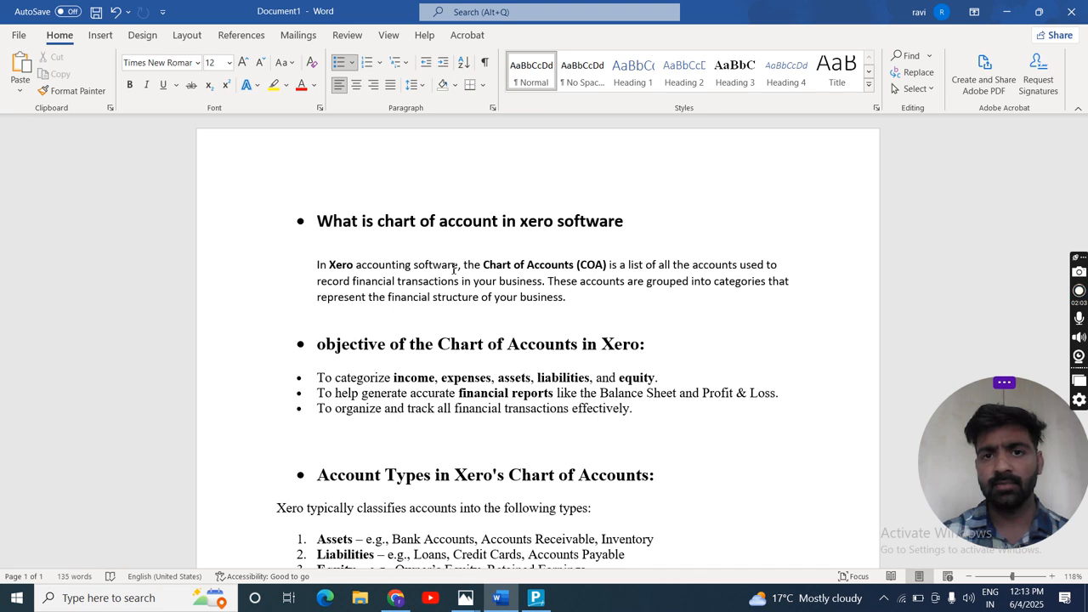
- Read the document's notes on Xero's chart of accounts, covering its definition, objectives and account types
{"action": "scroll", "coordinate": [453, 268], "scroll_direction": "down", "scroll_amount": 3}
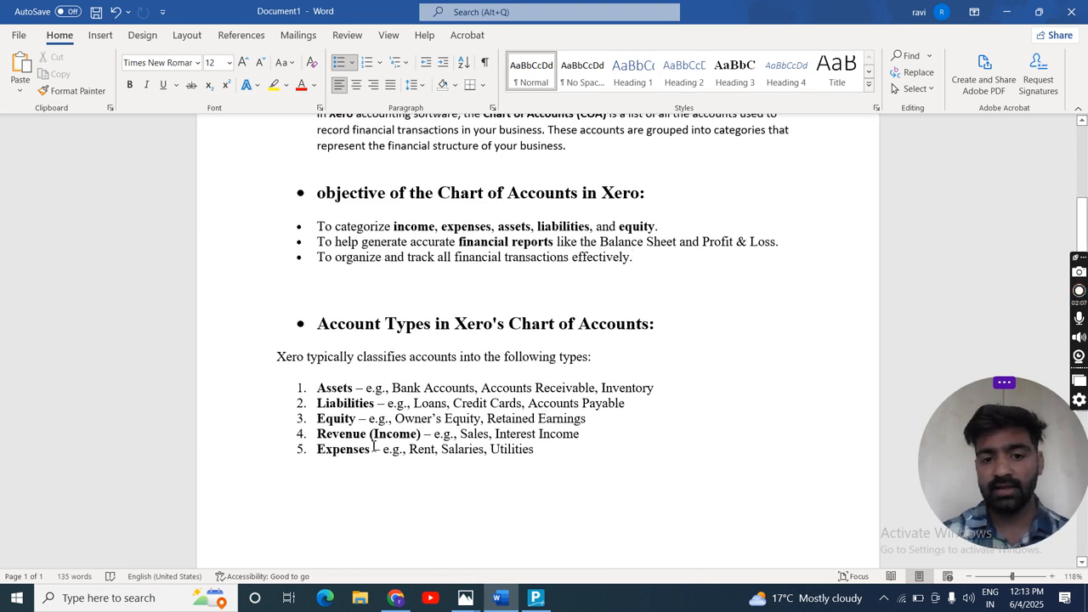
{"action": "scroll", "coordinate": [373, 445], "scroll_direction": "up", "scroll_amount": 3}
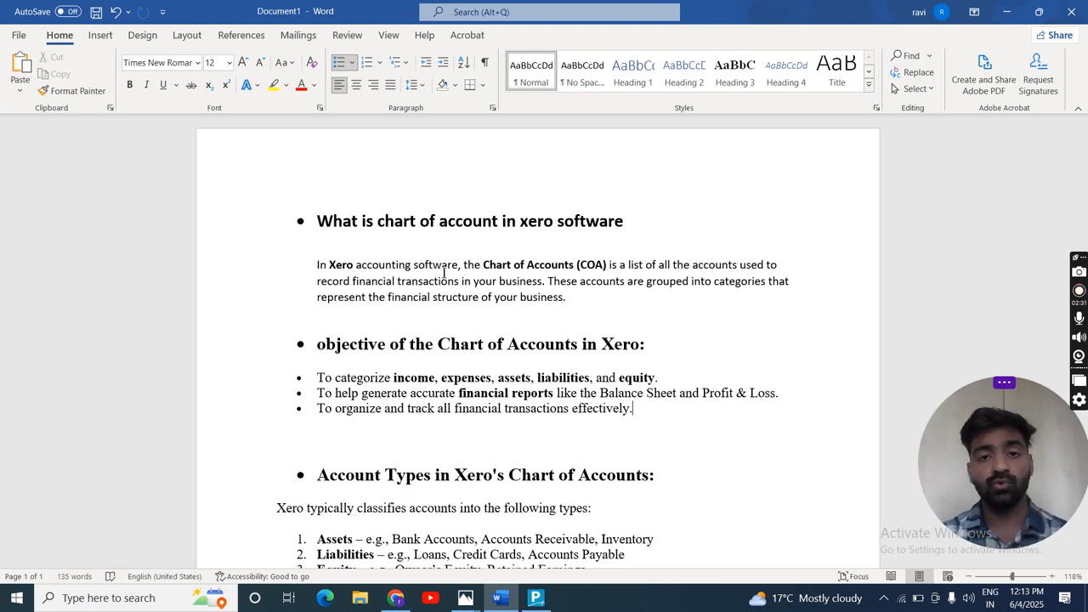
{"action": "scroll", "coordinate": [444, 272], "scroll_direction": "down", "scroll_amount": 1}
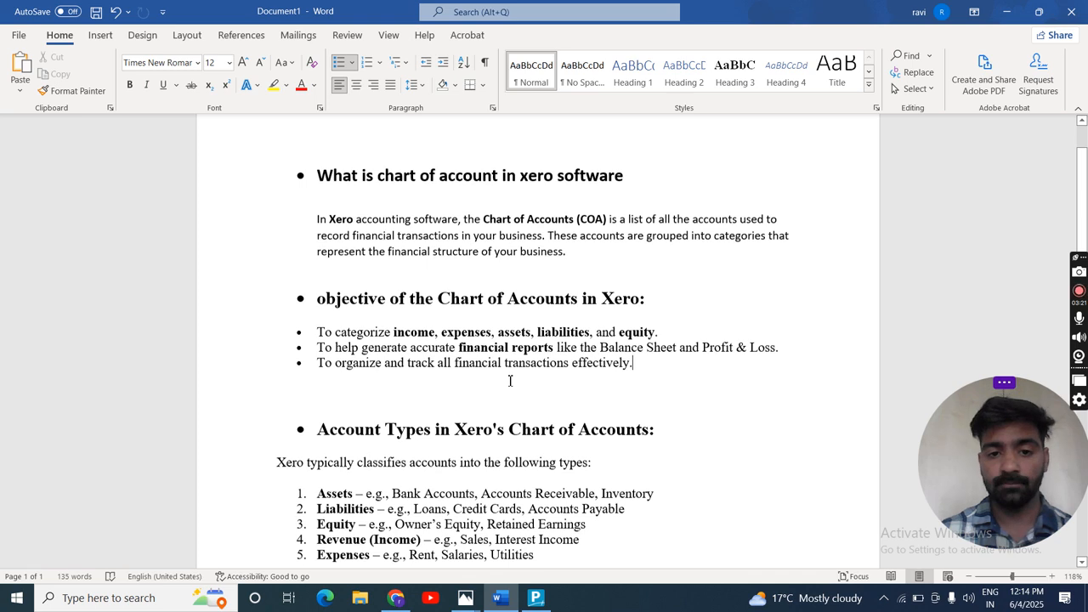
{"action": "scroll", "coordinate": [509, 381], "scroll_direction": "down", "scroll_amount": 1}
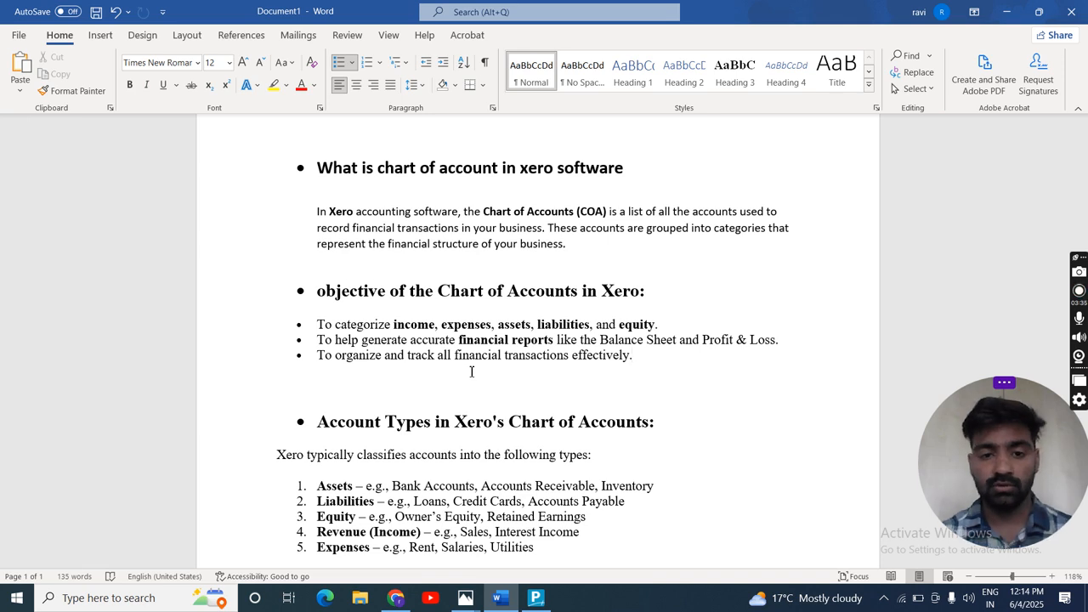
{"action": "scroll", "coordinate": [471, 371], "scroll_direction": "down", "scroll_amount": 1}
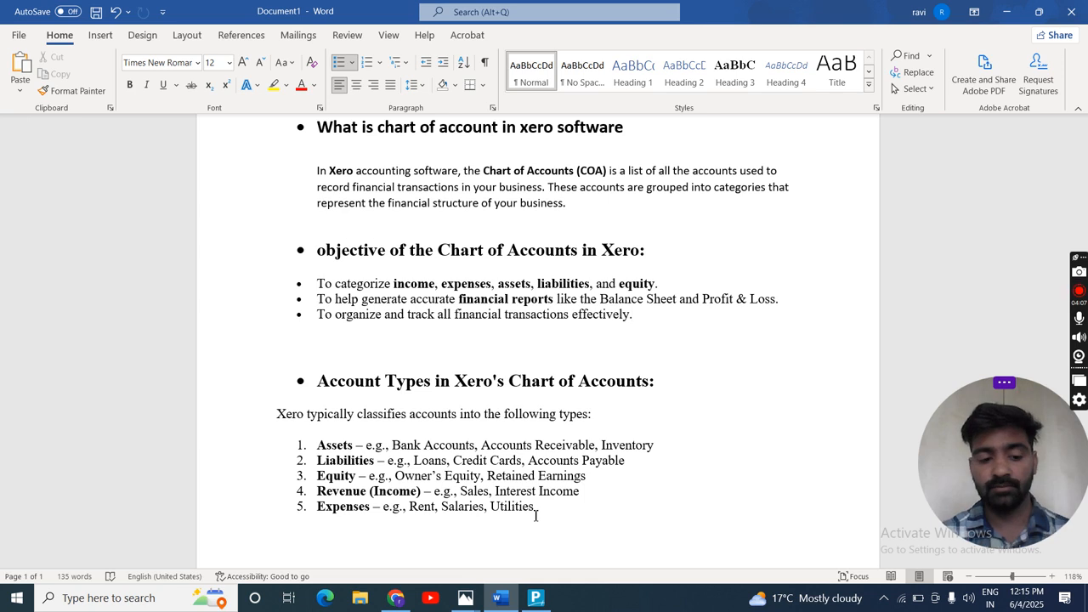
- Switch to the Xero dashboard in Google Chrome
{"action": "key", "text": "alt+Tab"}
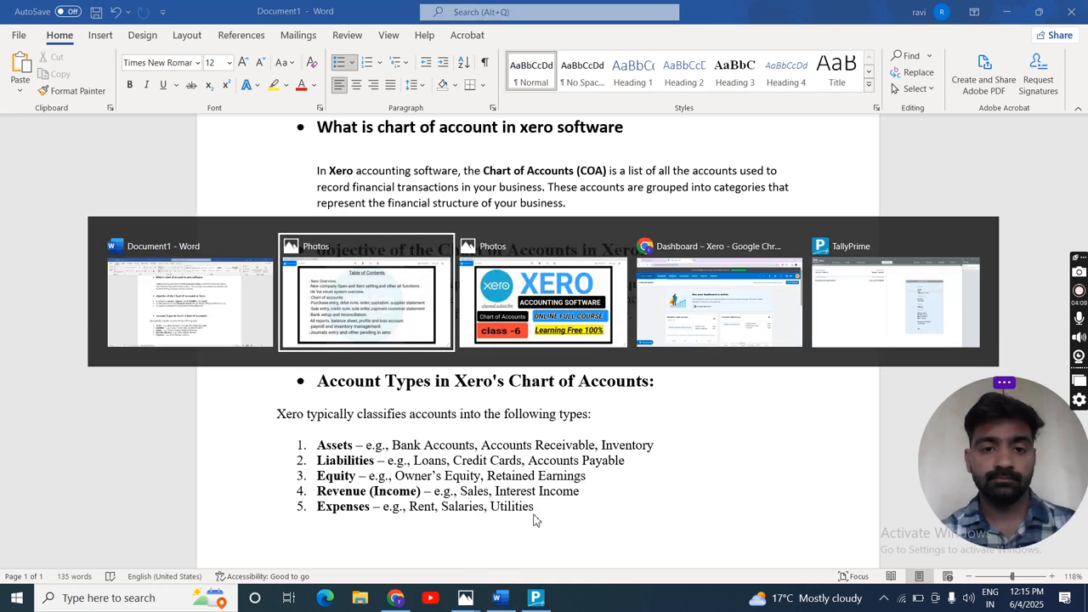
{"action": "key", "text": "alt+Tab"}
{"action": "key", "text": "alt+Tab"}
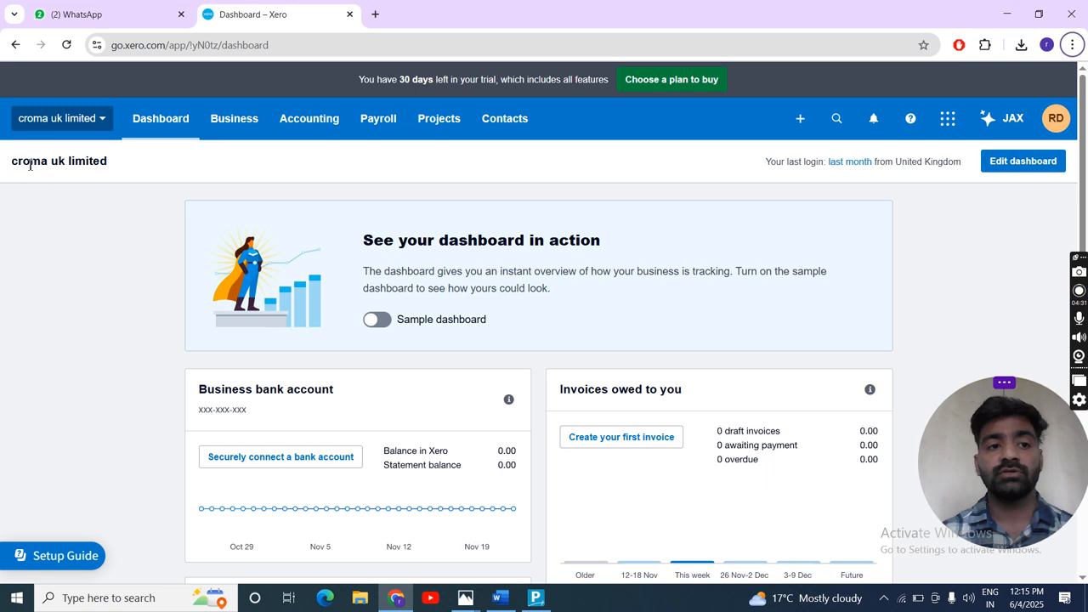
- Open the chart of accounts through the organisation's advanced accounting settings and look over the default accounts
{"action": "left_click", "coordinate": [102, 127]}
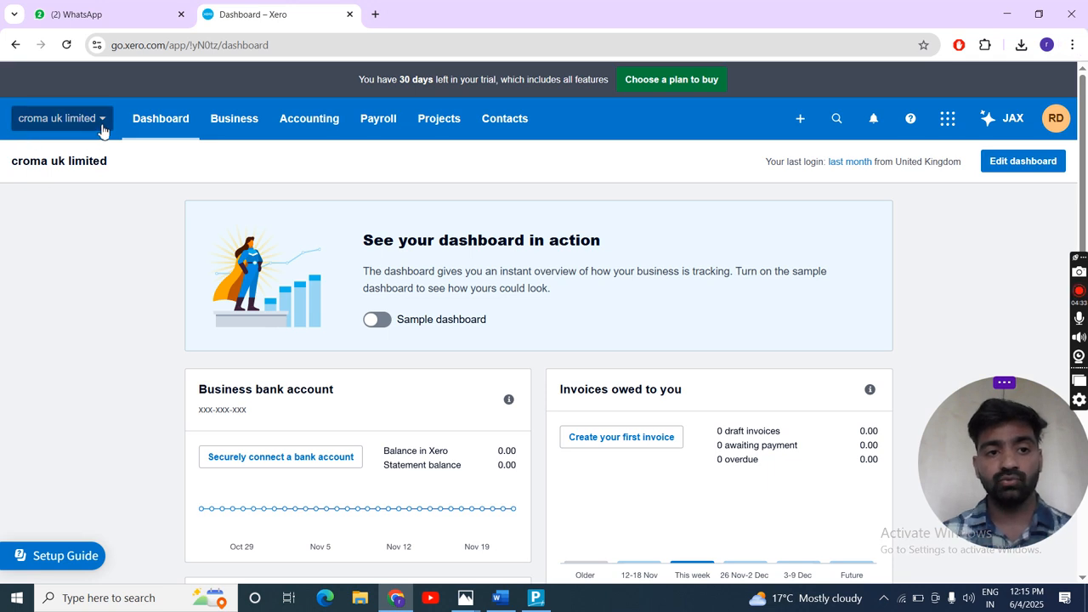
{"action": "left_click", "coordinate": [53, 276]}
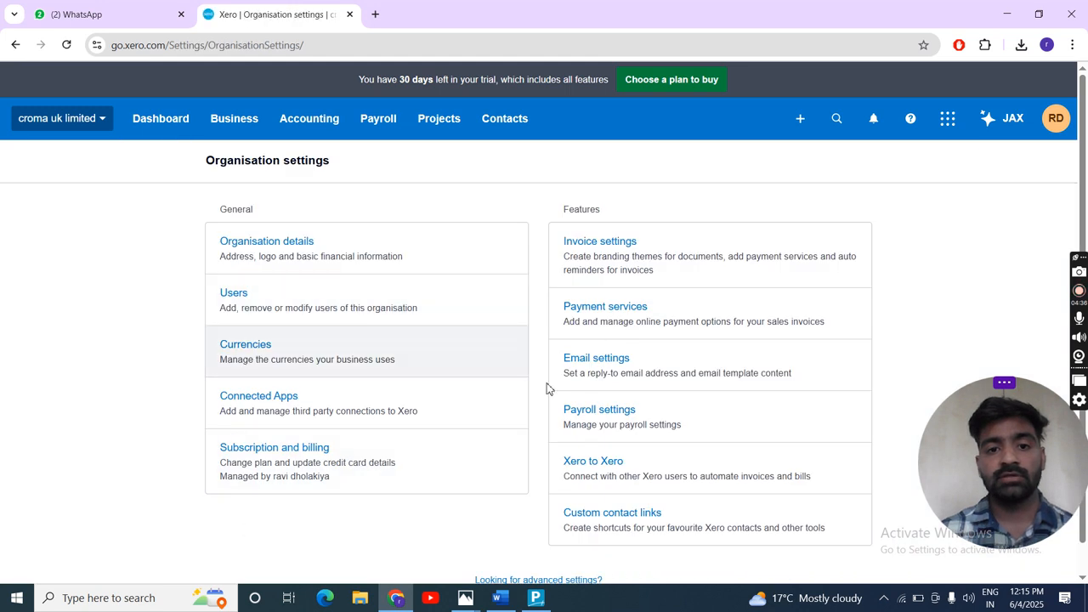
{"action": "scroll", "coordinate": [598, 412], "scroll_direction": "down", "scroll_amount": 1}
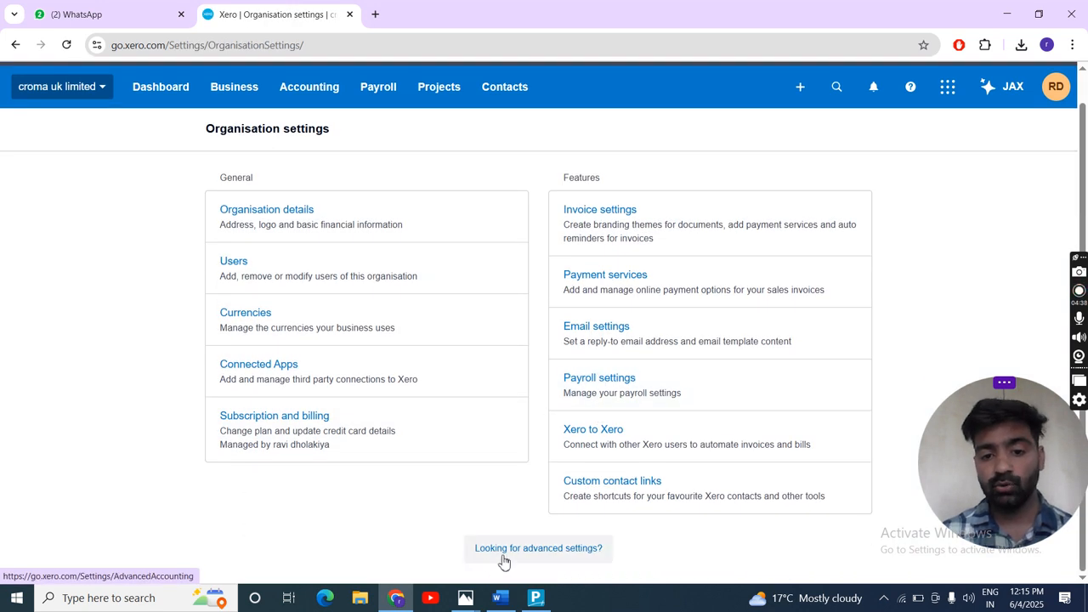
{"action": "left_click", "coordinate": [575, 554]}
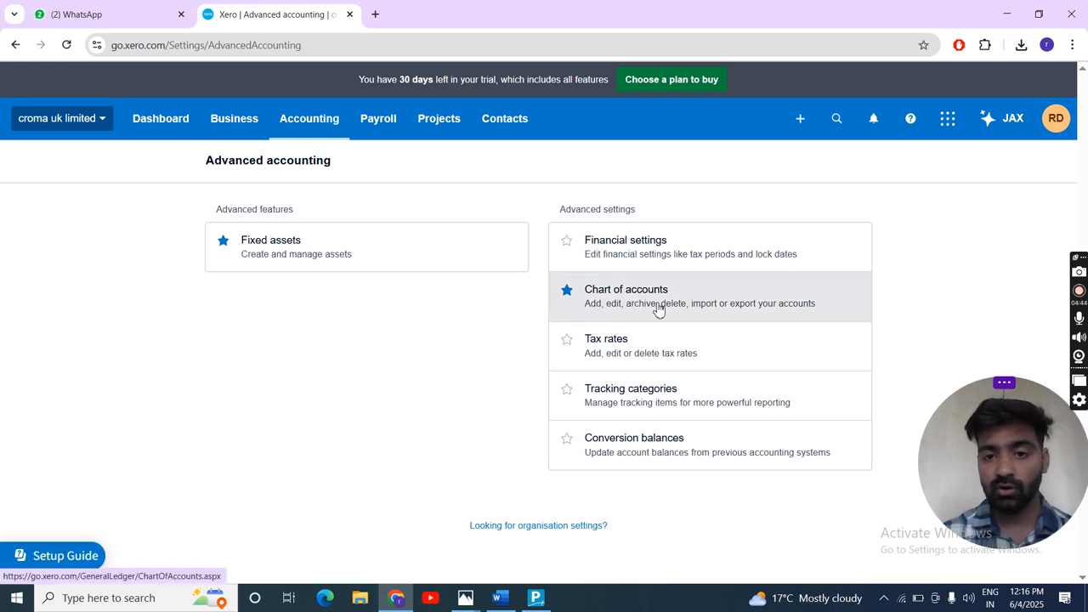
{"action": "left_click", "coordinate": [633, 307]}
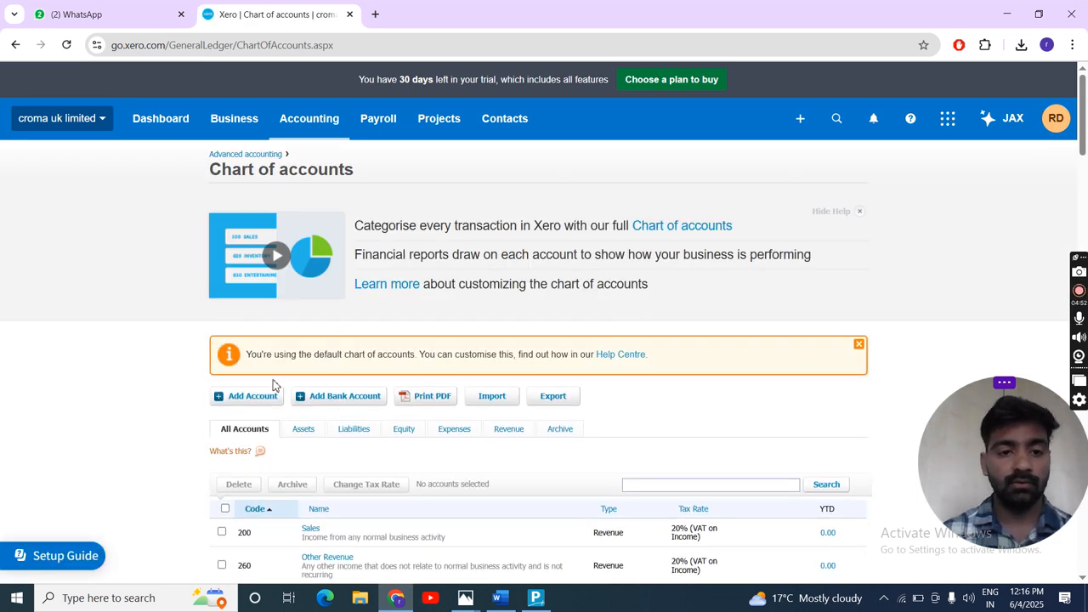
{"action": "scroll", "coordinate": [425, 384], "scroll_direction": "down", "scroll_amount": 5}
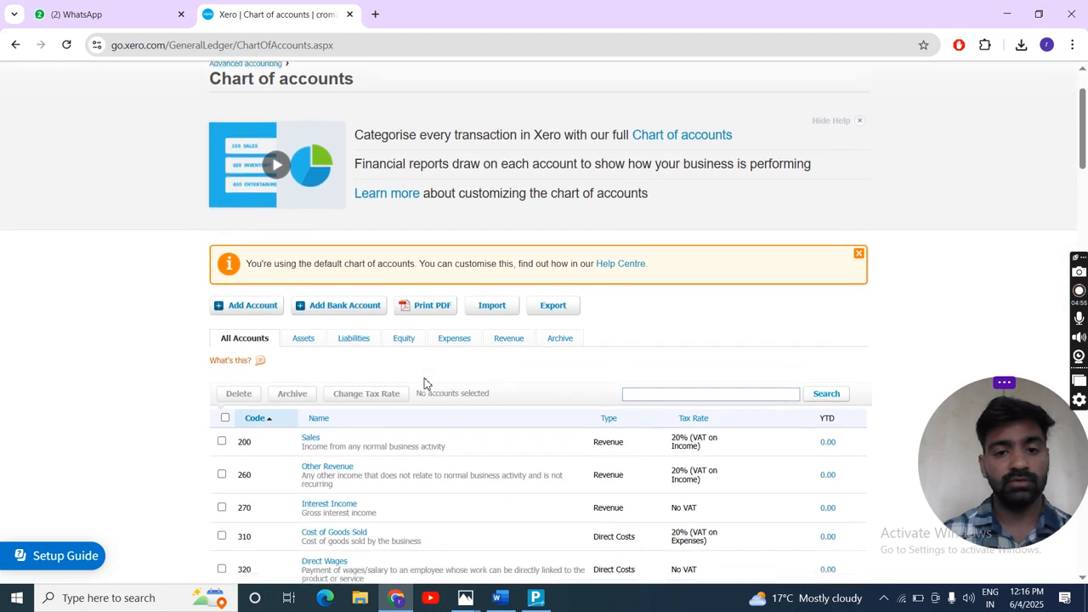
{"action": "scroll", "coordinate": [427, 384], "scroll_direction": "down", "scroll_amount": 10}
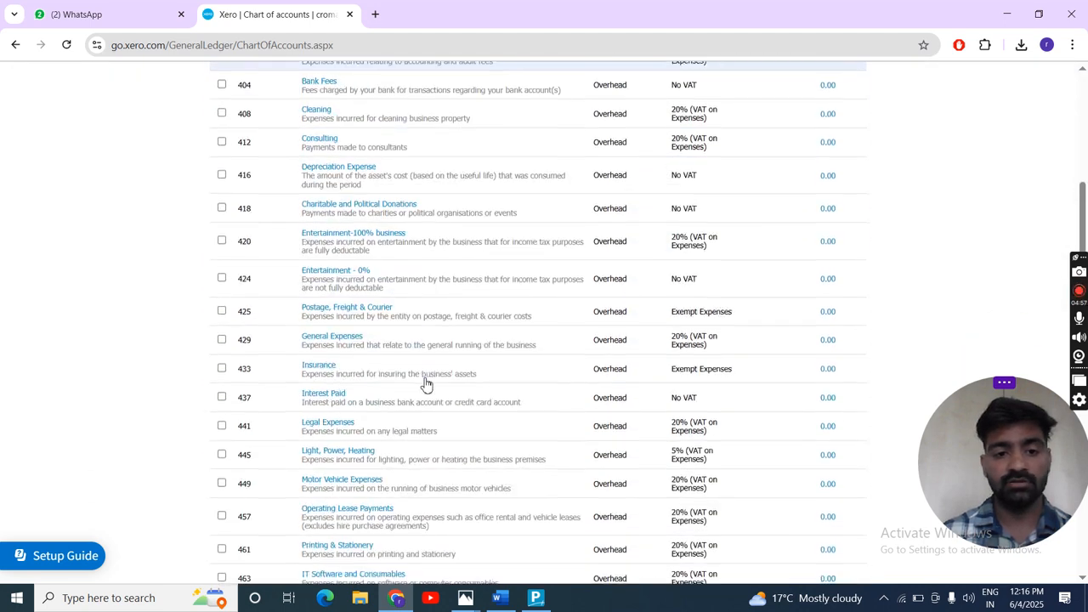
{"action": "scroll", "coordinate": [426, 384], "scroll_direction": "up", "scroll_amount": 15}
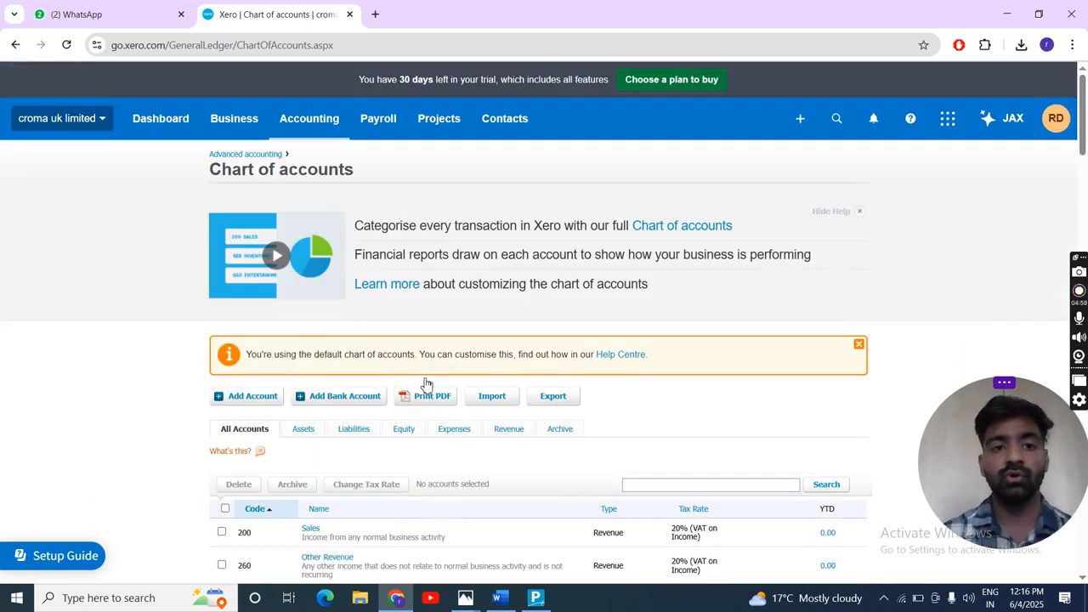
- Return to the dashboard, reopen the chart of accounts from the Accounting shortcuts and review its actions and account list
{"action": "left_click", "coordinate": [154, 124]}
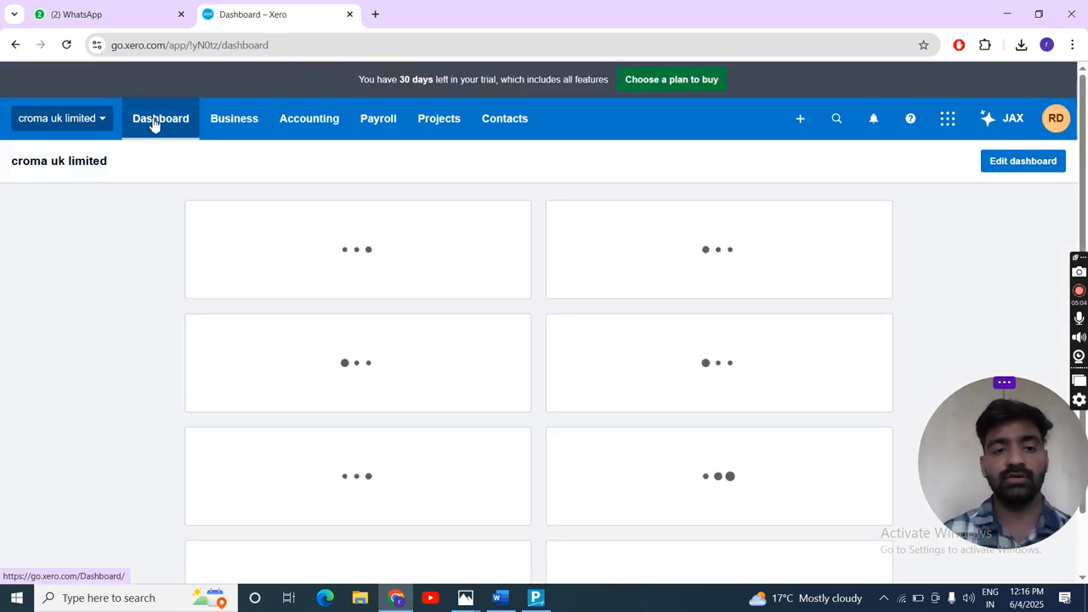
{"action": "left_click", "coordinate": [312, 125]}
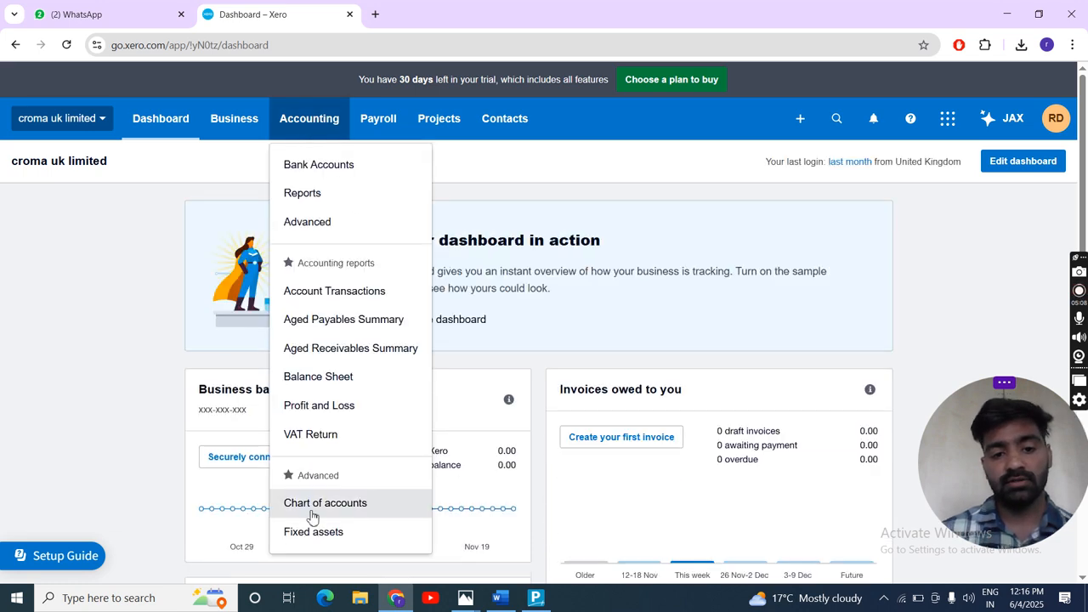
{"action": "left_click", "coordinate": [361, 507]}
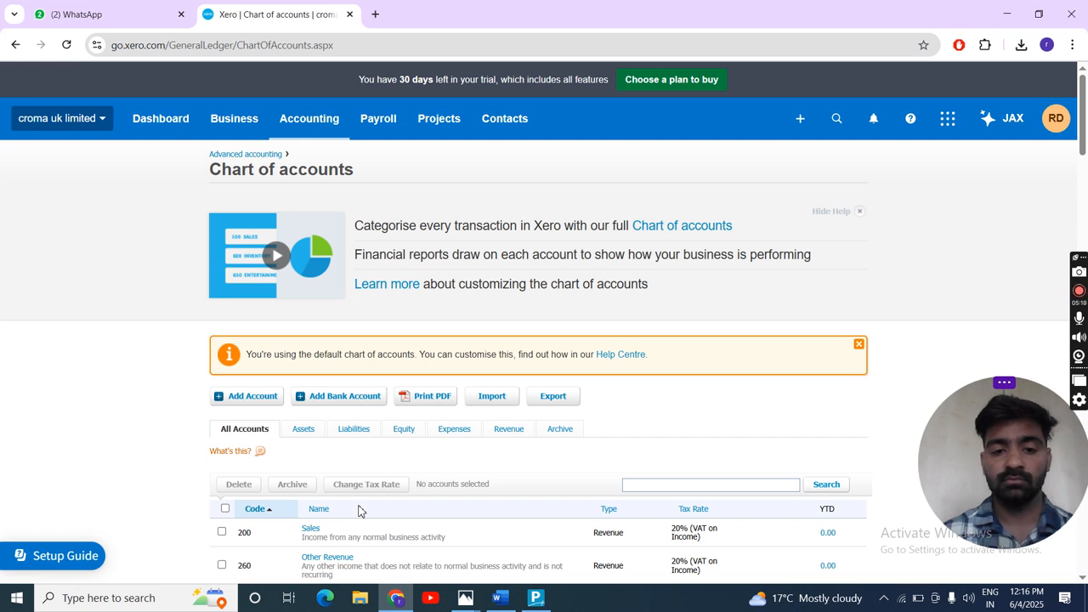
{"action": "scroll", "coordinate": [358, 510], "scroll_direction": "down", "scroll_amount": 2}
{"action": "scroll", "coordinate": [359, 512], "scroll_direction": "up", "scroll_amount": 2}
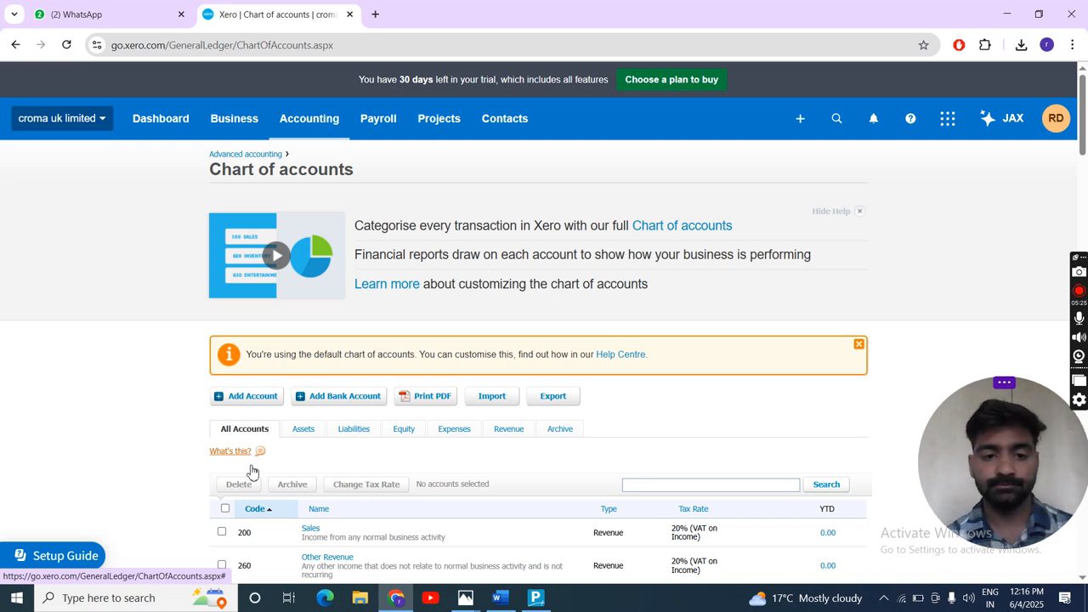
{"action": "scroll", "coordinate": [247, 468], "scroll_direction": "down", "scroll_amount": 3}
{"action": "scroll", "coordinate": [255, 441], "scroll_direction": "up", "scroll_amount": 3}
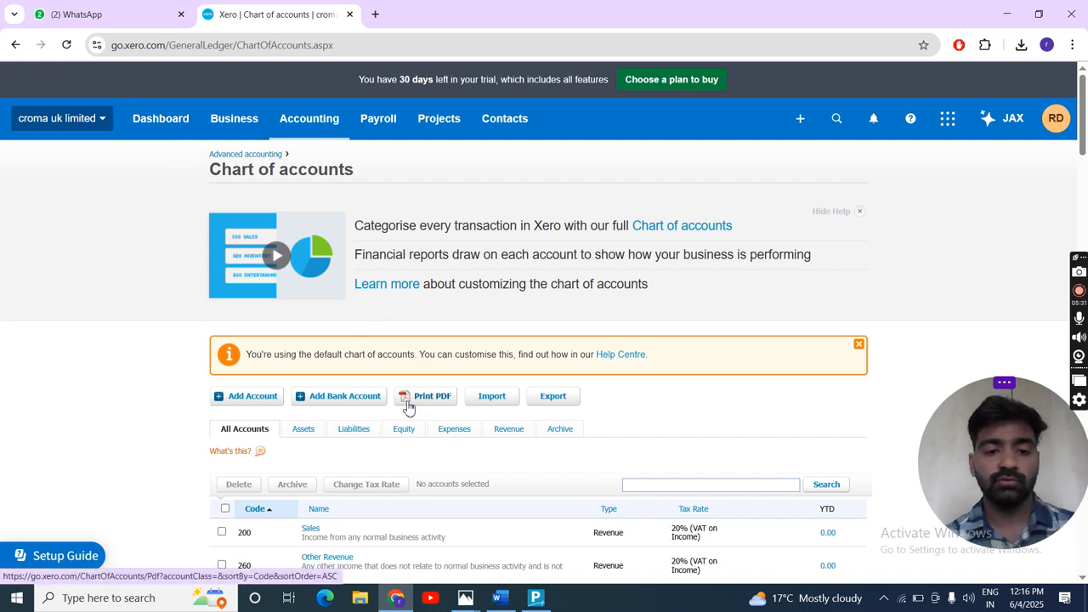
{"action": "scroll", "coordinate": [408, 406], "scroll_direction": "down", "scroll_amount": 2}
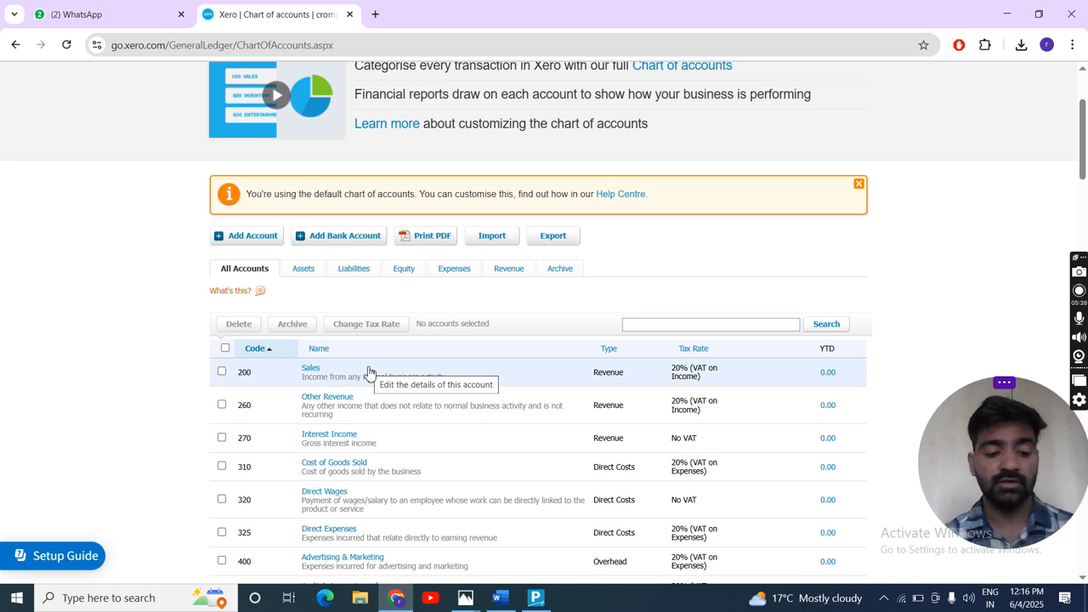
- Switch to TallyPrime and display the list of groups in its Chart of Accounts
{"action": "key", "text": "alt+Tab"}
{"action": "key", "text": "alt+Tab"}
{"action": "key", "text": "alt+Tab"}
{"action": "key", "text": "alt+Tab"}
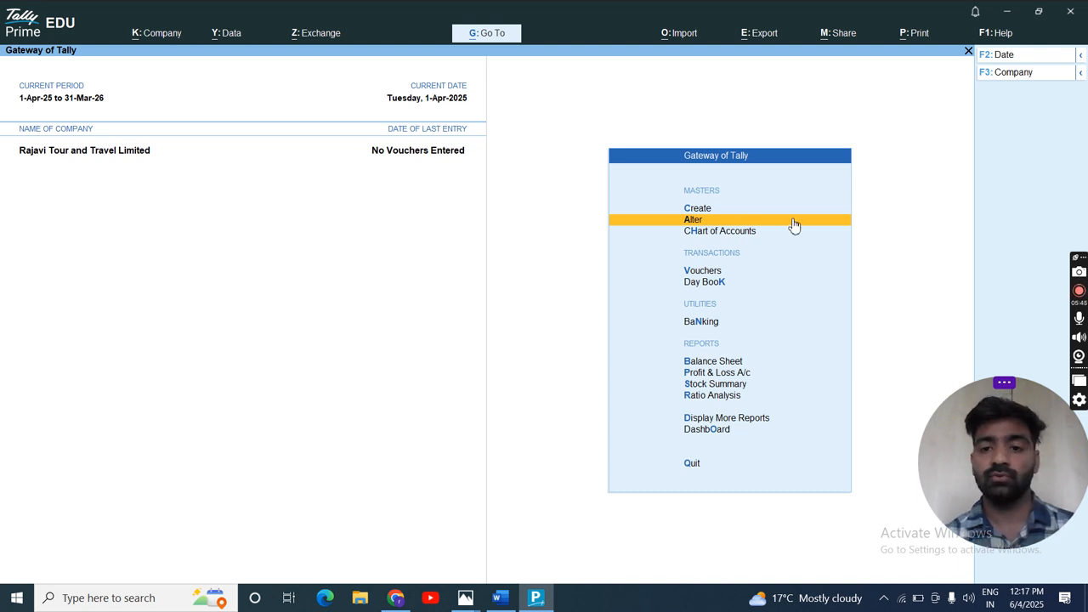
{"action": "key", "text": "Down"}
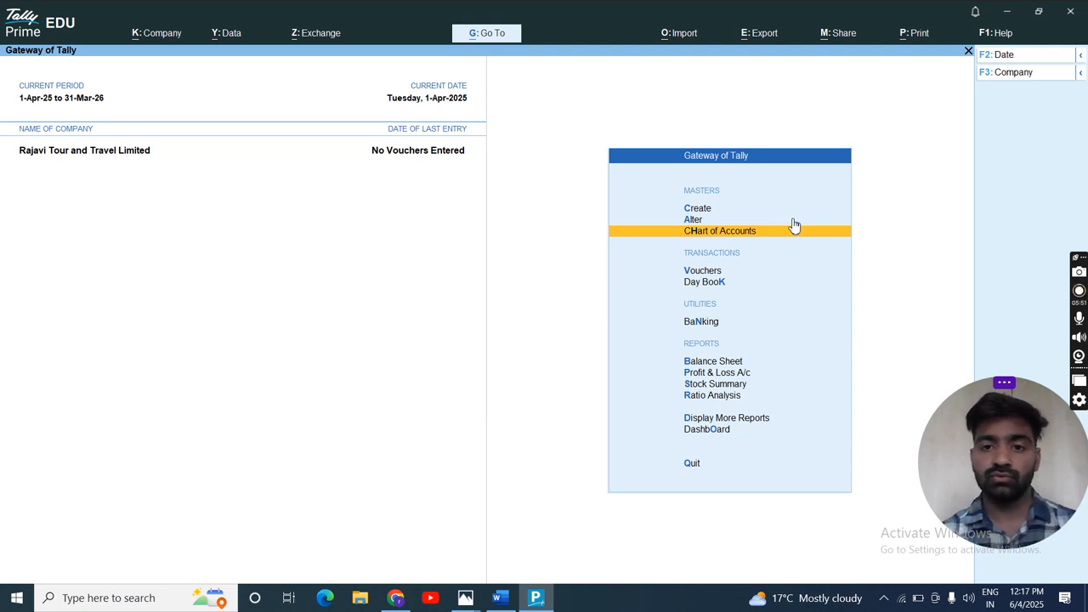
{"action": "key", "text": "Return"}
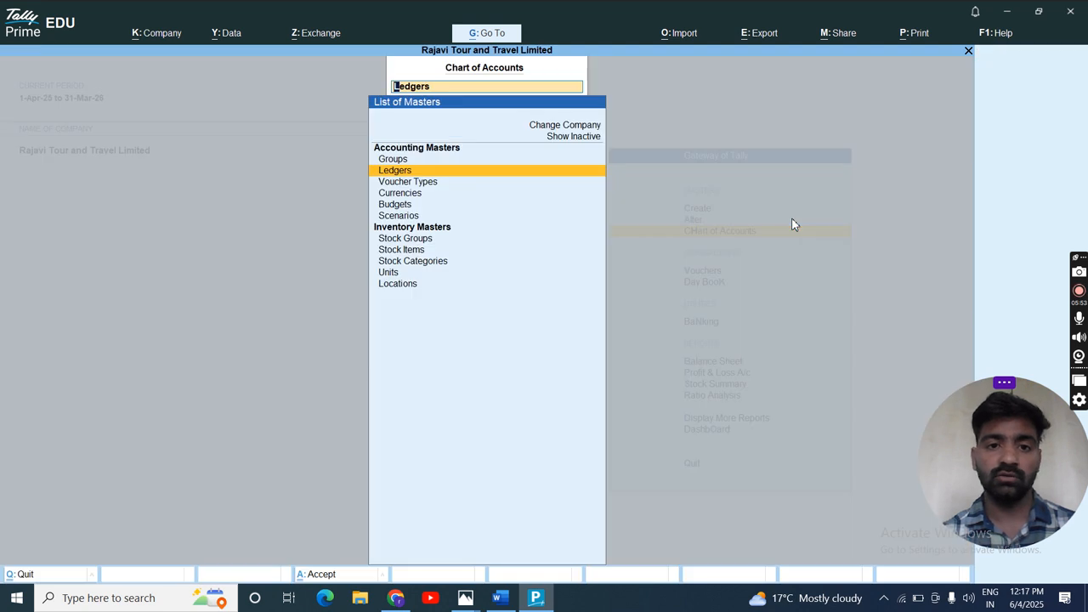
{"action": "key", "text": "Up"}
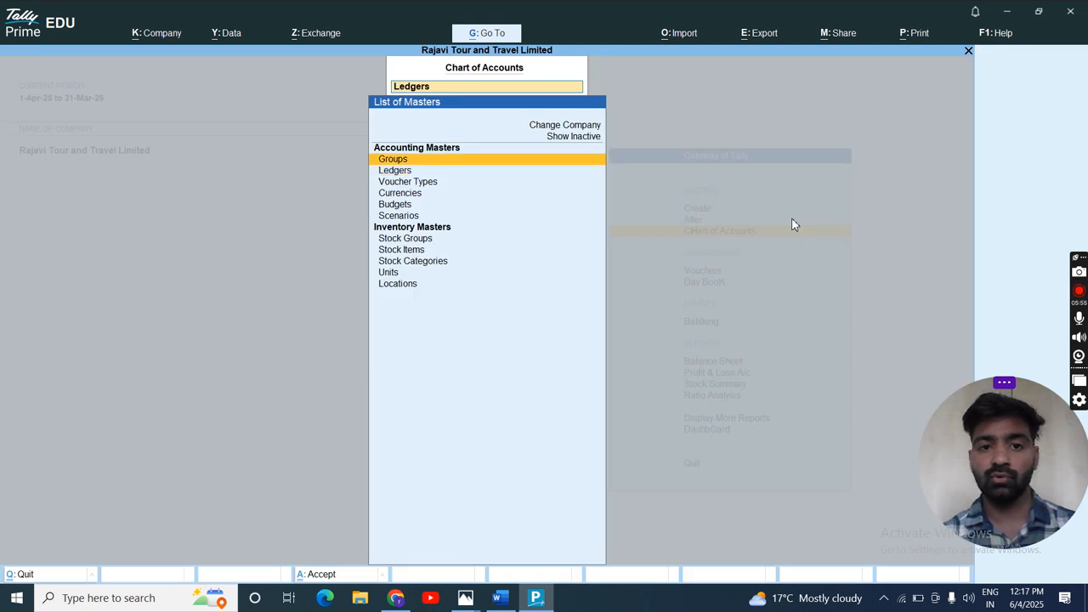
{"action": "key", "text": "Return"}
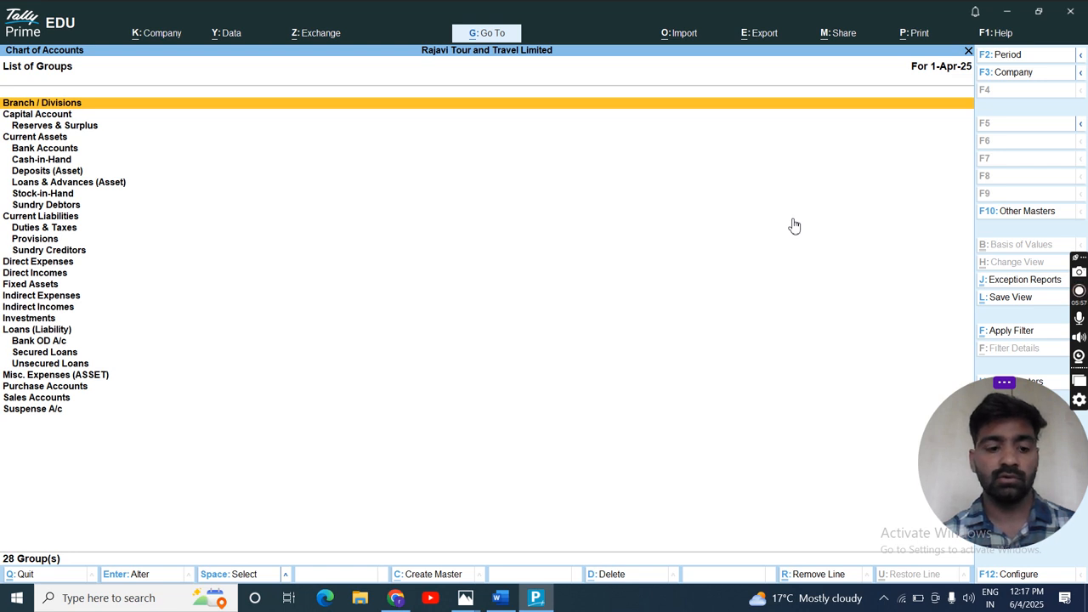
- View the Chart of Accounts' list of ledgers, and return to the Gateway of Tally
{"action": "key", "text": "Escape"}
{"action": "key", "text": "Down"}
{"action": "key", "text": "Return"}
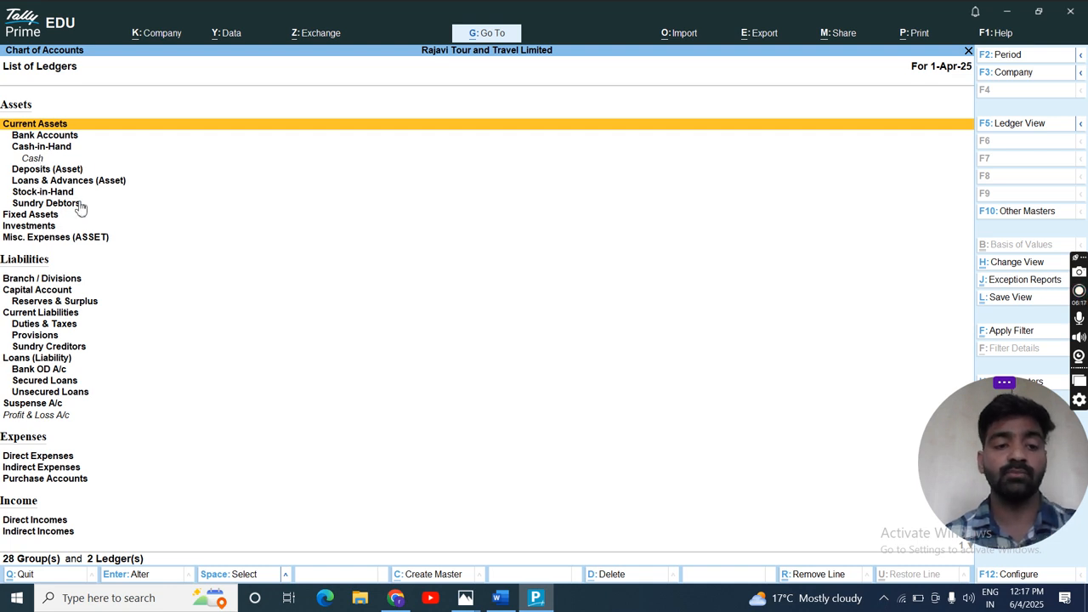
{"action": "key", "text": "Escape"}
{"action": "key", "text": "Escape"}
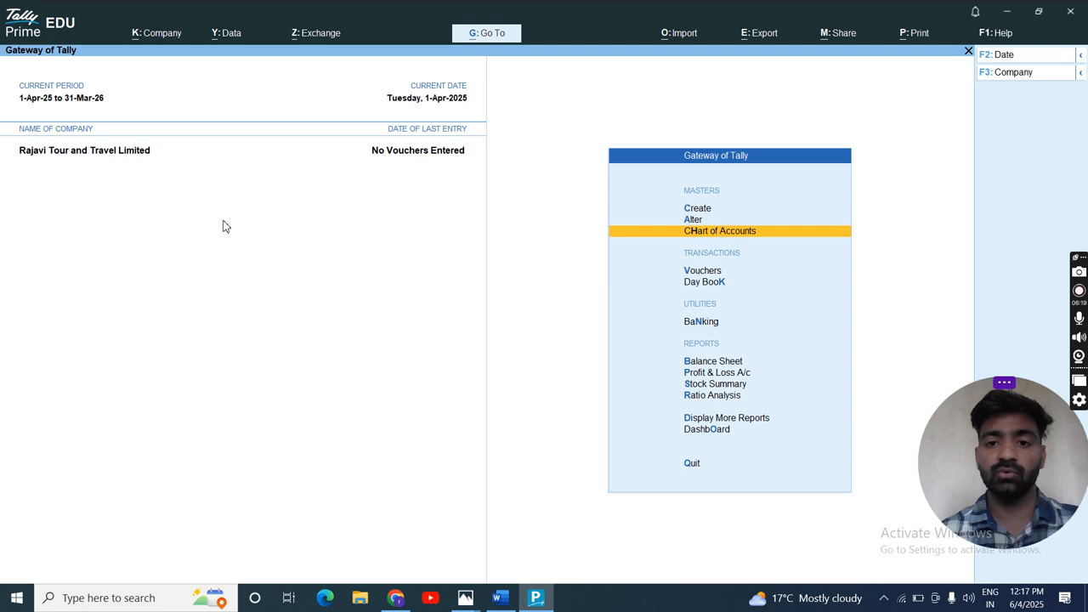
- Start a new ledger named "Sale 20% Vat" and bring up the list of groups it can be placed under
{"action": "key", "text": "Up"}
{"action": "key", "text": "Up"}
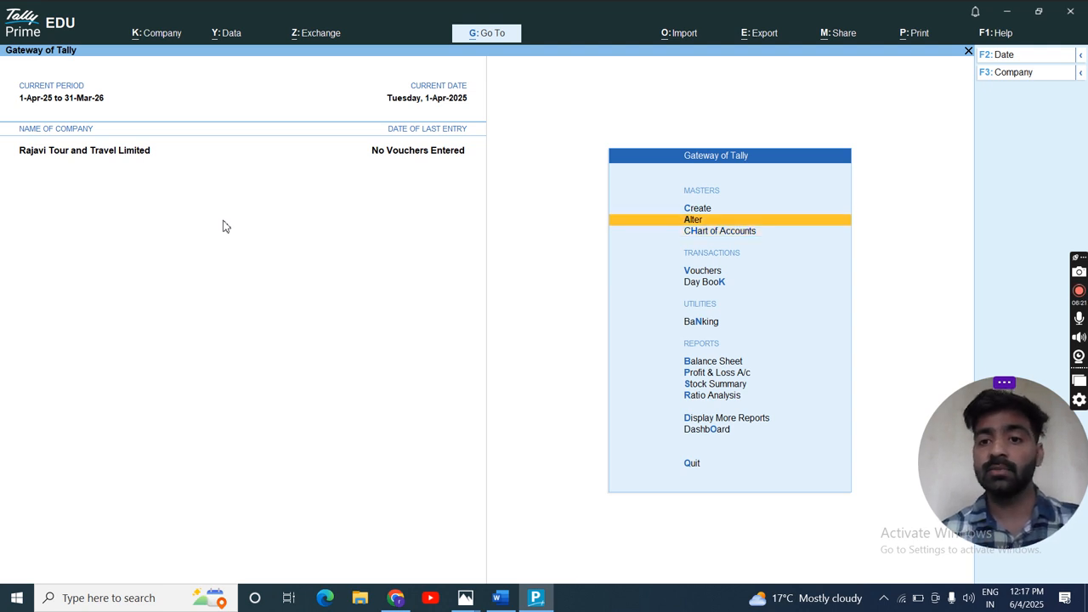
{"action": "key", "text": "Return"}
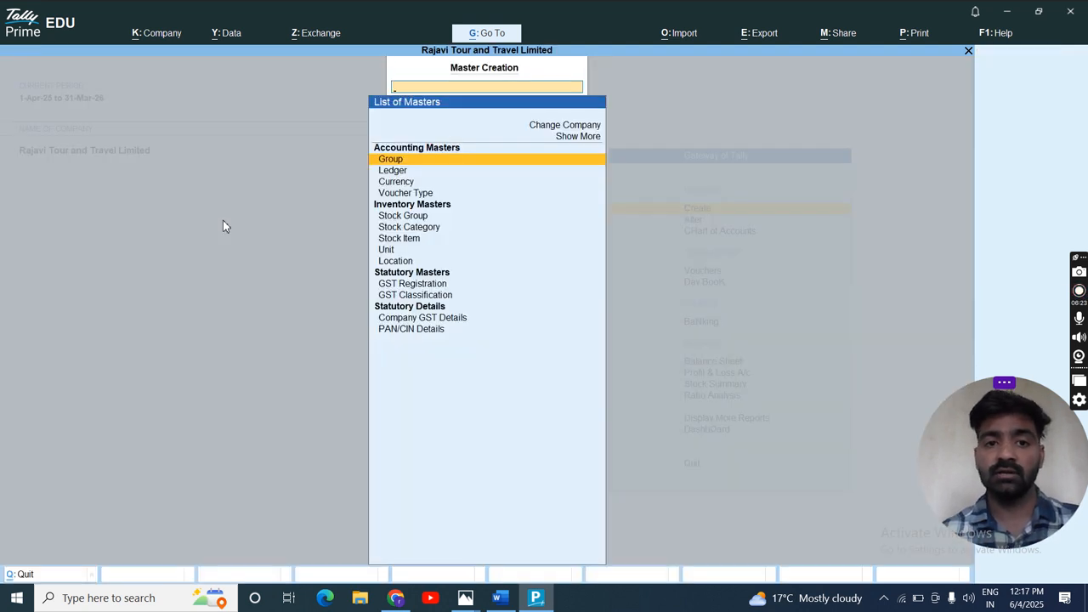
{"action": "key", "text": "Down"}
{"action": "key", "text": "Return"}
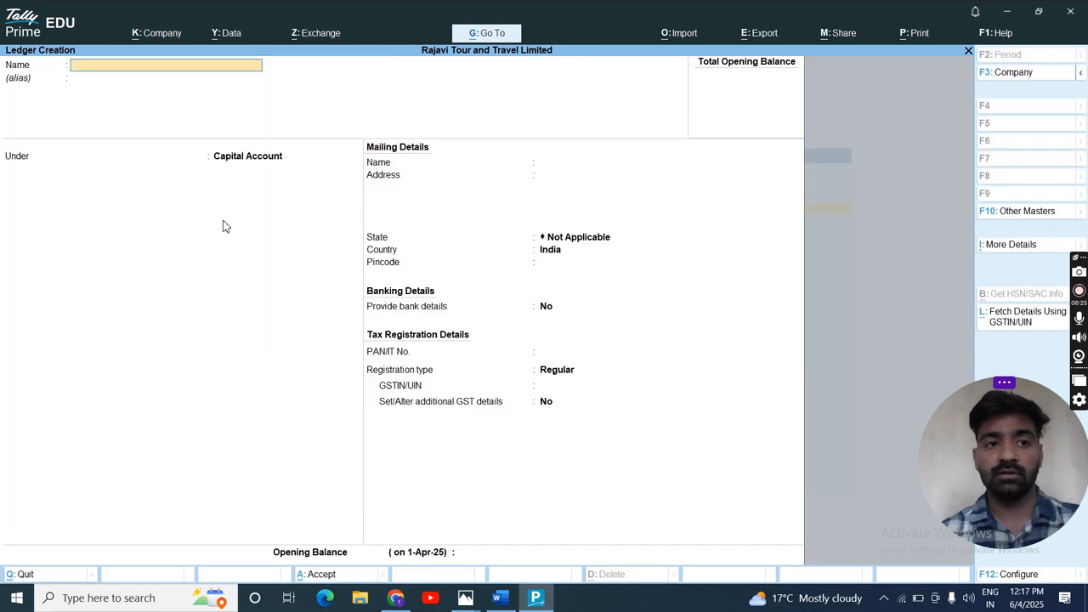
{"action": "type", "text": "Sale 20%"}
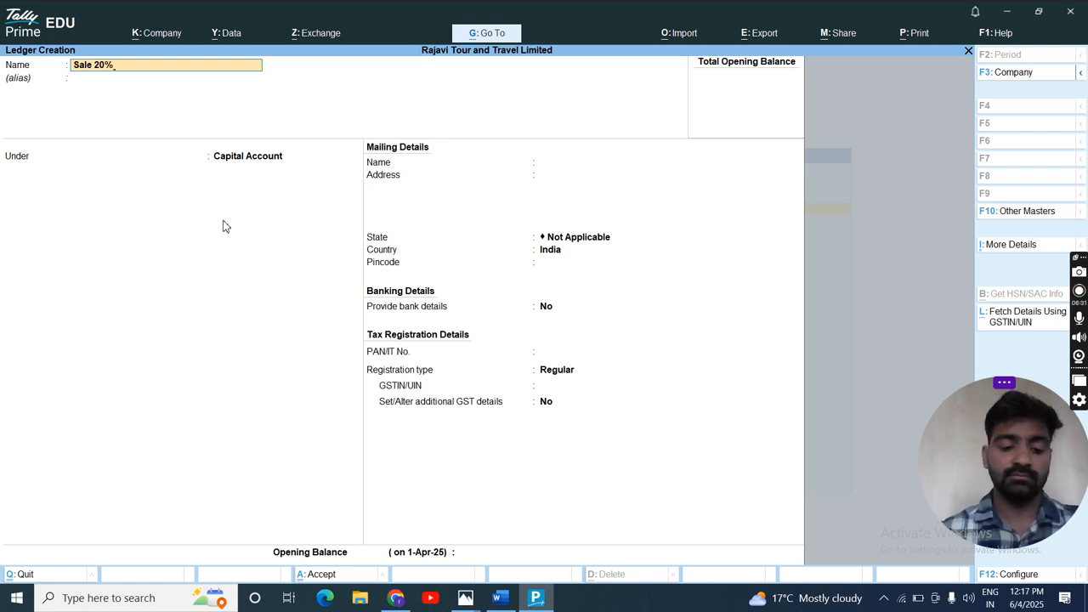
{"action": "key", "text": "Return"}
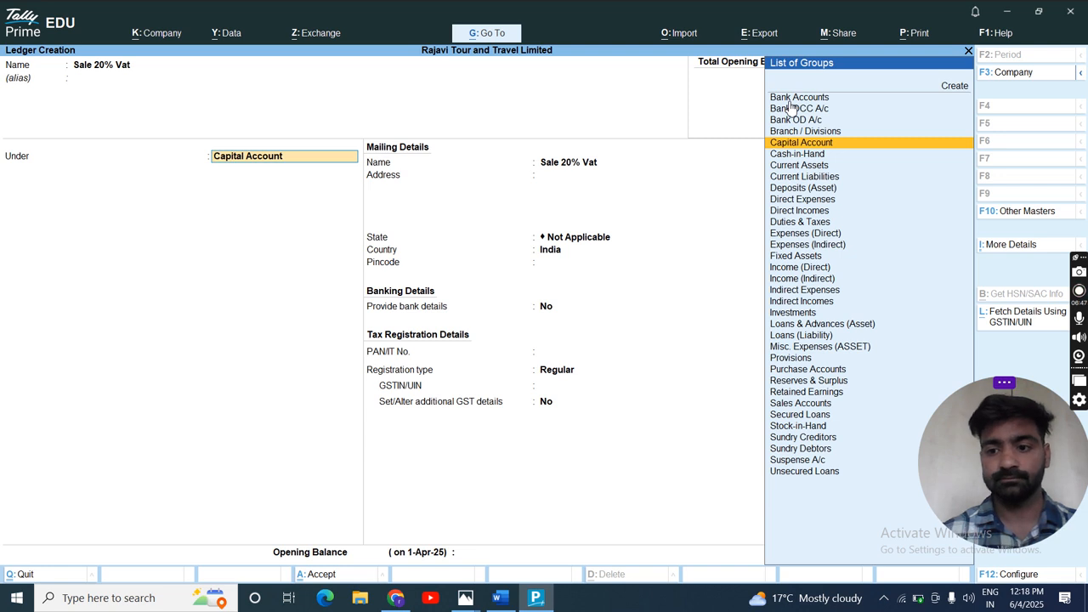
{"action": "left_click", "coordinate": [999, 473]}
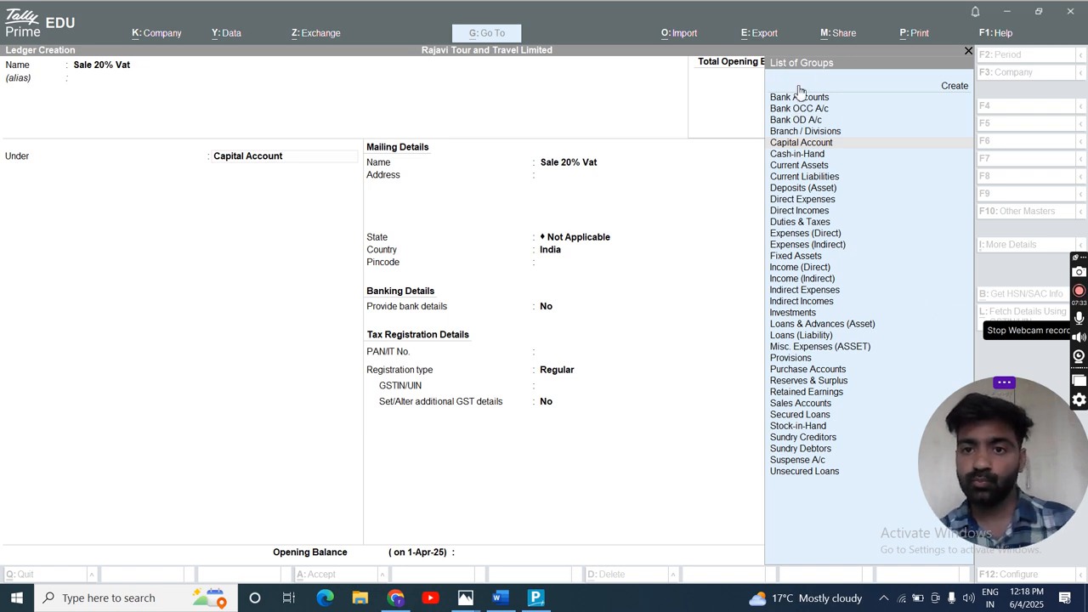
{"action": "left_click", "coordinate": [286, 163]}
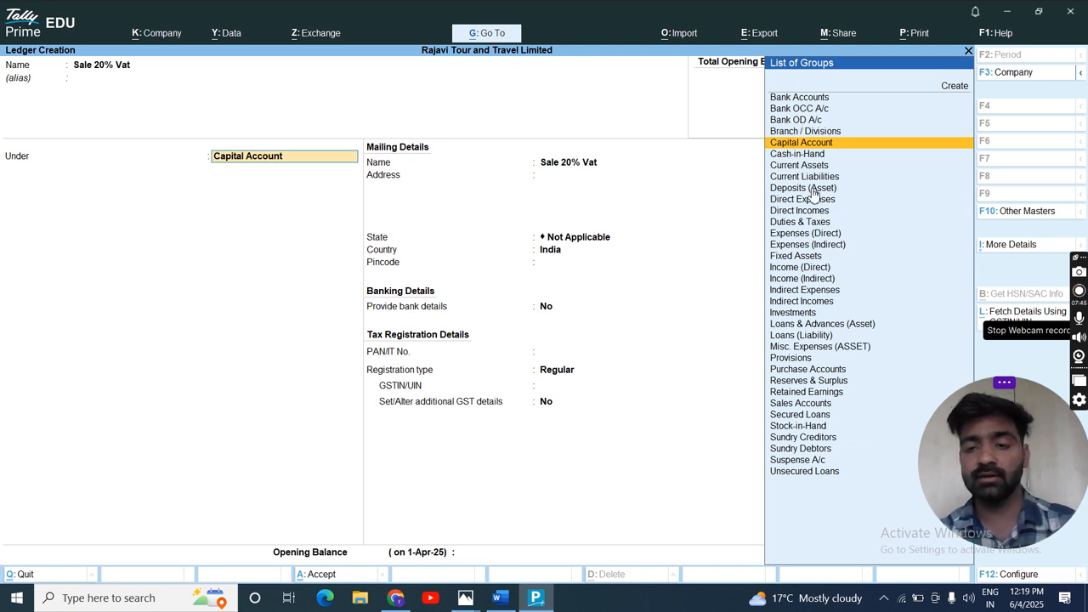
- Browse the groups around Capital Account, Current Assets and Current Liabilities that the ledger could be placed under
{"action": "key", "text": "Down"}
{"action": "key", "text": "Up"}
{"action": "key", "text": "Down"}
{"action": "key", "text": "Down"}
{"action": "key", "text": "Down"}
{"action": "key", "text": "Down"}
{"action": "key", "text": "Down"}
{"action": "key", "text": "Down"}
{"action": "key", "text": "Up"}
{"action": "key", "text": "Up"}
{"action": "key", "text": "Up"}
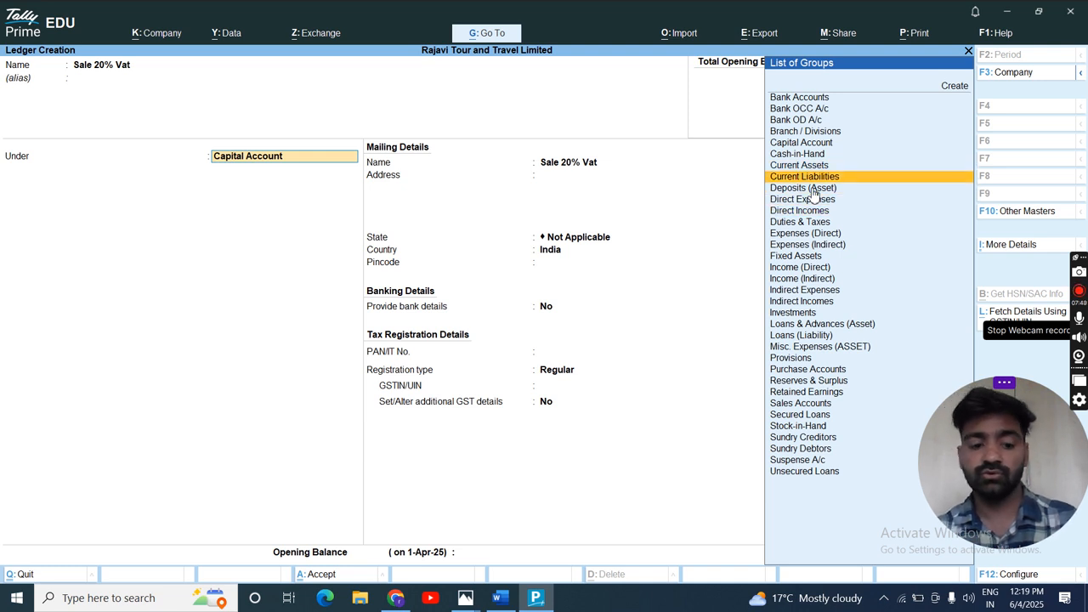
- Place the "Sale 20% Vat" ledger under the Sales Accounts group
{"action": "key", "text": "End"}
{"action": "type", "text": "s"}
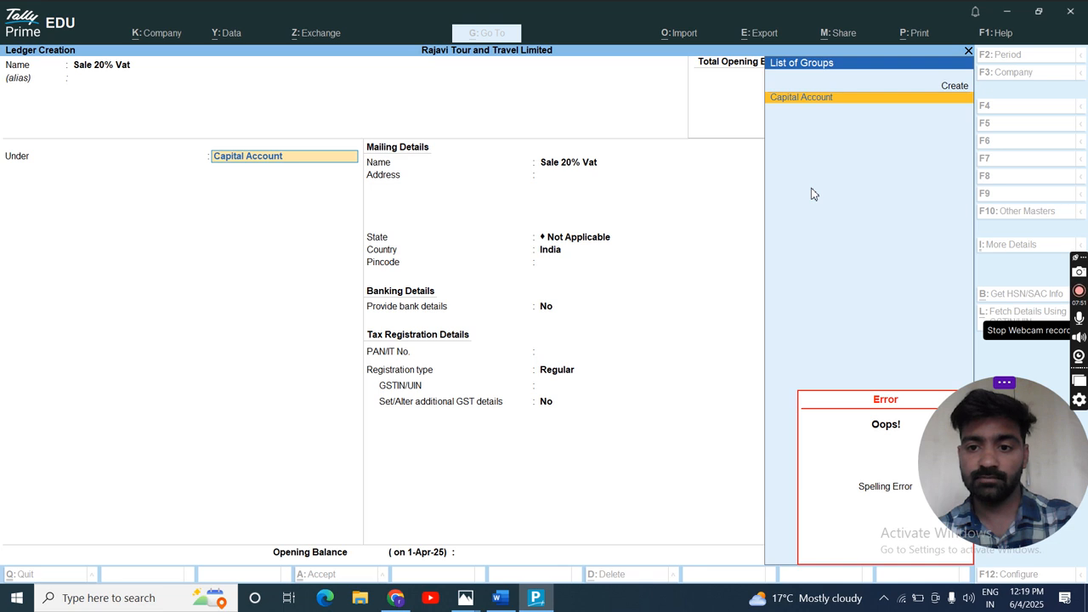
{"action": "key", "text": "BackSpace"}
{"action": "key", "text": "BackSpace"}
{"action": "key", "text": "BackSpace"}
{"action": "key", "text": "BackSpace"}
{"action": "key", "text": "BackSpace"}
{"action": "key", "text": "BackSpace"}
{"action": "key", "text": "BackSpace"}
{"action": "key", "text": "BackSpace"}
{"action": "key", "text": "BackSpace"}
{"action": "key", "text": "BackSpace"}
{"action": "key", "text": "BackSpace"}
{"action": "key", "text": "BackSpace"}
{"action": "key", "text": "BackSpace"}
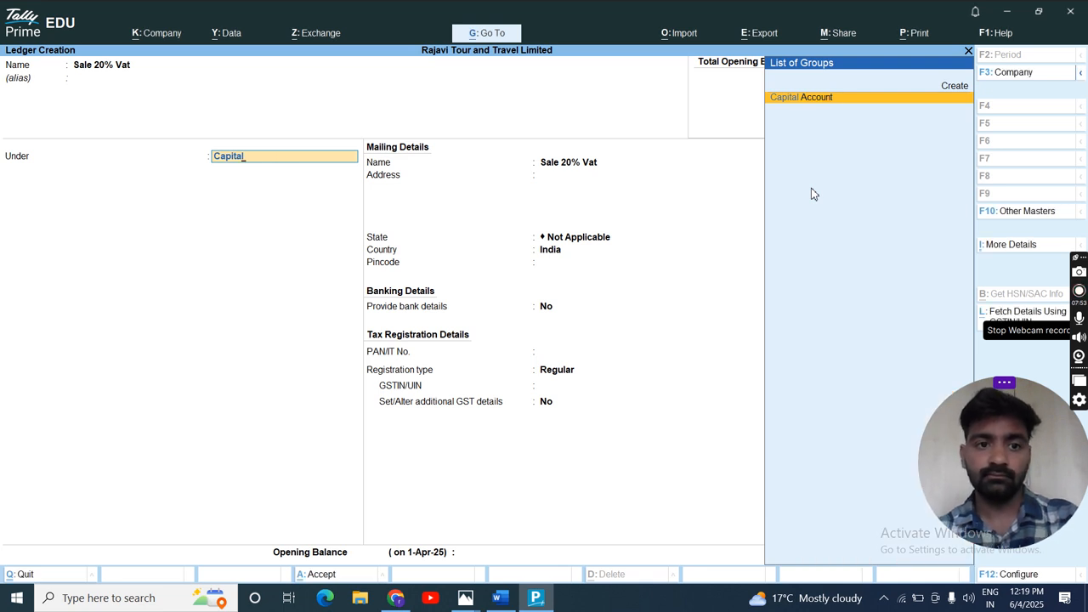
{"action": "type", "text": "Sal"}
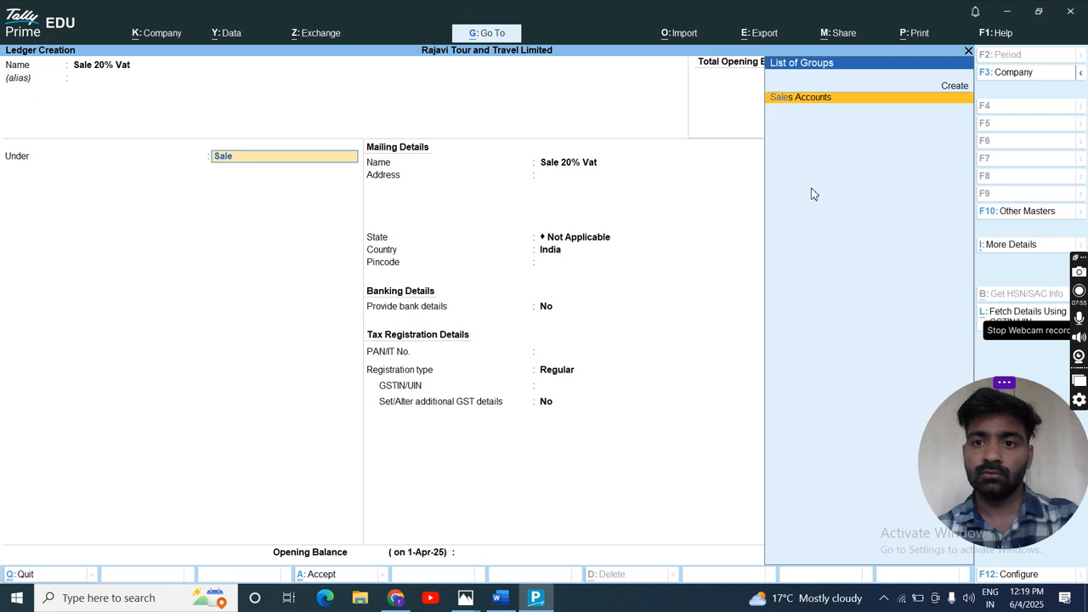
{"action": "type", "text": "e"}
{"action": "key", "text": "Return"}
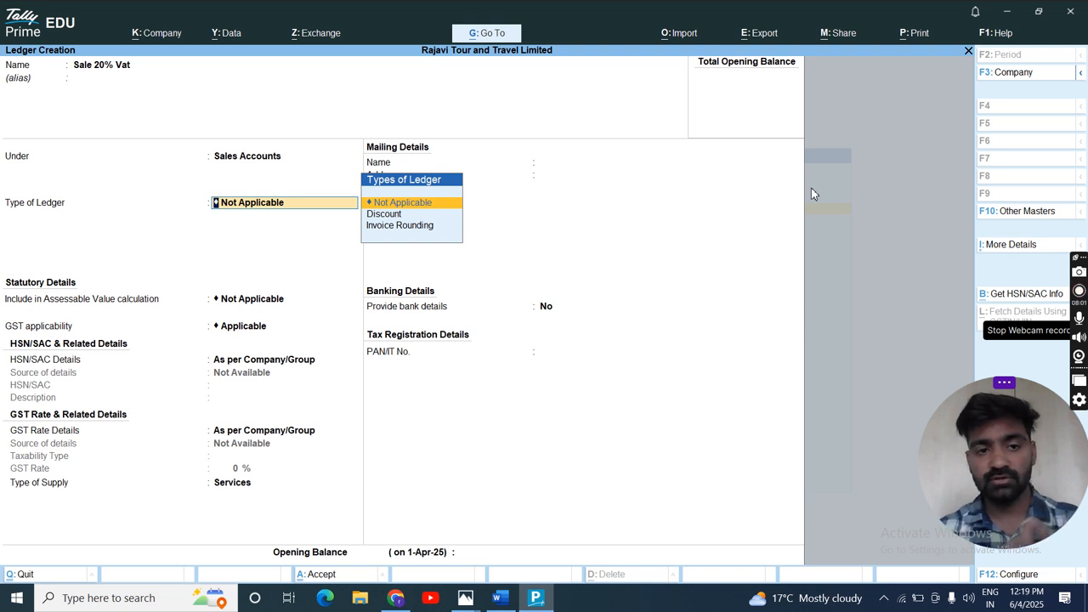
- Reopen the ledger's group selection and compare it with Xero's chart of accounts, returning to TallyPrime
{"action": "key", "text": "BackSpace"}
{"action": "key", "text": "BackSpace"}
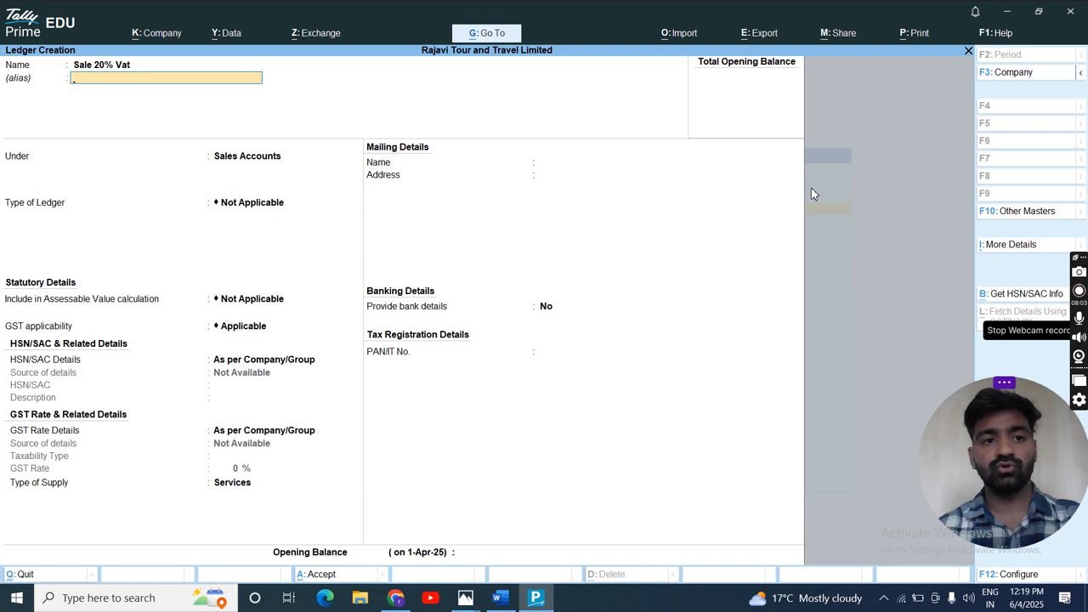
{"action": "key", "text": "Return"}
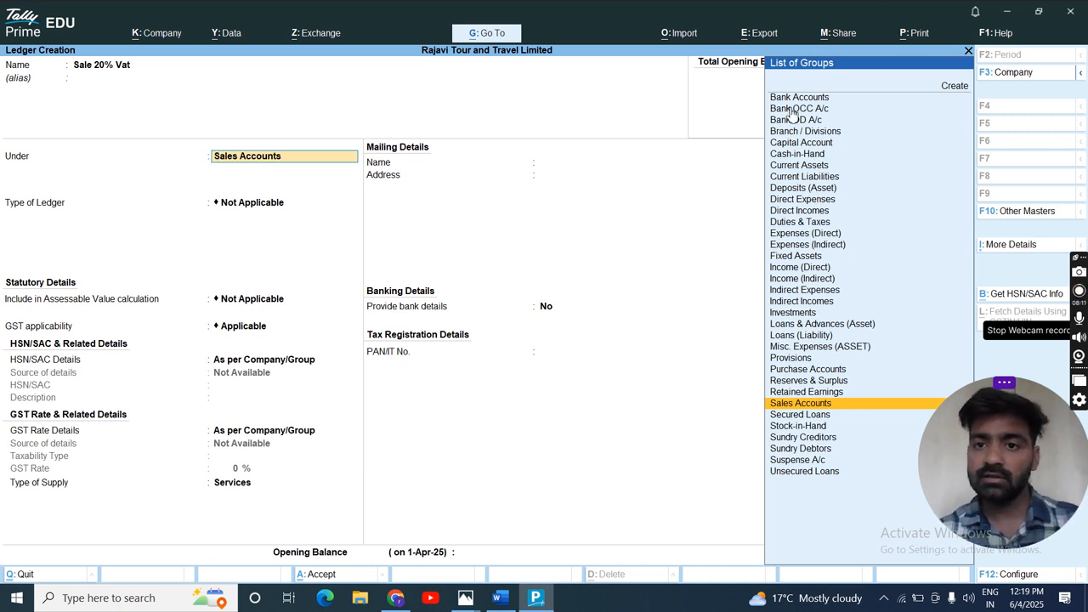
{"action": "key", "text": "alt"}
{"action": "key", "text": "alt+Tab"}
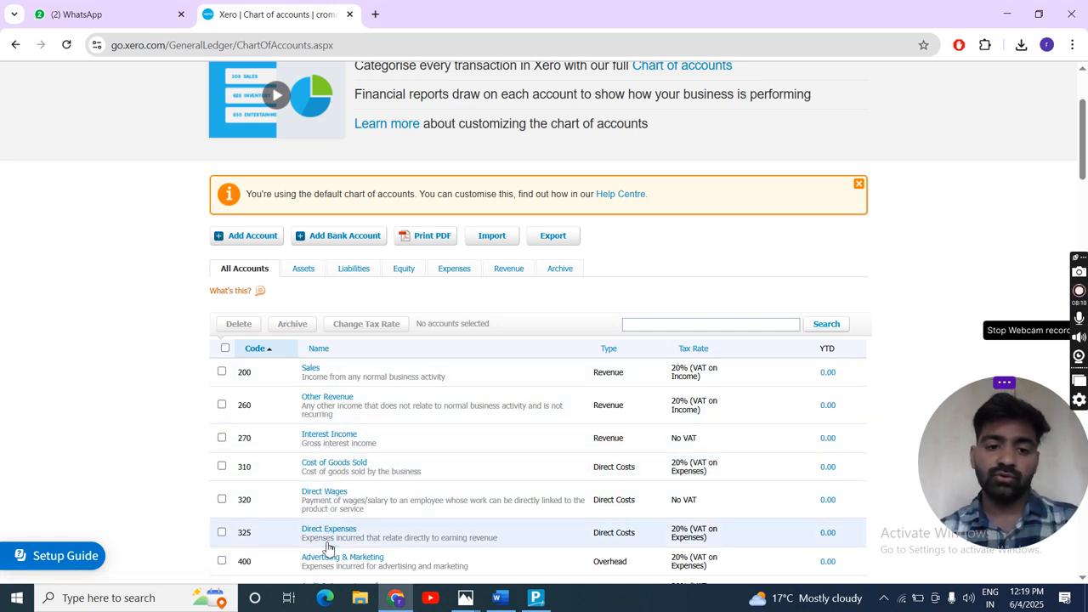
{"action": "key", "text": "alt+Tab"}
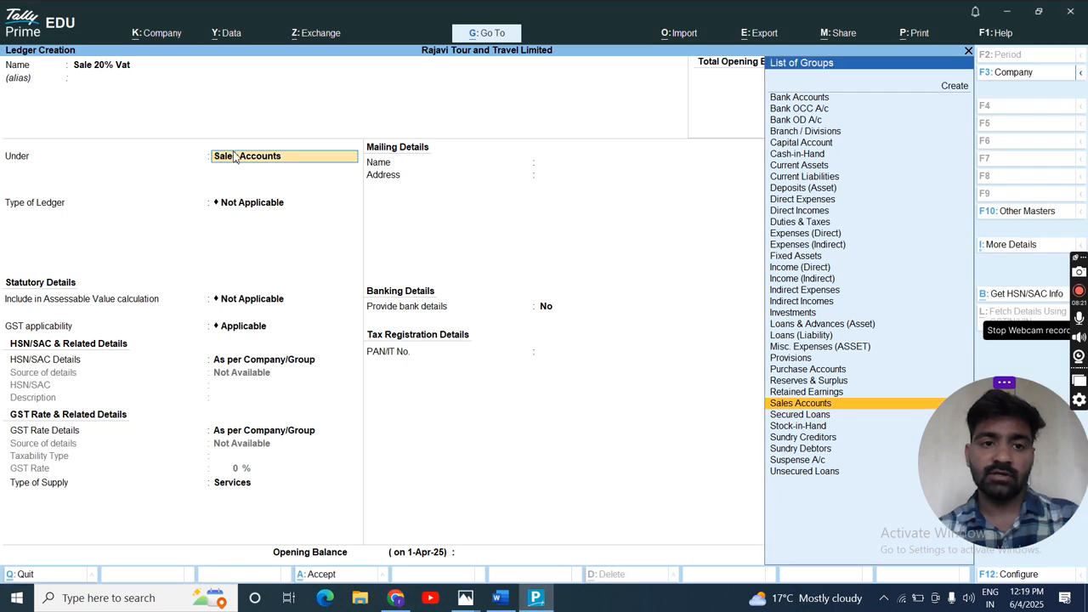
- Keep the remaining default details, save the "Sale 20% Vat" ledger and quit ledger creation
{"action": "key", "text": "Return"}
{"action": "key", "text": "Return"}
{"action": "key", "text": "Return"}
{"action": "key", "text": "Return"}
{"action": "key", "text": "Return"}
{"action": "key", "text": "Return"}
{"action": "key", "text": "Return"}
{"action": "key", "text": "Return"}
{"action": "key", "text": "Return"}
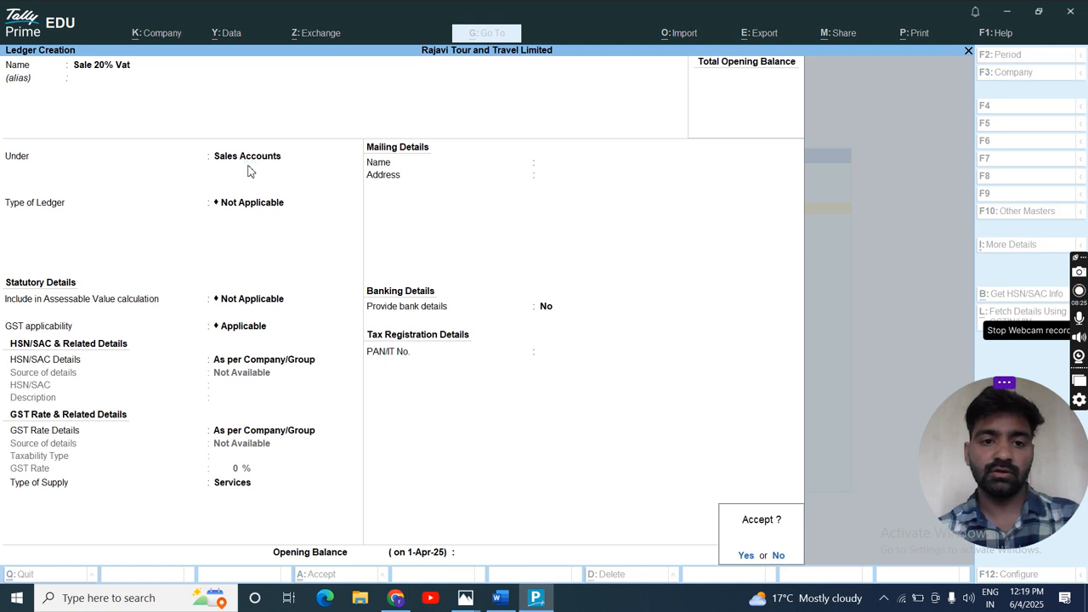
{"action": "key", "text": "Return"}
{"action": "key", "text": "Escape"}
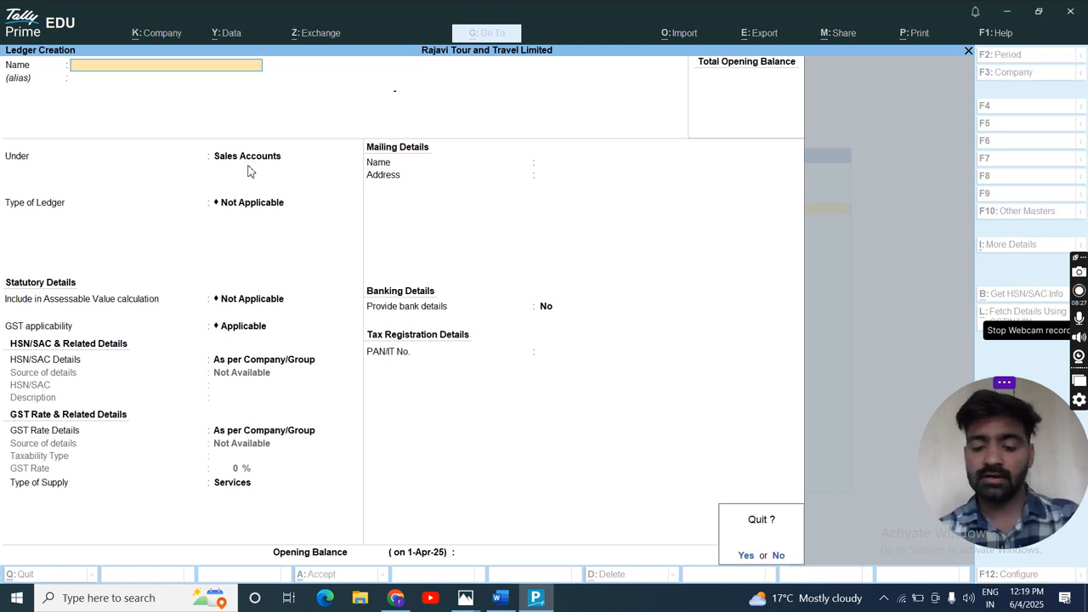
{"action": "key", "text": "y"}
{"action": "key", "text": "Escape"}
- Switch to Xero and review the codes, names, types and tax rates throughout the chart of accounts
{"action": "key", "text": "alt+Tab"}
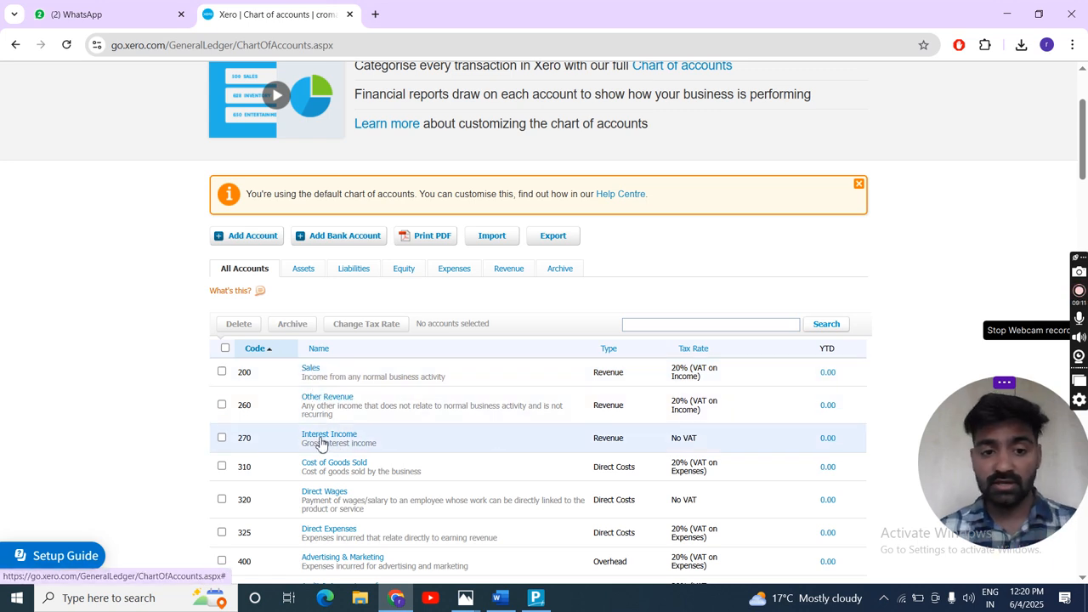
{"action": "scroll", "coordinate": [347, 453], "scroll_direction": "down", "scroll_amount": 1}
{"action": "scroll", "coordinate": [350, 455], "scroll_direction": "down", "scroll_amount": 4}
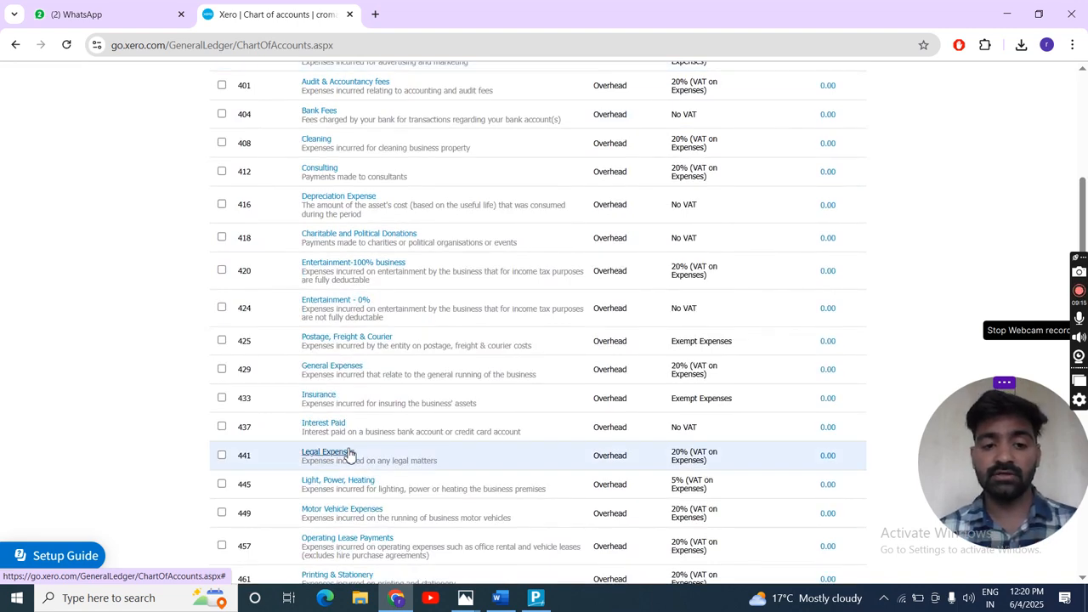
{"action": "scroll", "coordinate": [349, 454], "scroll_direction": "down", "scroll_amount": 4}
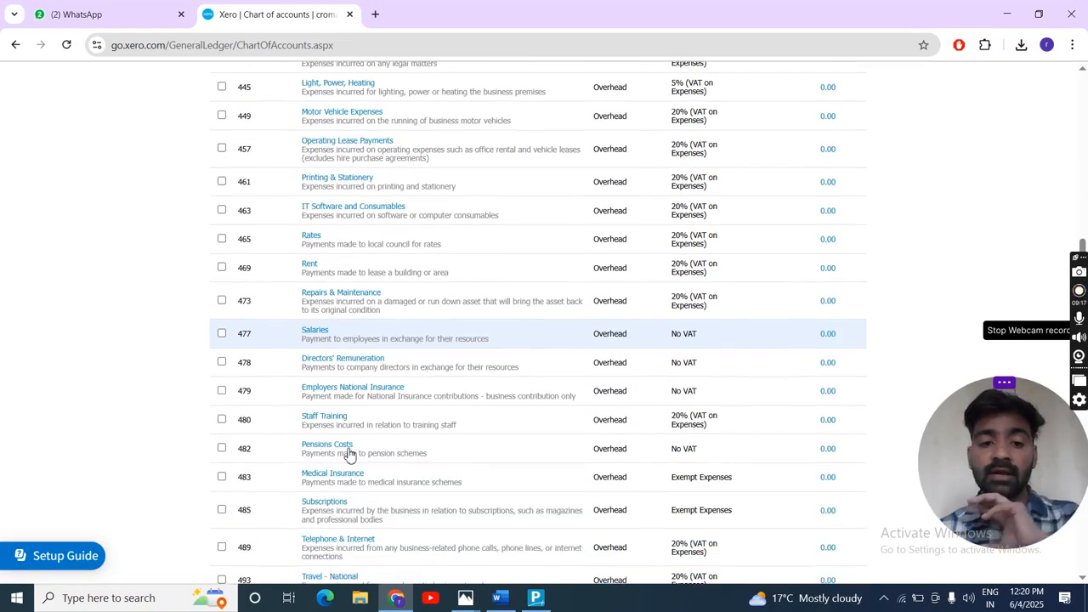
{"action": "scroll", "coordinate": [348, 455], "scroll_direction": "down", "scroll_amount": 10}
{"action": "scroll", "coordinate": [348, 455], "scroll_direction": "down", "scroll_amount": 8}
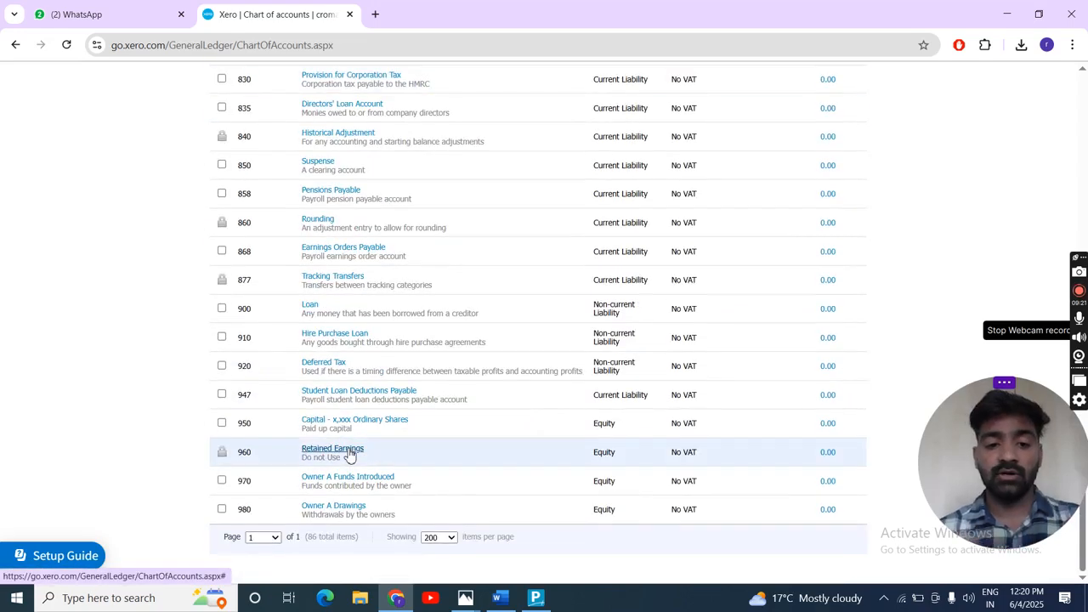
{"action": "scroll", "coordinate": [348, 455], "scroll_direction": "up", "scroll_amount": 20}
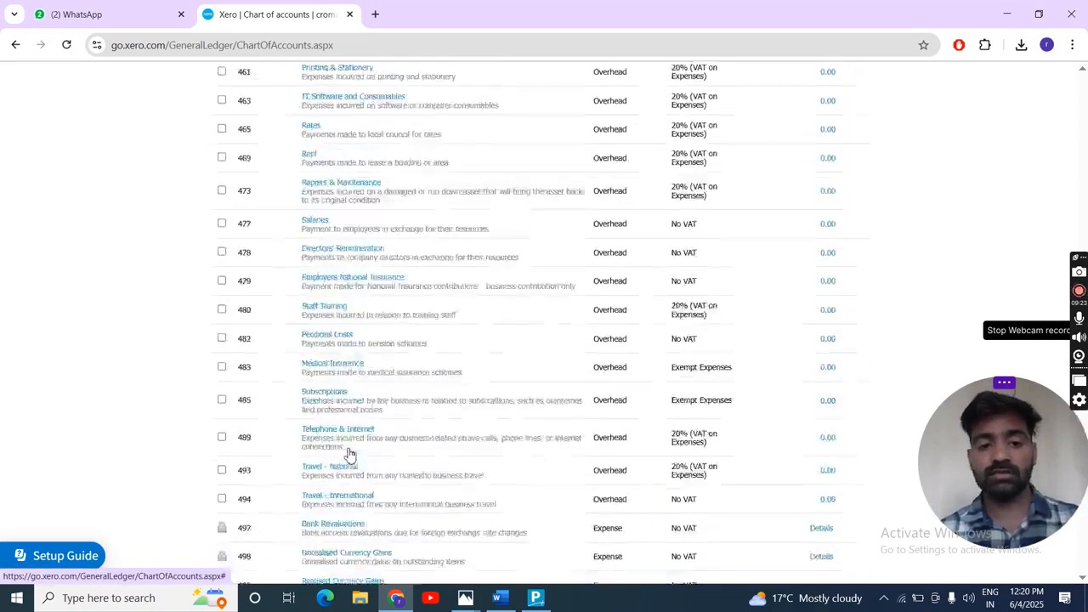
{"action": "scroll", "coordinate": [349, 455], "scroll_direction": "up", "scroll_amount": 2}
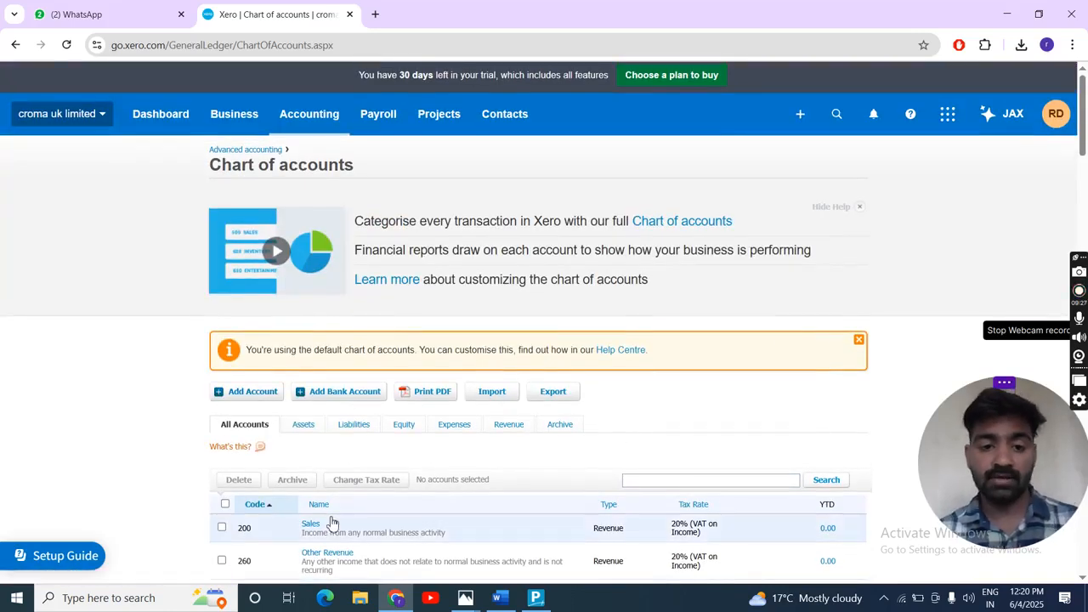
{"action": "scroll", "coordinate": [333, 522], "scroll_direction": "down", "scroll_amount": 3}
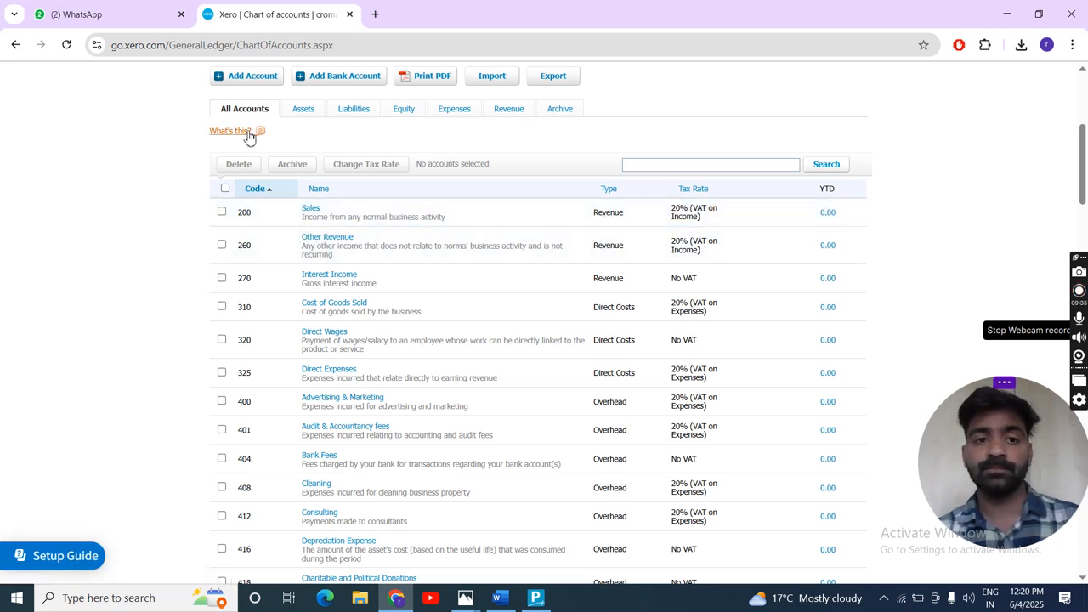
{"action": "scroll", "coordinate": [249, 139], "scroll_direction": "up", "scroll_amount": 2}
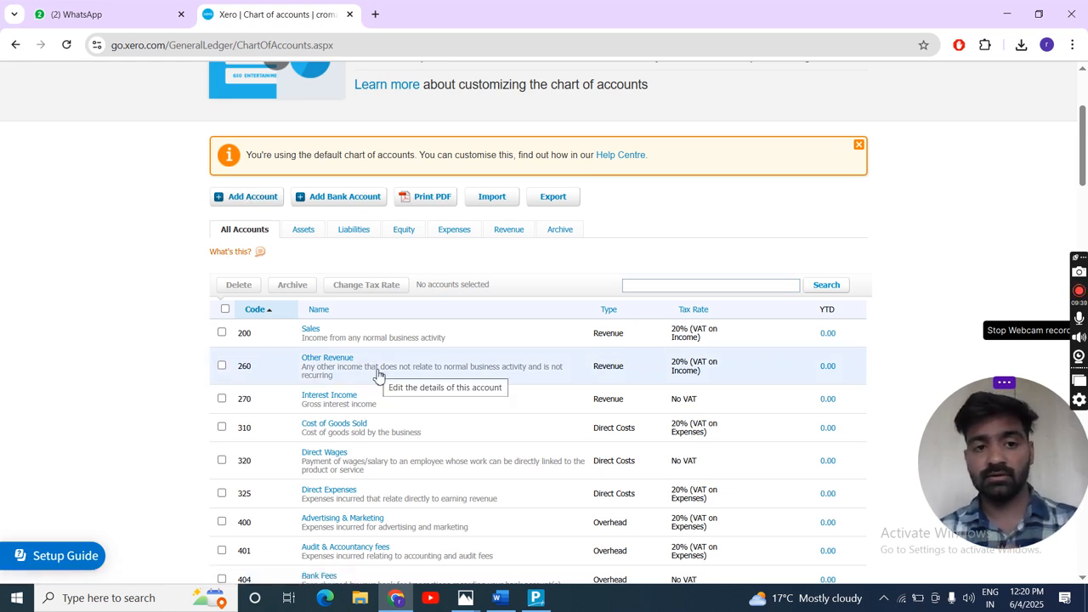
- Start a new account with the account type Current Asset and the code 501
{"action": "left_click", "coordinate": [243, 201]}
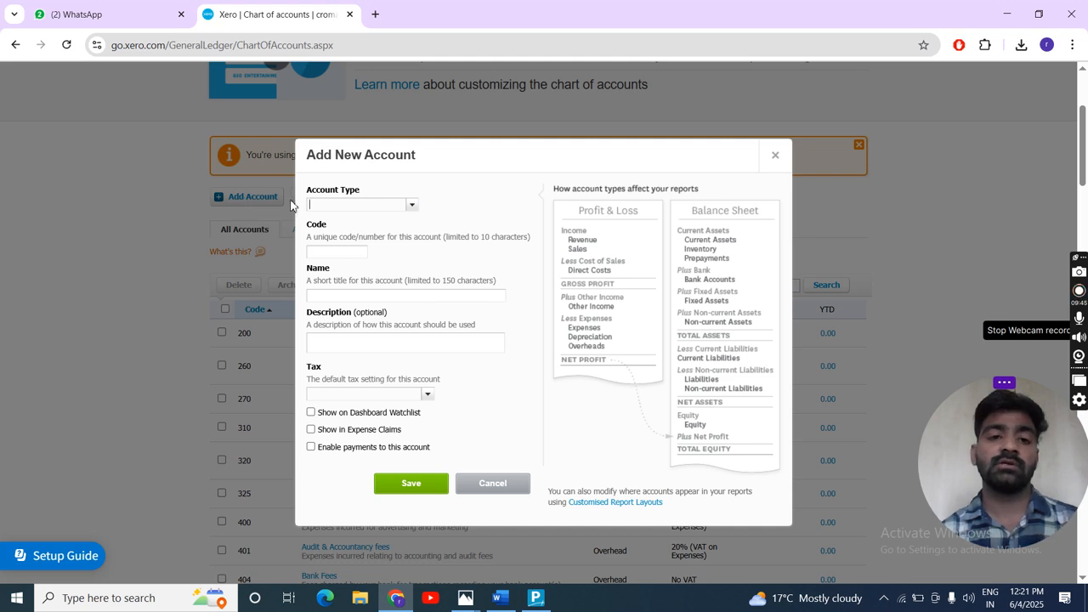
{"action": "left_click", "coordinate": [411, 206]}
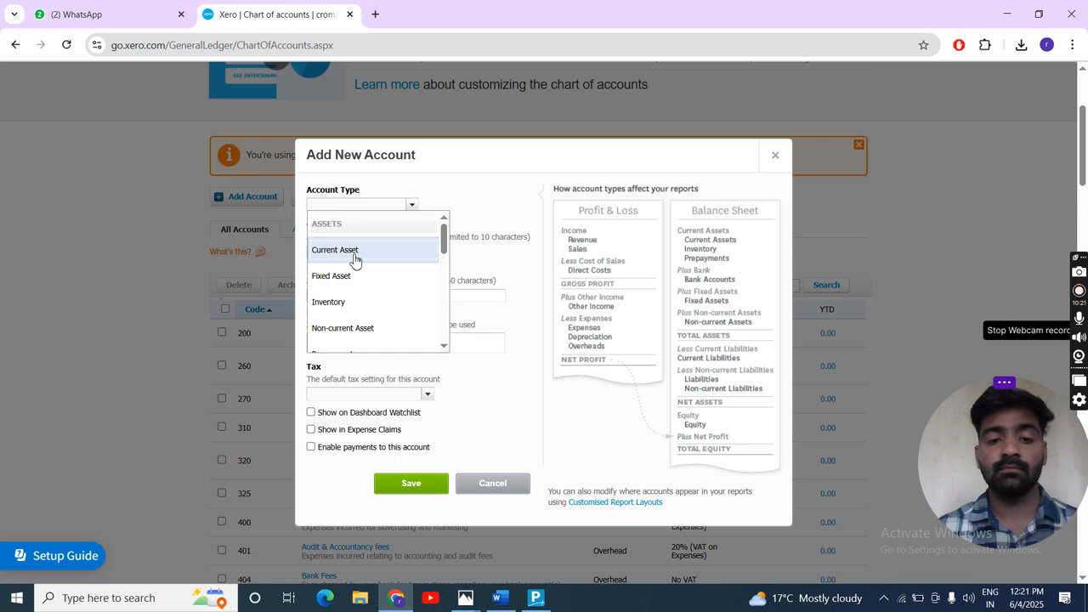
{"action": "left_click", "coordinate": [354, 255]}
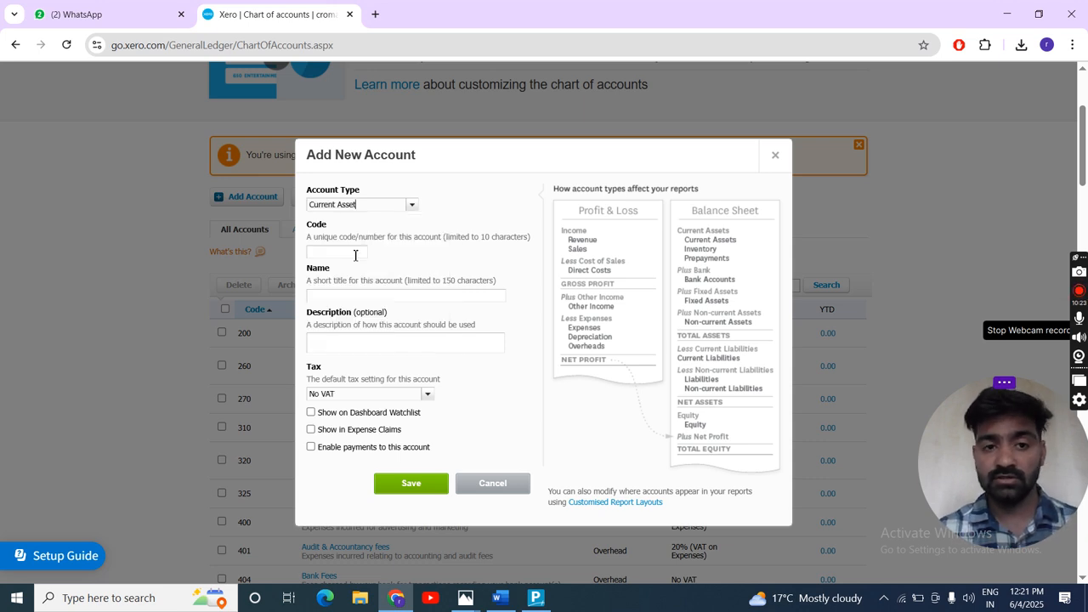
{"action": "left_click", "coordinate": [330, 253]}
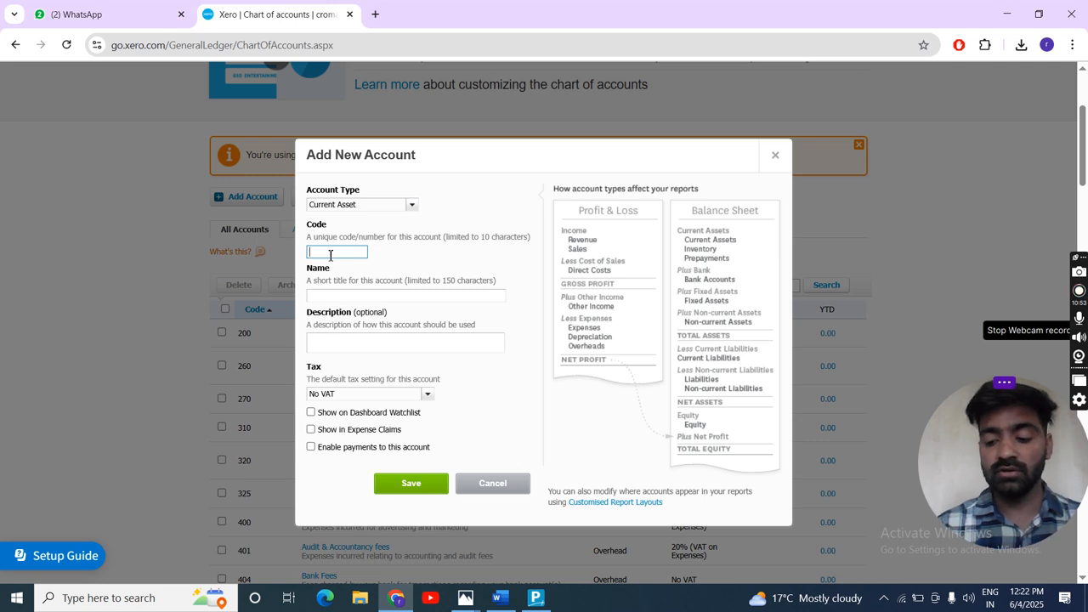
{"action": "type", "text": "50"}
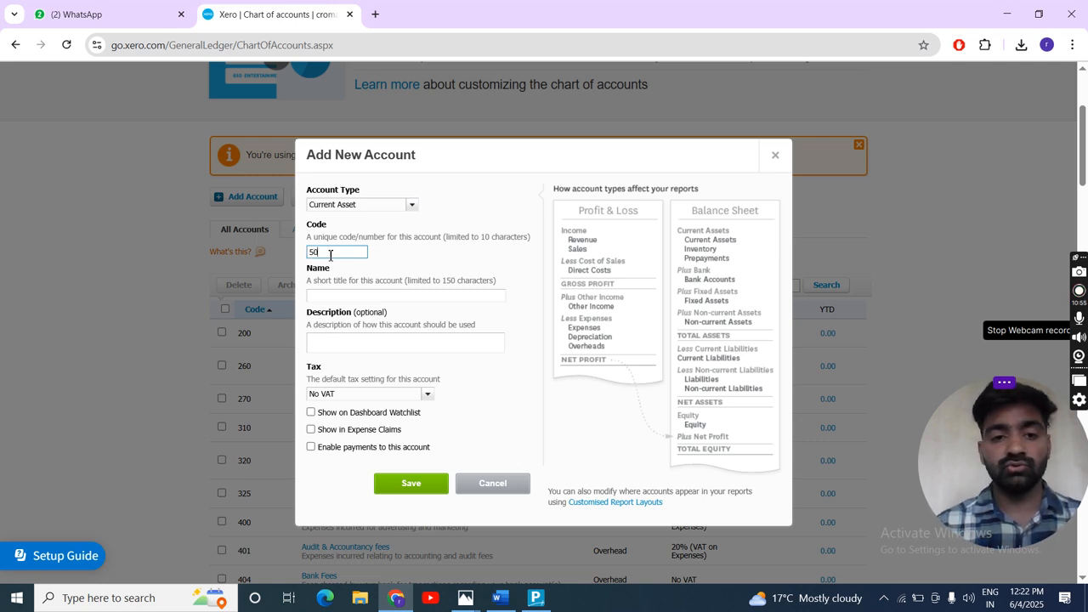
{"action": "type", "text": "1"}
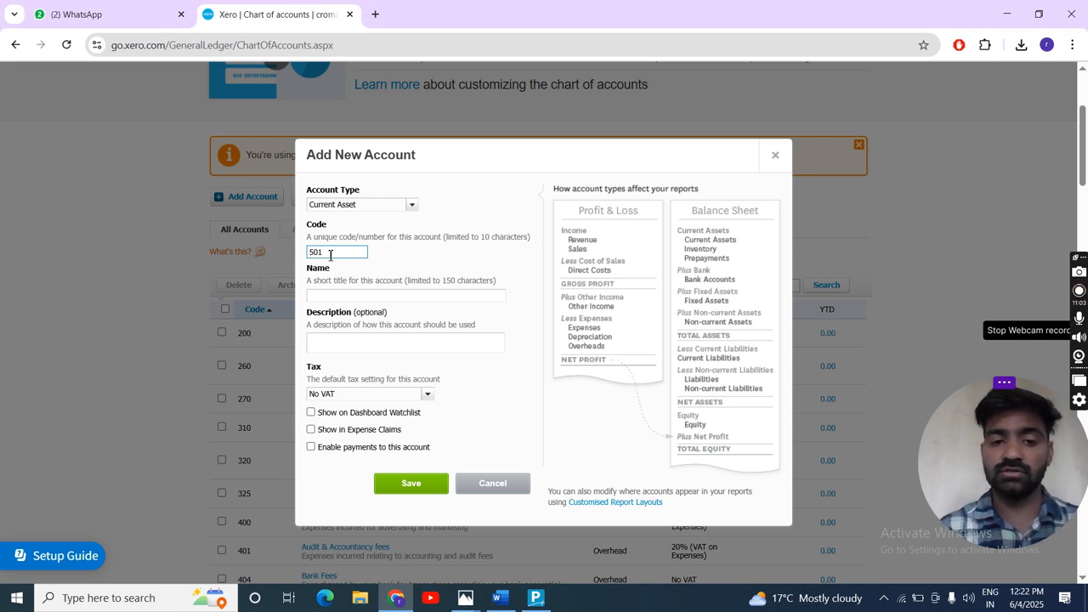
- Name the new account "pettry cash-" followed by the holder's first name
{"action": "left_click", "coordinate": [327, 297]}
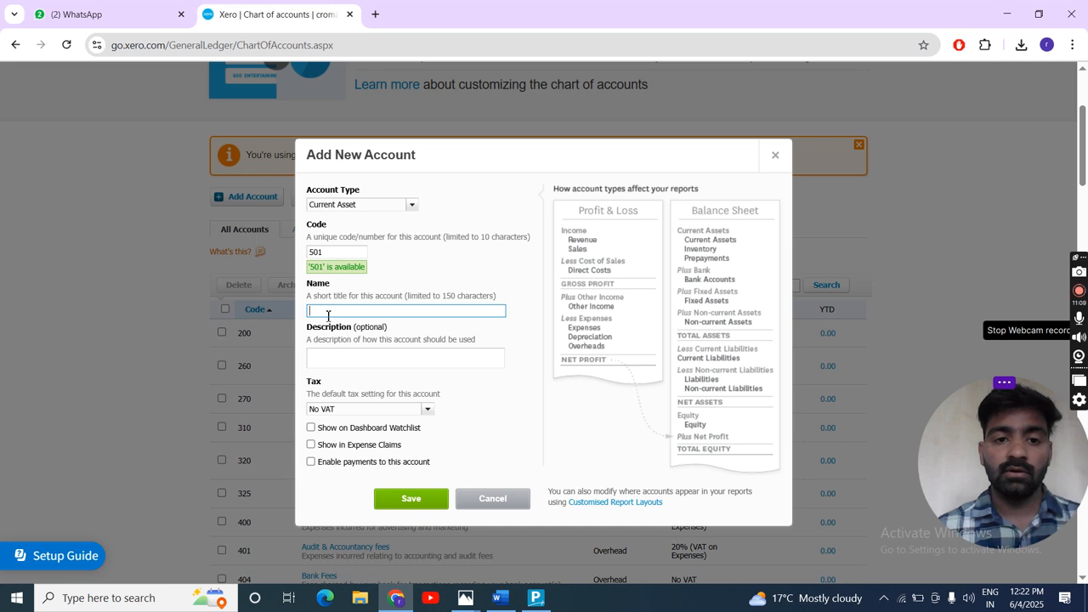
{"action": "type", "text": "pettry"}
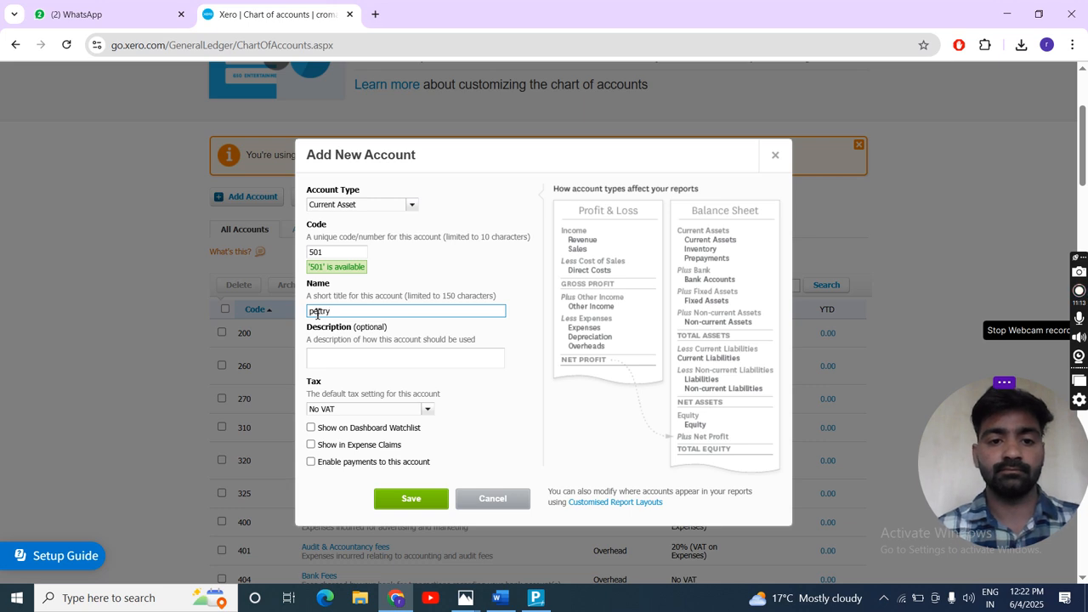
{"action": "type", "text": " cash"}
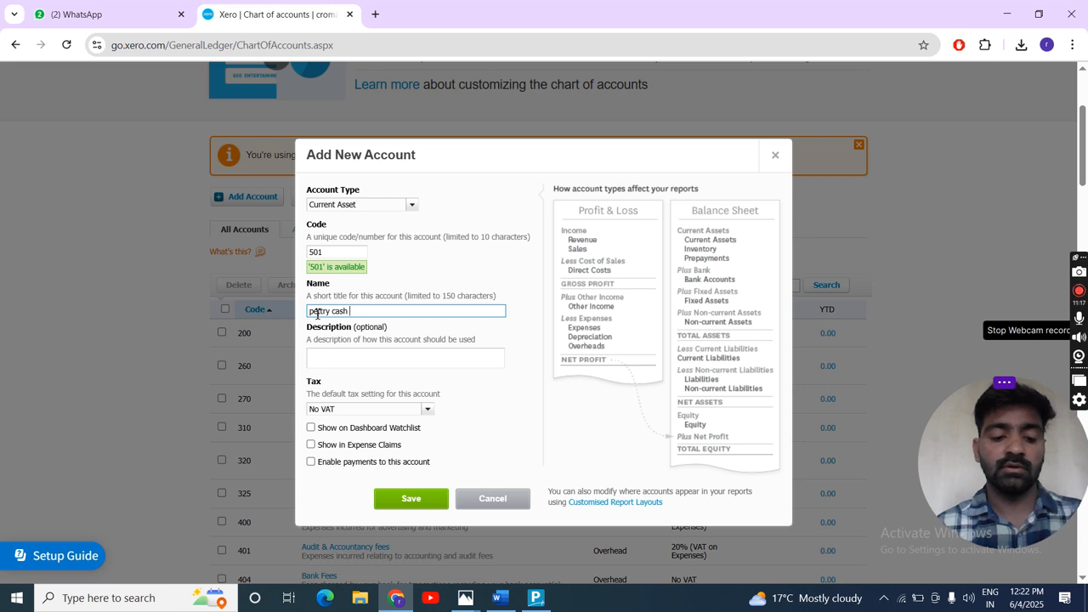
{"action": "type", "text": " ravi"}
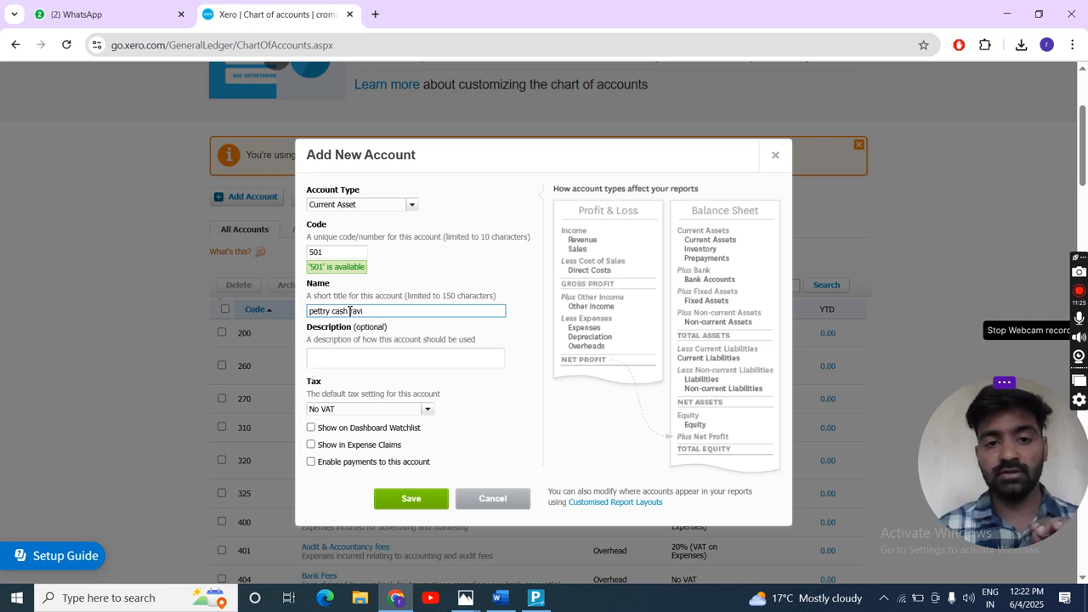
{"action": "left_click", "coordinate": [350, 312]}
{"action": "type", "text": "-"}
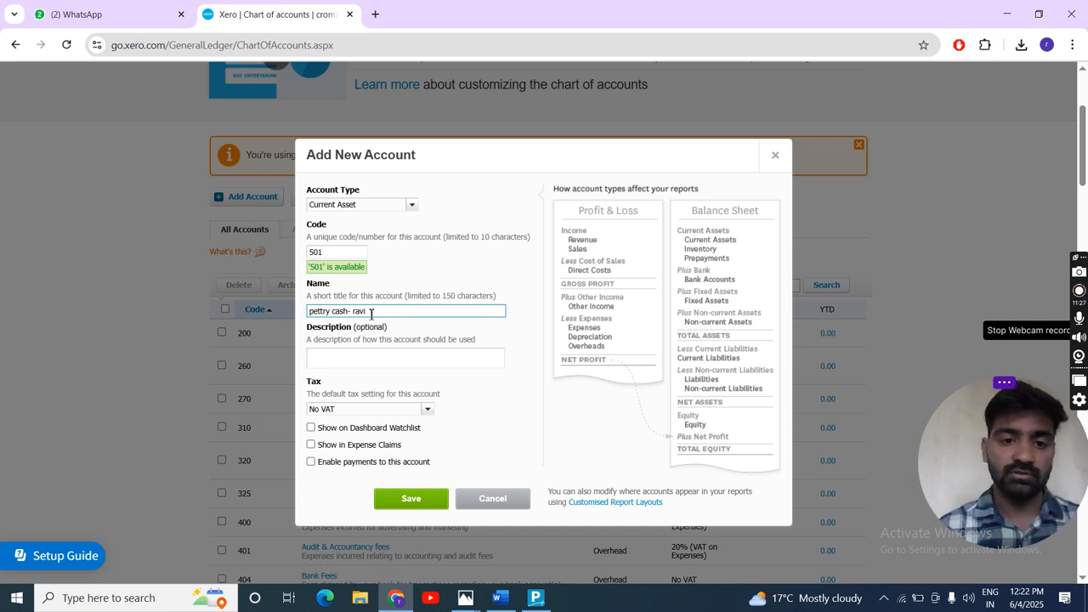
- Review the available default tax rates, keep No VAT with an empty description, and save the petty cash account
{"action": "left_click", "coordinate": [337, 357]}
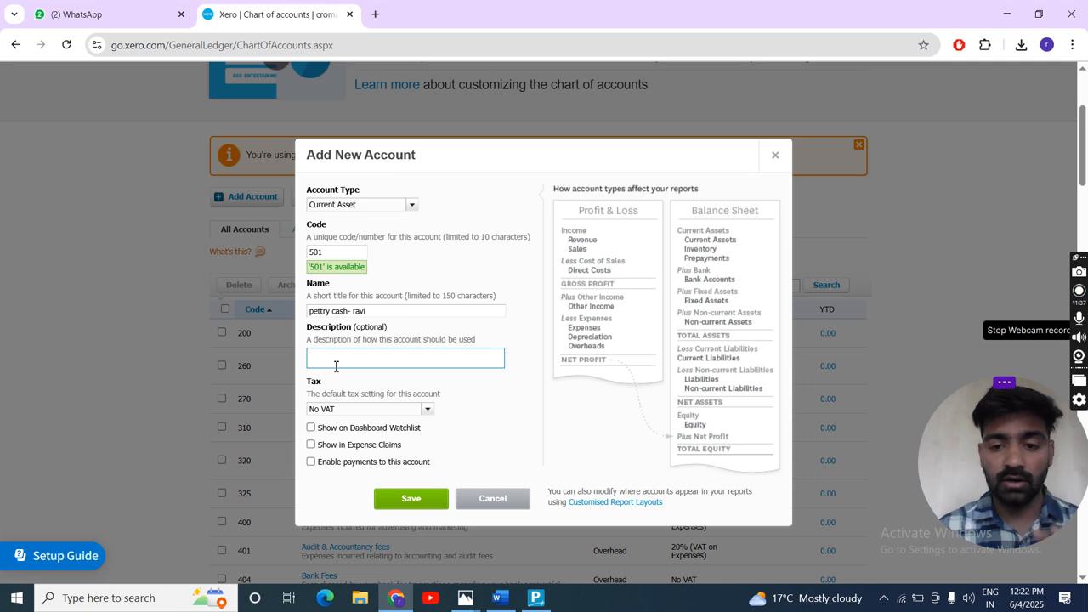
{"action": "scroll", "coordinate": [335, 368], "scroll_direction": "down", "scroll_amount": 1}
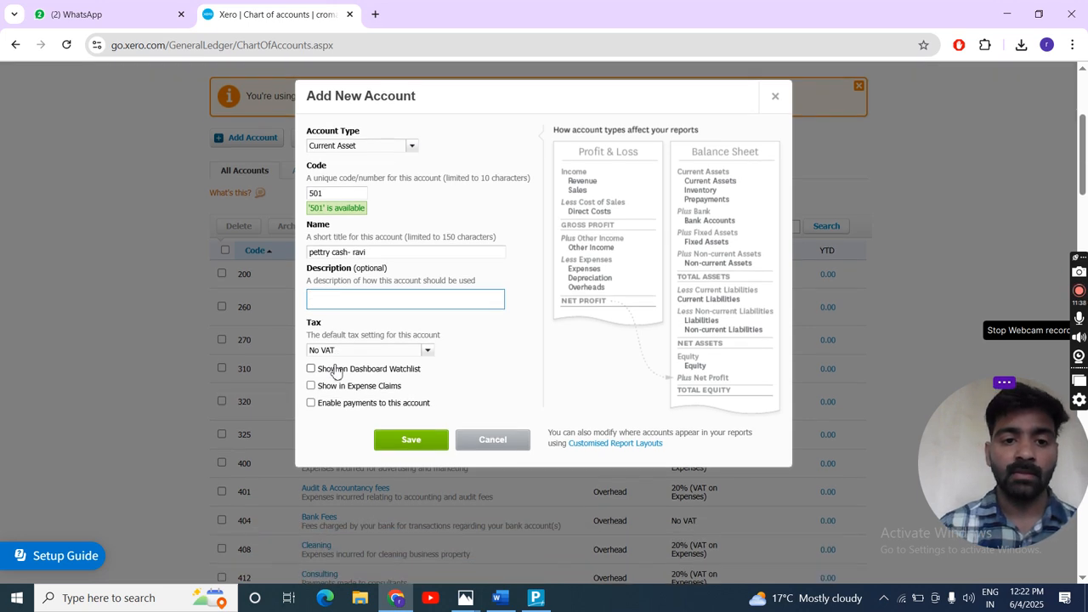
{"action": "left_click", "coordinate": [429, 351]}
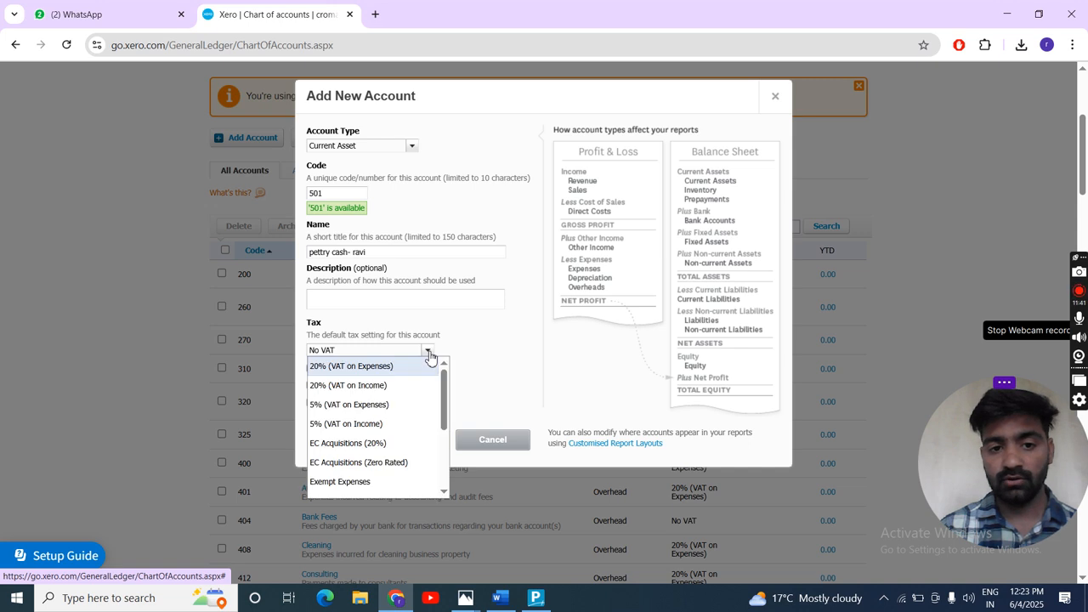
{"action": "left_click", "coordinate": [429, 353]}
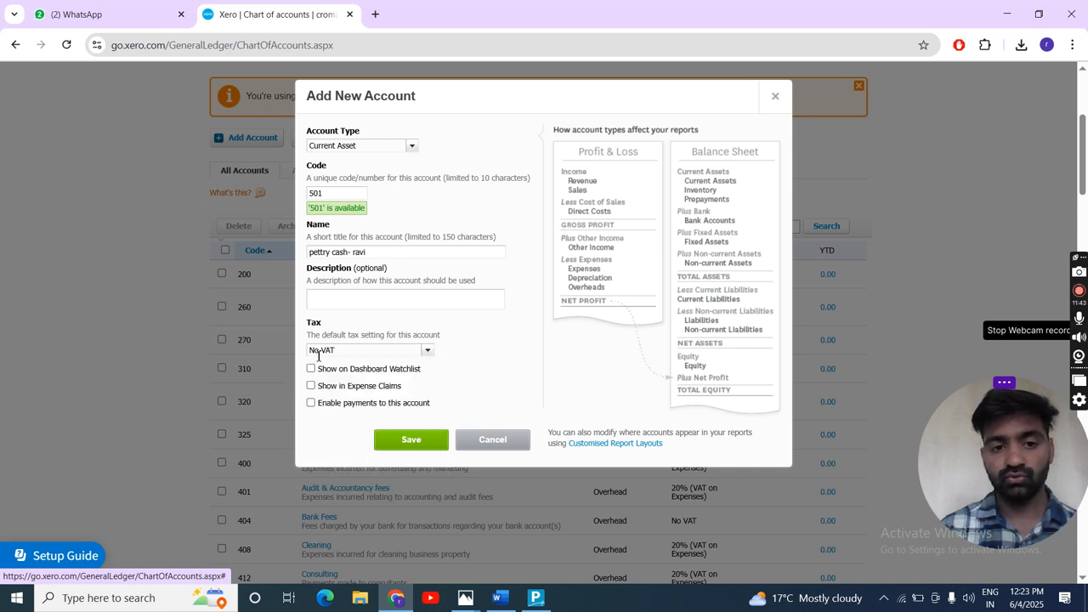
{"action": "left_click", "coordinate": [432, 354]}
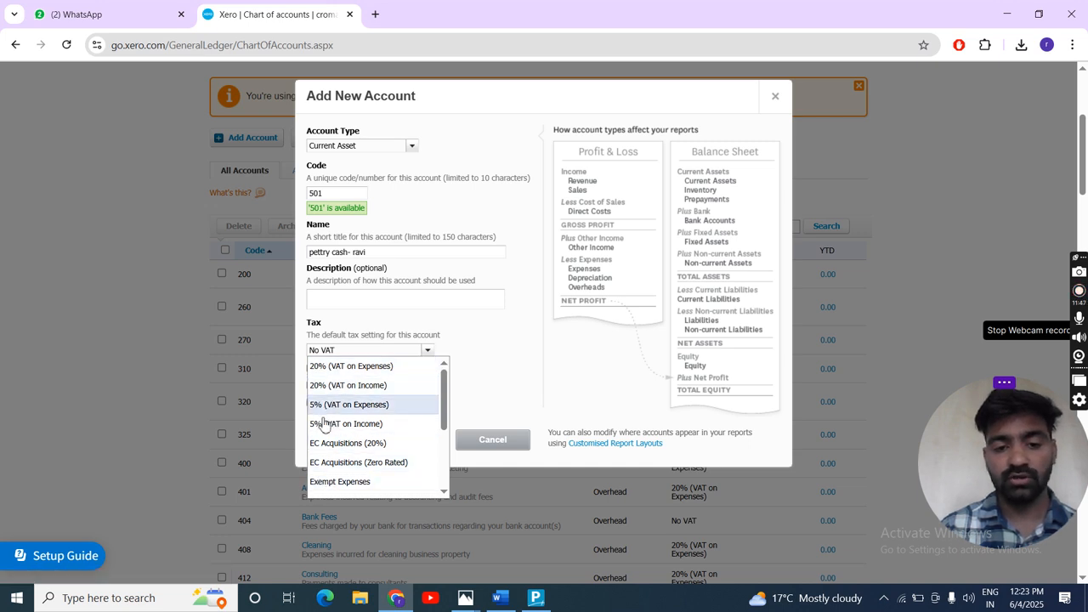
{"action": "scroll", "coordinate": [345, 441], "scroll_direction": "down", "scroll_amount": 3}
{"action": "scroll", "coordinate": [343, 439], "scroll_direction": "down", "scroll_amount": 1}
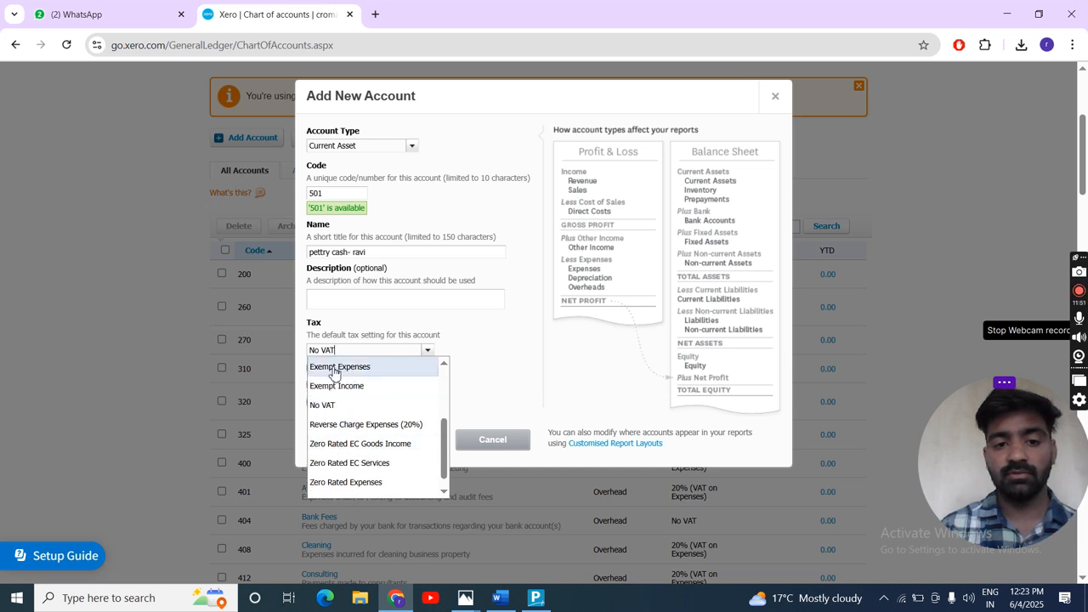
{"action": "scroll", "coordinate": [352, 427], "scroll_direction": "up", "scroll_amount": 3}
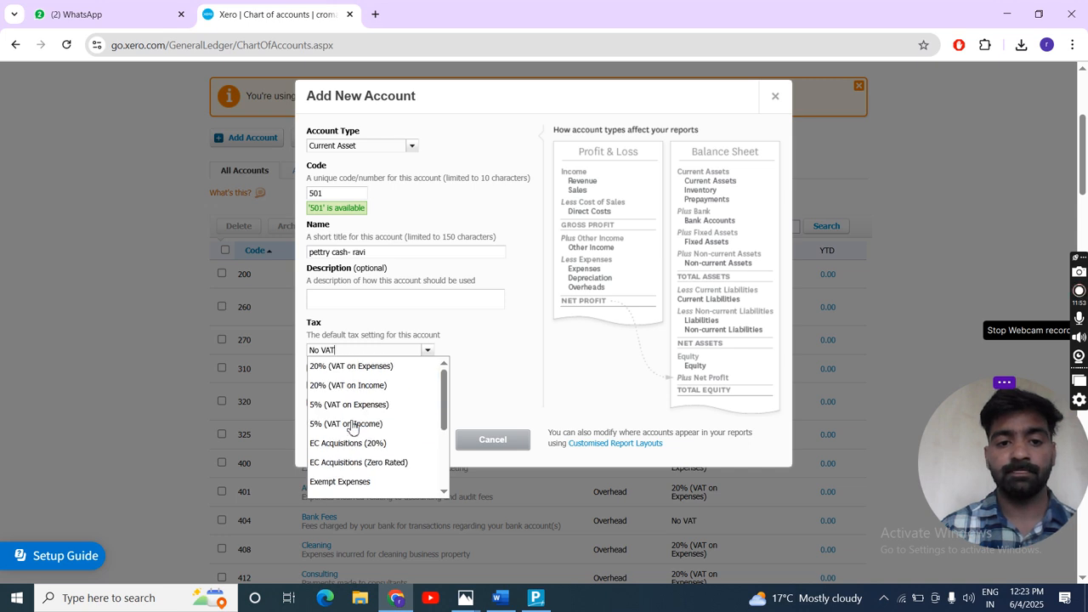
{"action": "left_click", "coordinate": [499, 359]}
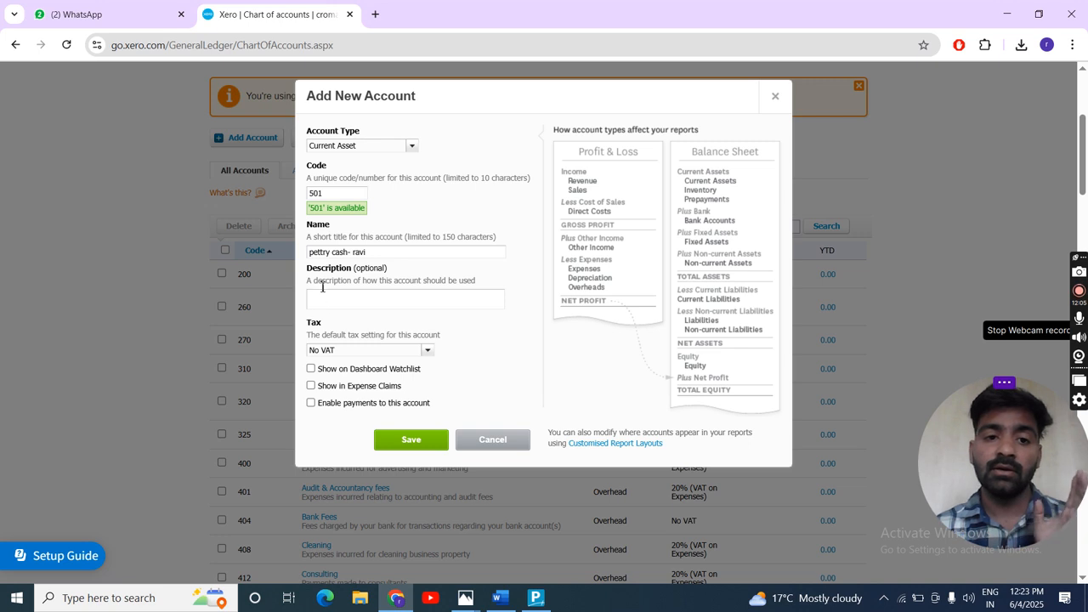
{"action": "left_click", "coordinate": [409, 443]}
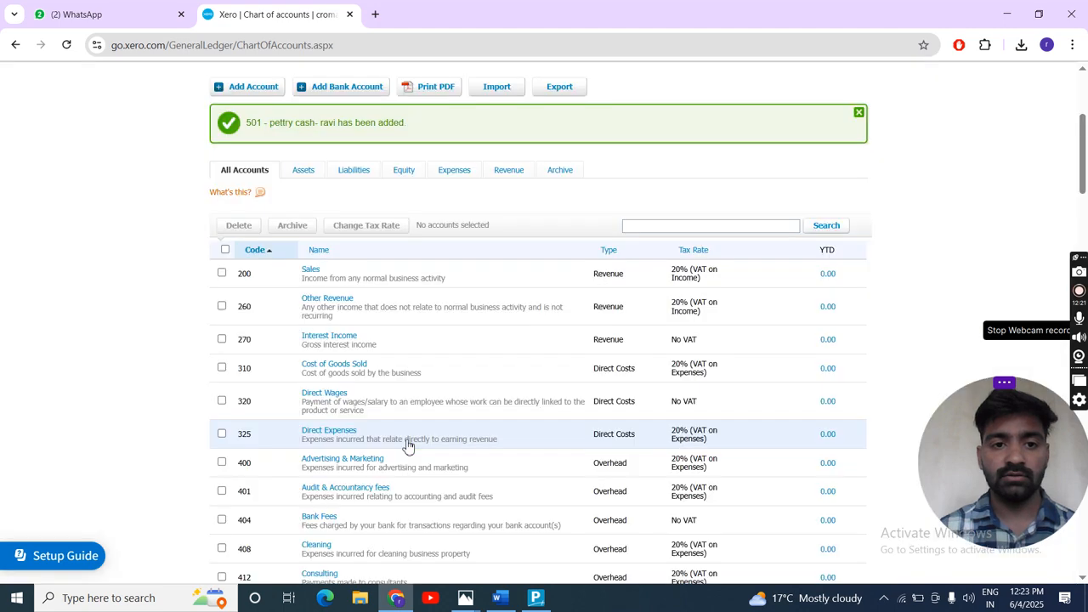
- Check the new petty cash account under code 501 in the chart of accounts
{"action": "scroll", "coordinate": [369, 467], "scroll_direction": "down", "scroll_amount": 10}
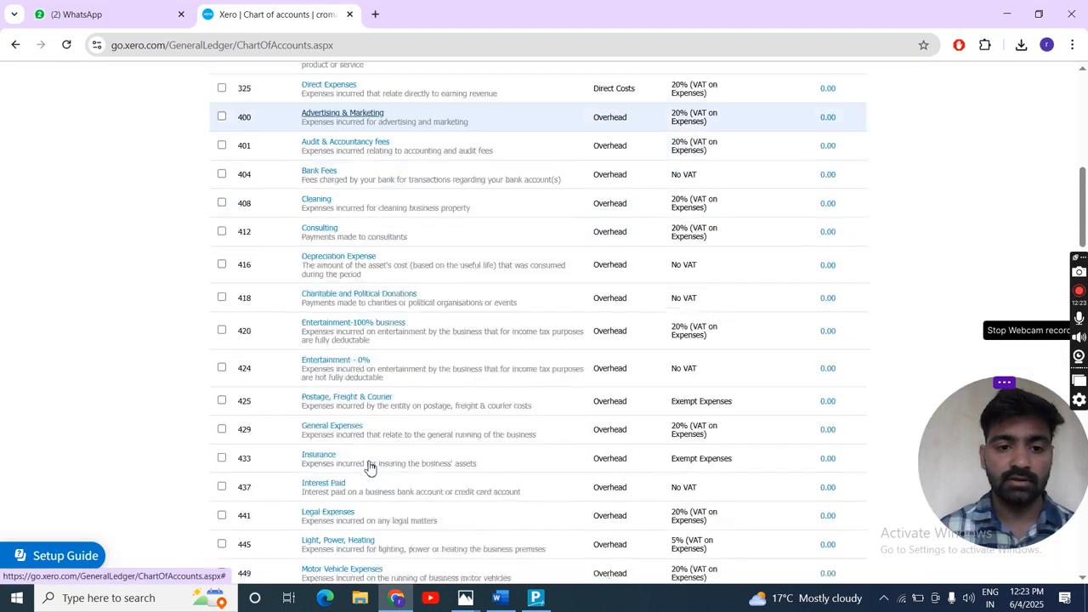
{"action": "scroll", "coordinate": [370, 467], "scroll_direction": "down", "scroll_amount": 3}
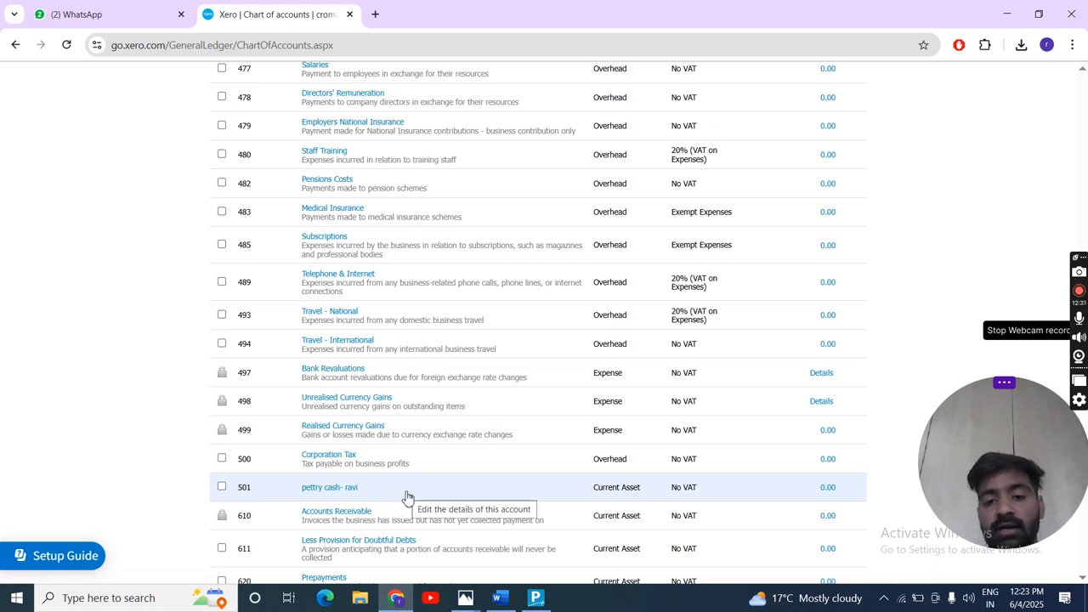
{"action": "scroll", "coordinate": [616, 495], "scroll_direction": "up", "scroll_amount": 15}
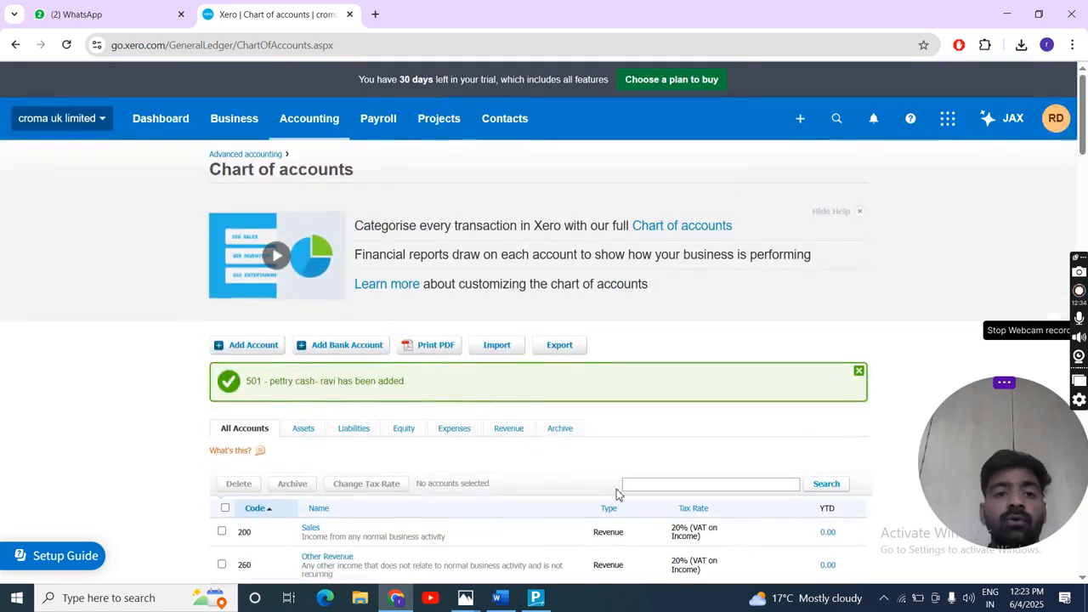
- Start another new account and set its account type to Sales
{"action": "left_click", "coordinate": [237, 348]}
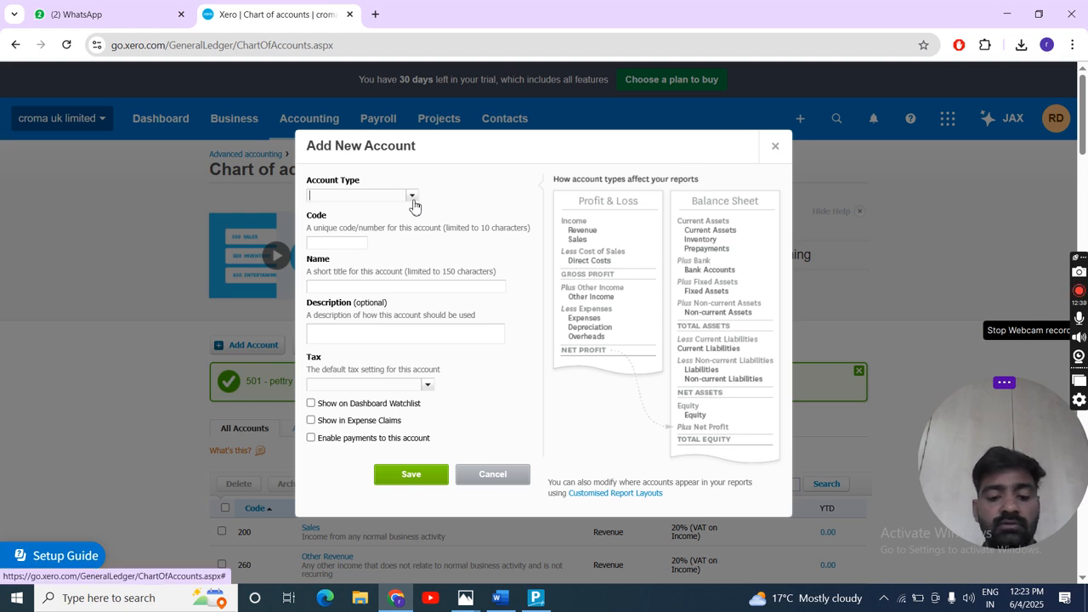
{"action": "type", "text": "sale"}
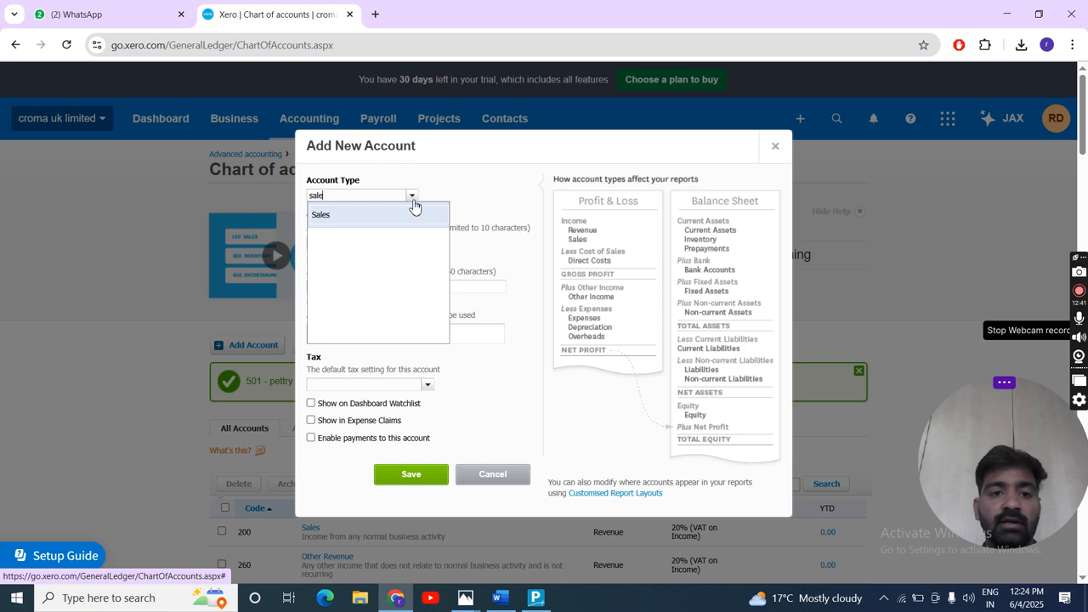
{"action": "type", "text": " tv 32"}
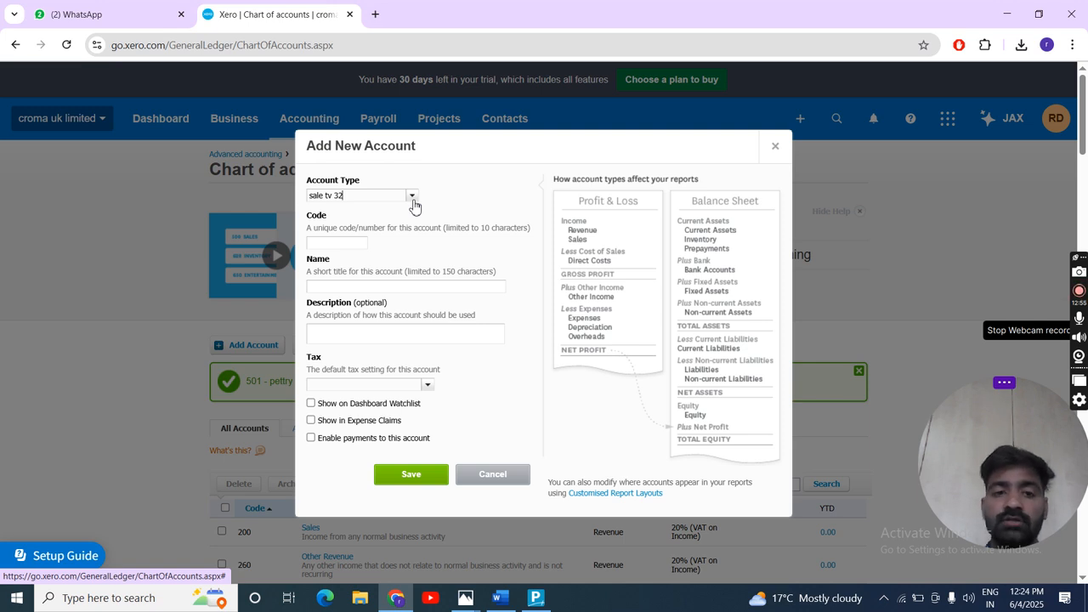
{"action": "left_click", "coordinate": [414, 197]}
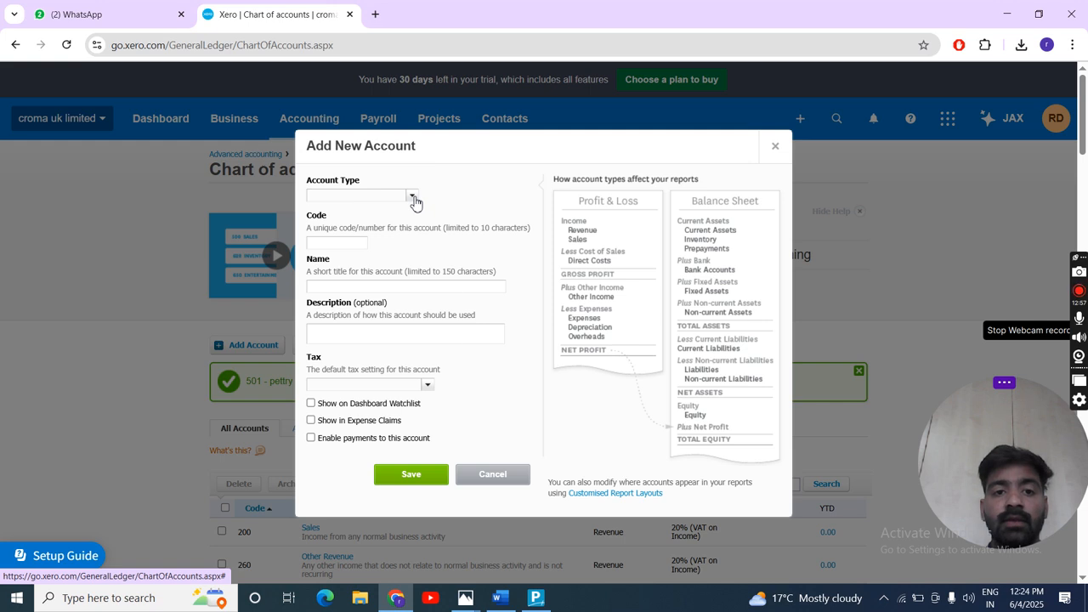
{"action": "left_click", "coordinate": [413, 197]}
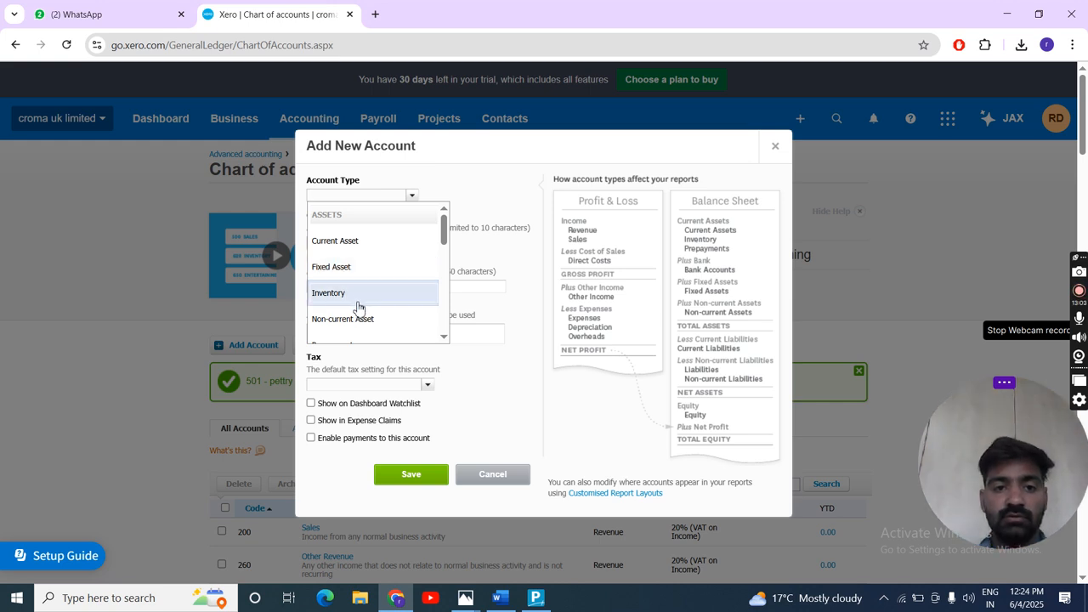
{"action": "scroll", "coordinate": [363, 284], "scroll_direction": "down", "scroll_amount": 2}
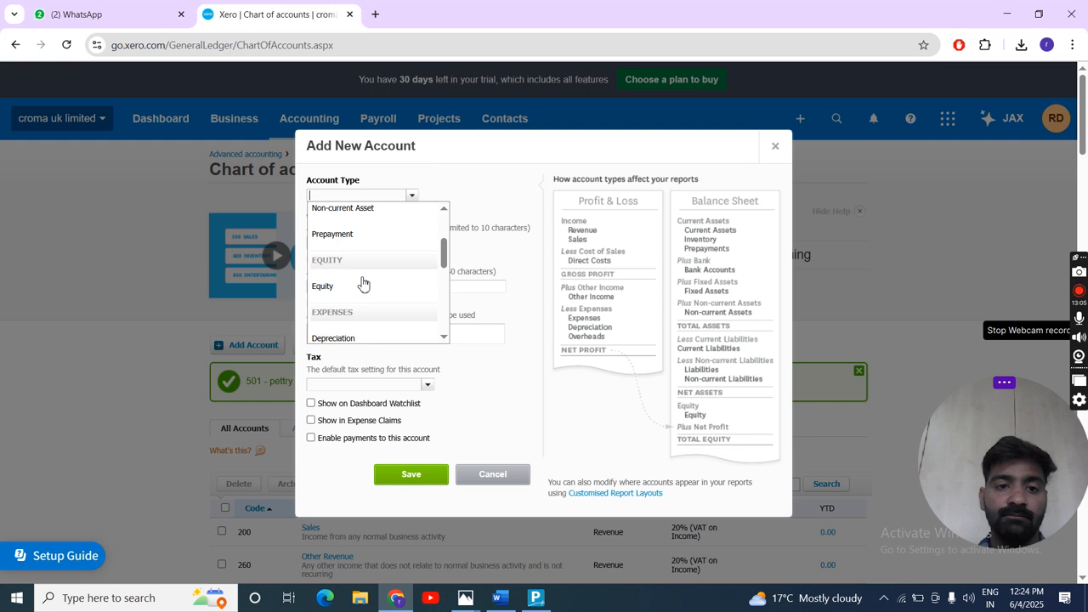
{"action": "scroll", "coordinate": [363, 283], "scroll_direction": "down", "scroll_amount": 3}
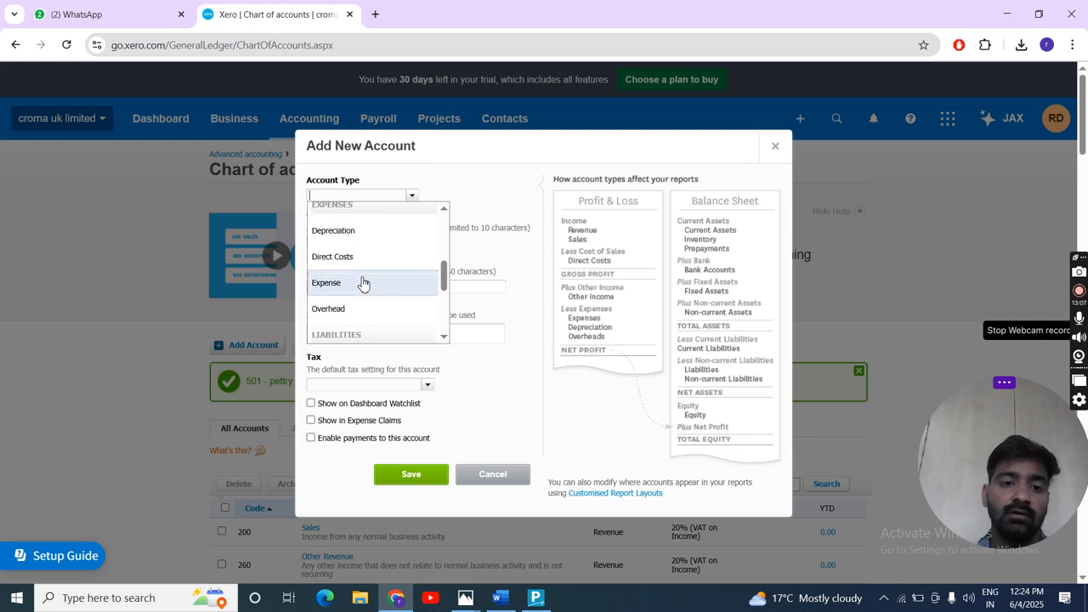
{"action": "scroll", "coordinate": [363, 283], "scroll_direction": "down", "scroll_amount": 4}
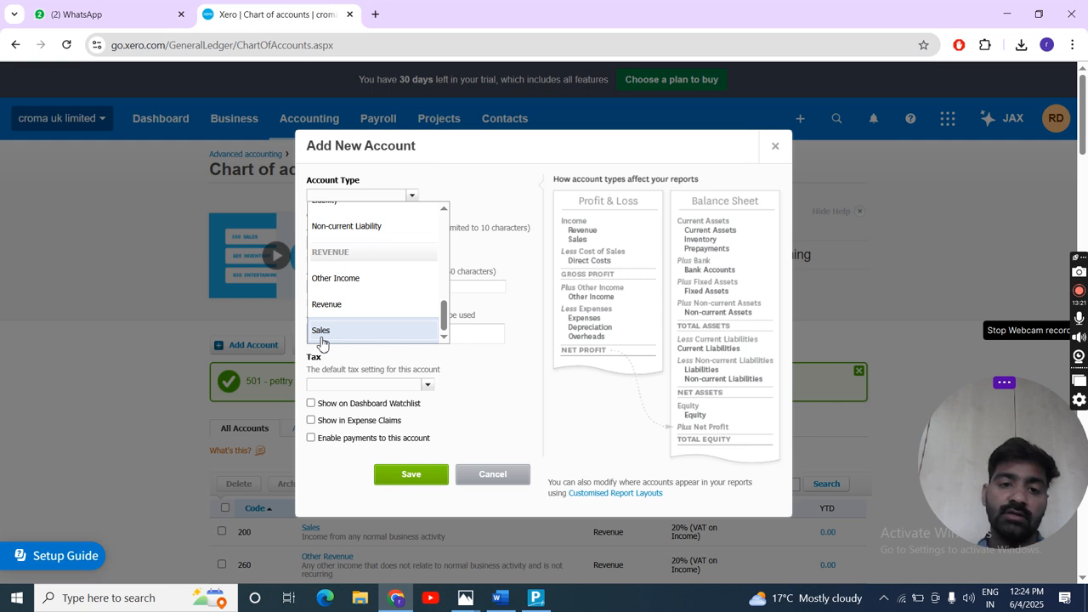
{"action": "left_click", "coordinate": [321, 333]}
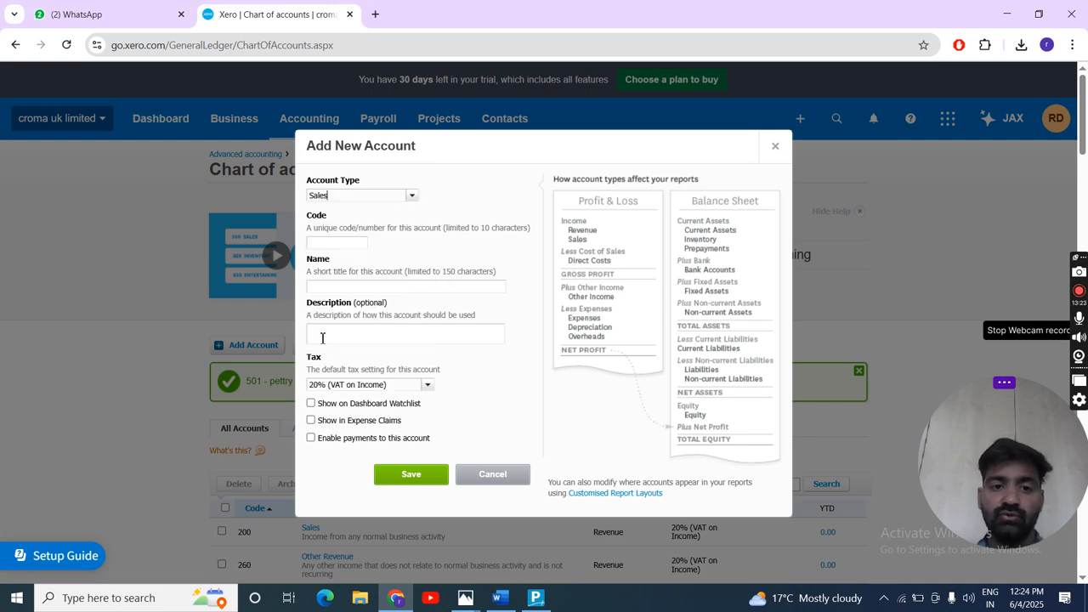
- Give the new sales account the code 201 and the name "sale-32 tv", leaving the description empty
{"action": "left_click", "coordinate": [340, 247]}
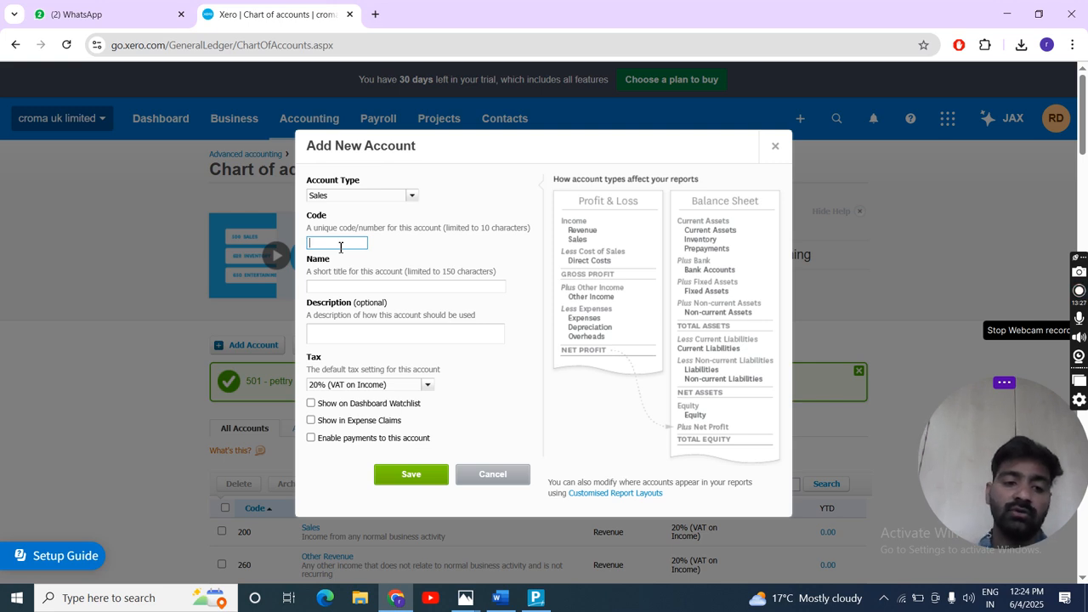
{"action": "type", "text": "201"}
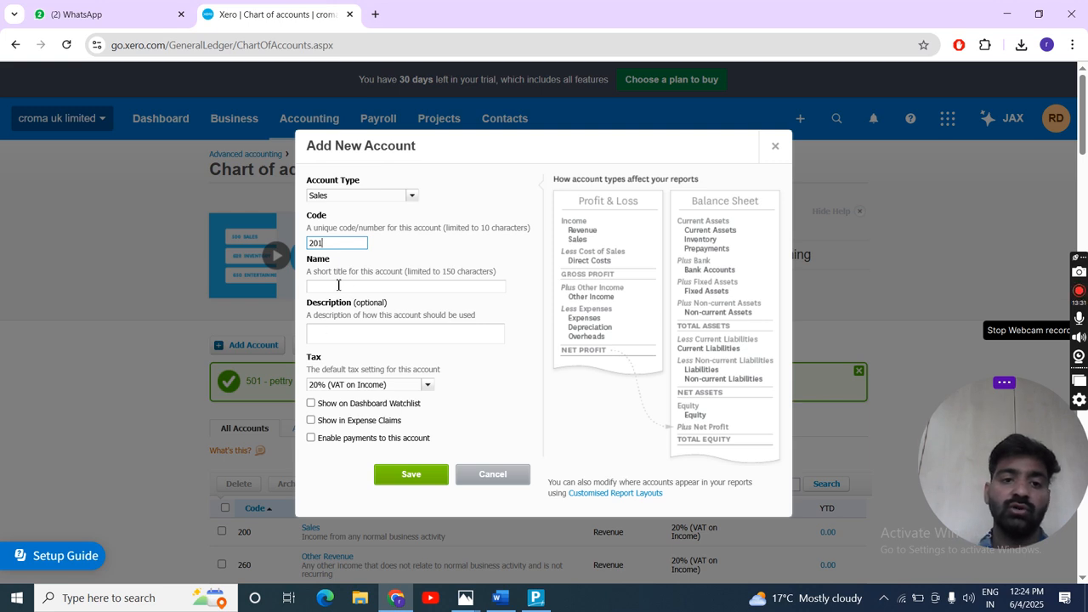
{"action": "left_click", "coordinate": [327, 287]}
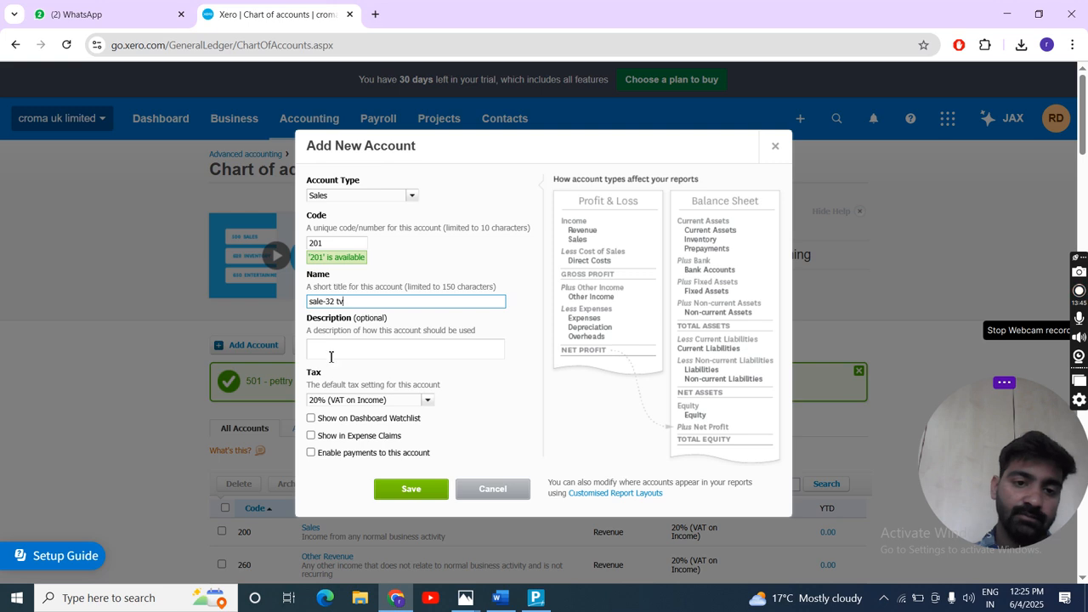
{"action": "left_click", "coordinate": [328, 345]}
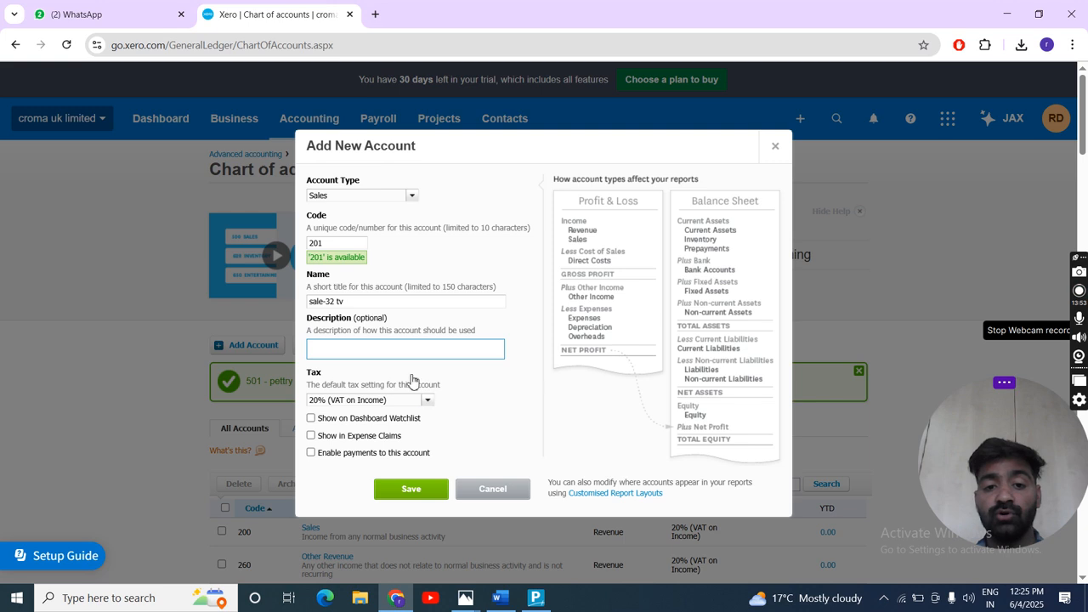
- Review the tax options, choose 20% (VAT on Income) as the default tax, and save the sales account
{"action": "left_click", "coordinate": [428, 402]}
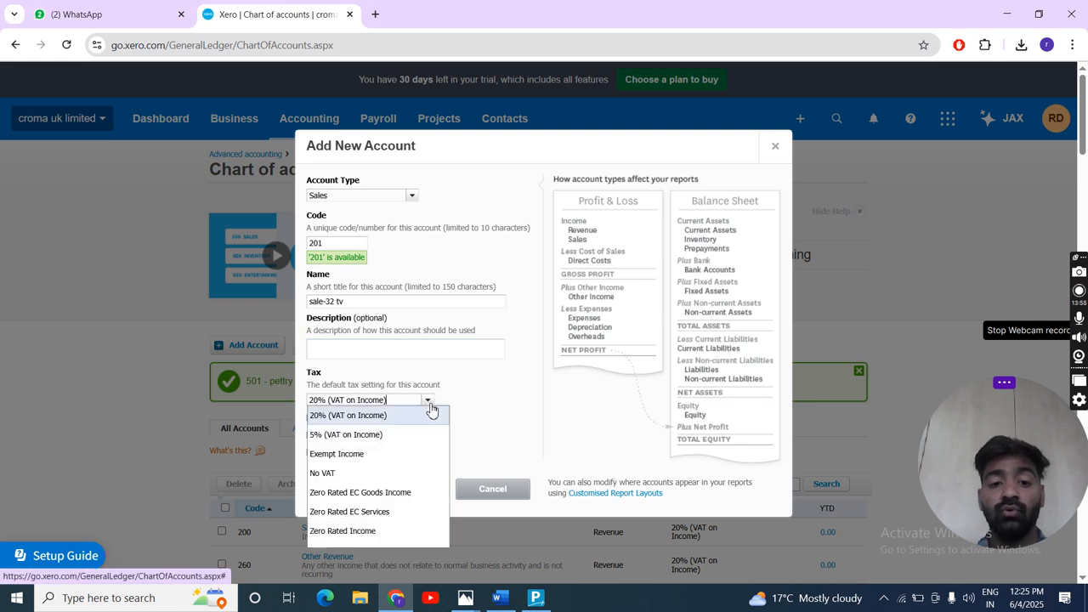
{"action": "left_click", "coordinate": [367, 423]}
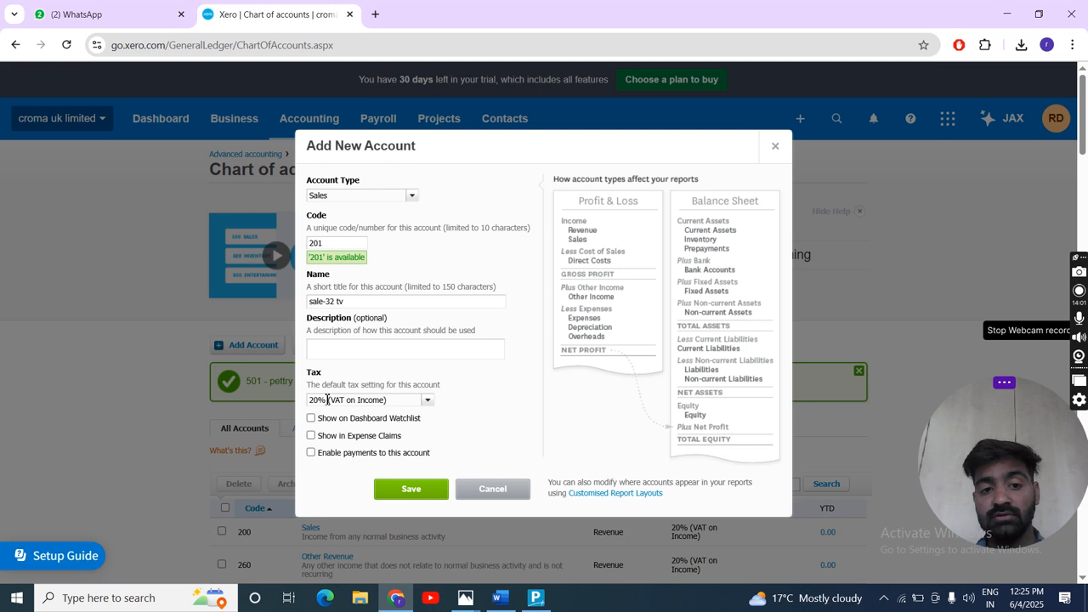
{"action": "left_click", "coordinate": [430, 400]}
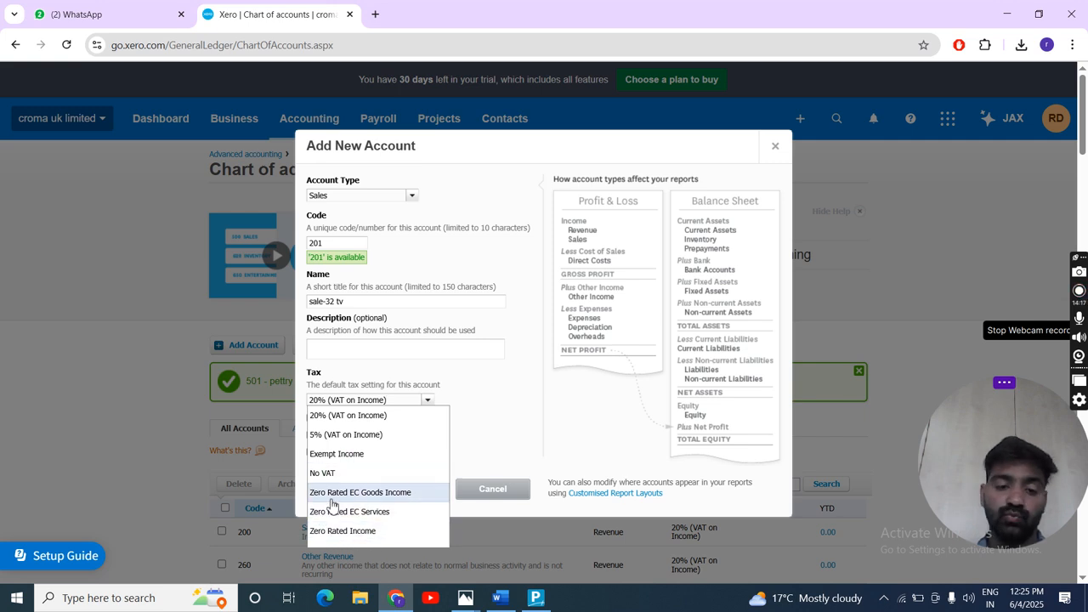
{"action": "scroll", "coordinate": [333, 503], "scroll_direction": "down", "scroll_amount": 1}
{"action": "scroll", "coordinate": [342, 312], "scroll_direction": "up", "scroll_amount": 1}
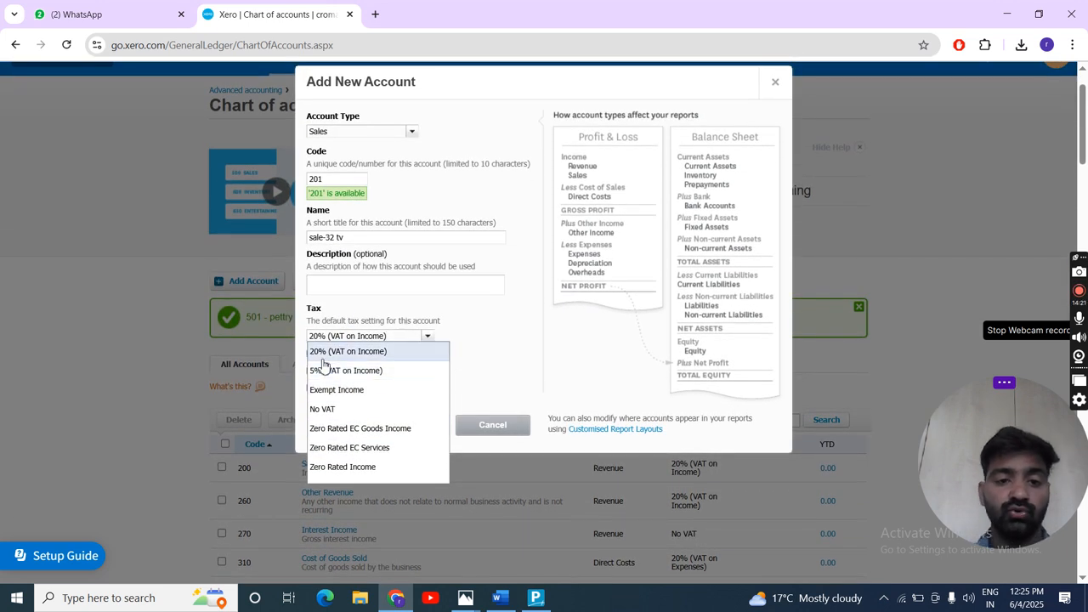
{"action": "left_click", "coordinate": [321, 355]}
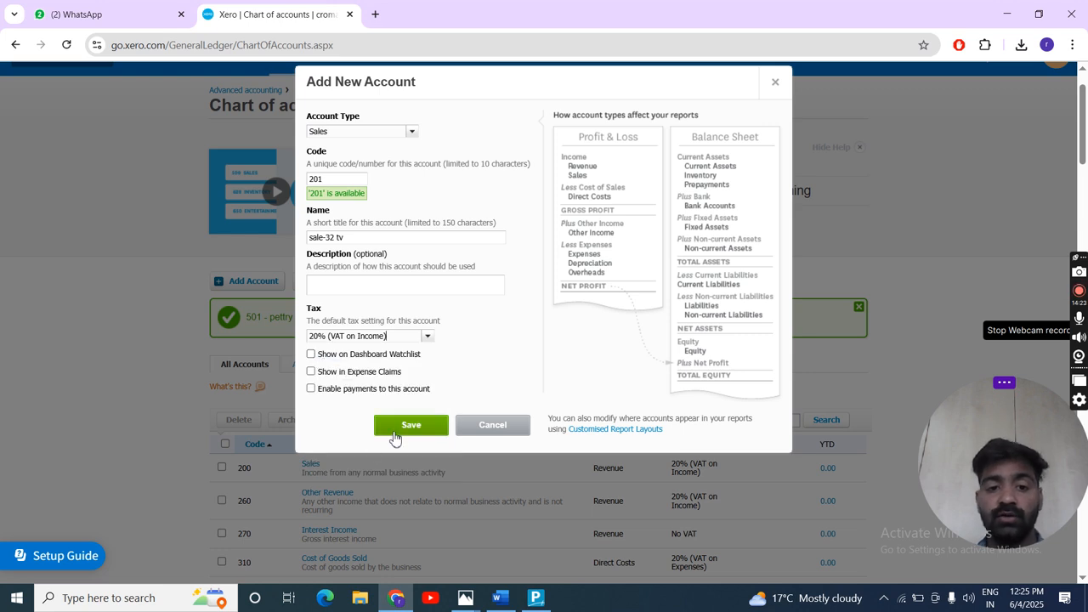
{"action": "left_click", "coordinate": [400, 427]}
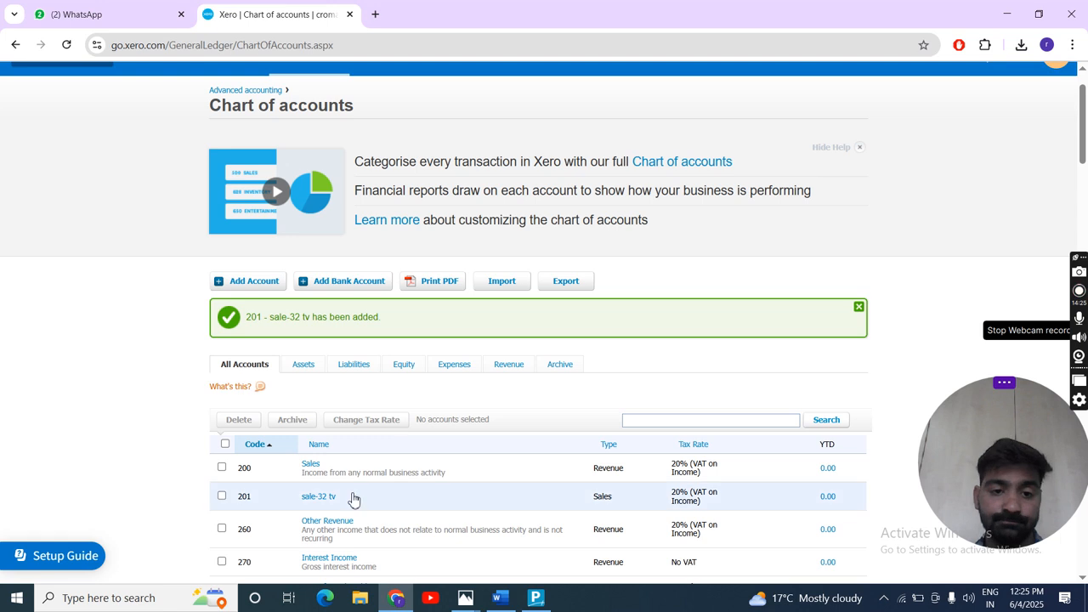
- Review the newly added sales account under code 201 and the accounts around it in the chart of accounts
{"action": "scroll", "coordinate": [352, 498], "scroll_direction": "down", "scroll_amount": 1}
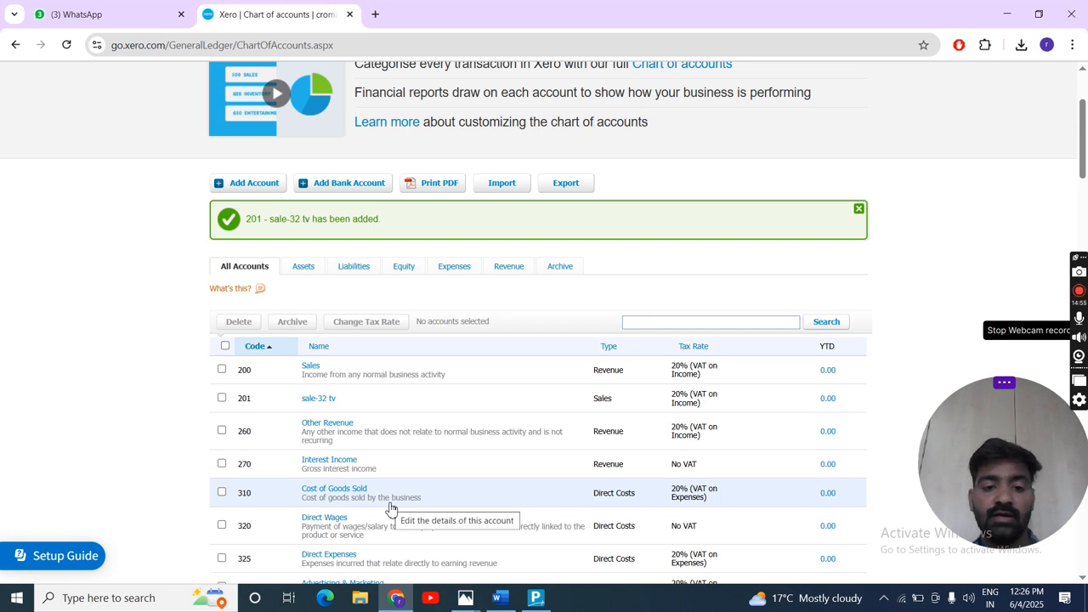
{"action": "scroll", "coordinate": [390, 508], "scroll_direction": "down", "scroll_amount": 1}
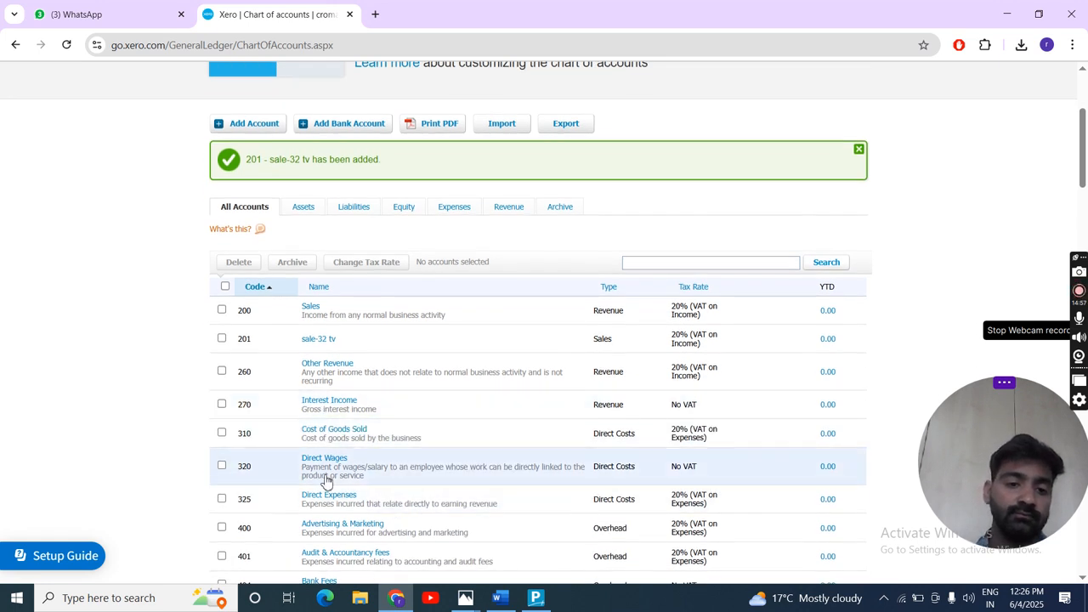
{"action": "scroll", "coordinate": [379, 491], "scroll_direction": "down", "scroll_amount": 3}
{"action": "scroll", "coordinate": [379, 491], "scroll_direction": "up", "scroll_amount": 1}
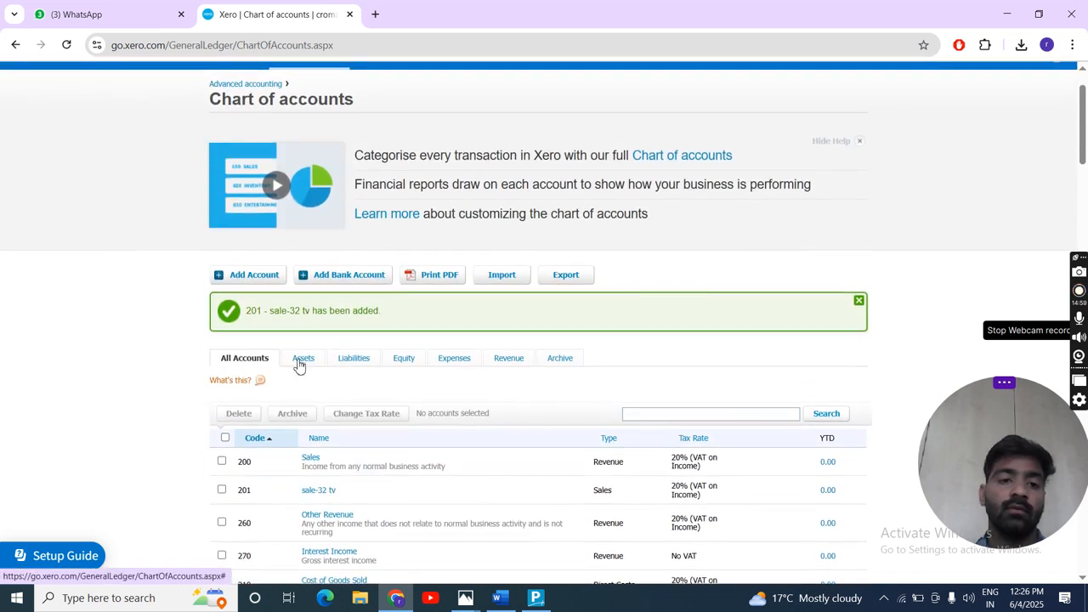
{"action": "left_click", "coordinate": [250, 277]}
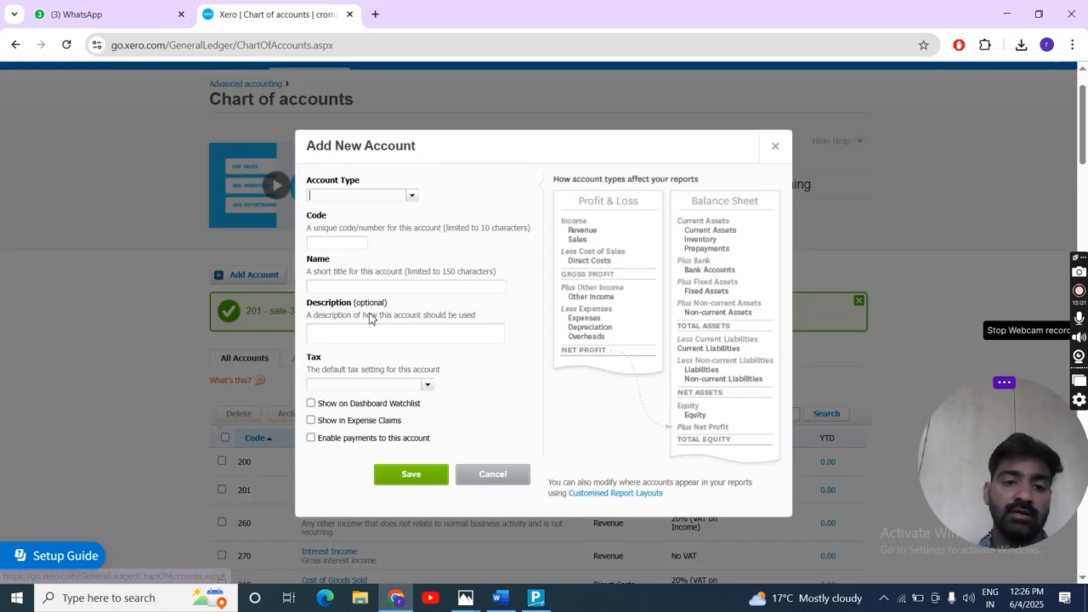
{"action": "left_click", "coordinate": [412, 196]}
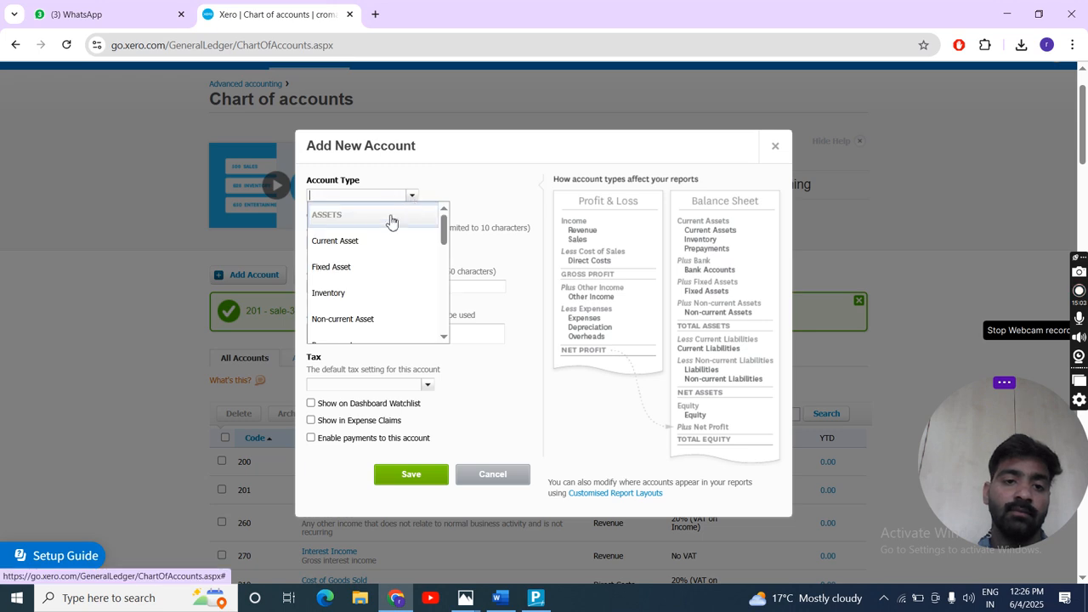
{"action": "left_click", "coordinate": [338, 293]}
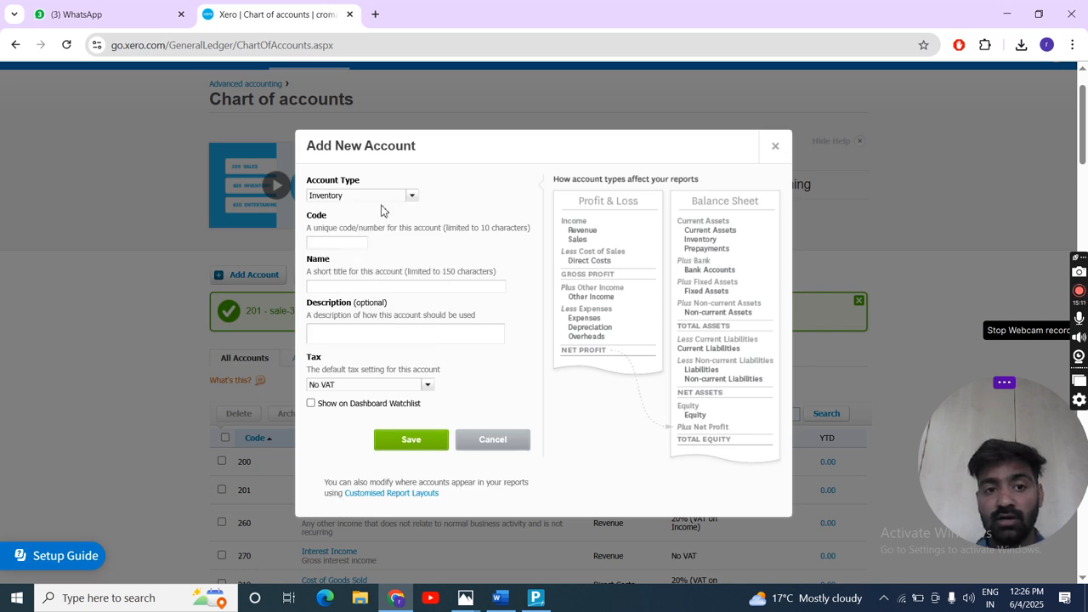
{"action": "left_click", "coordinate": [331, 239]}
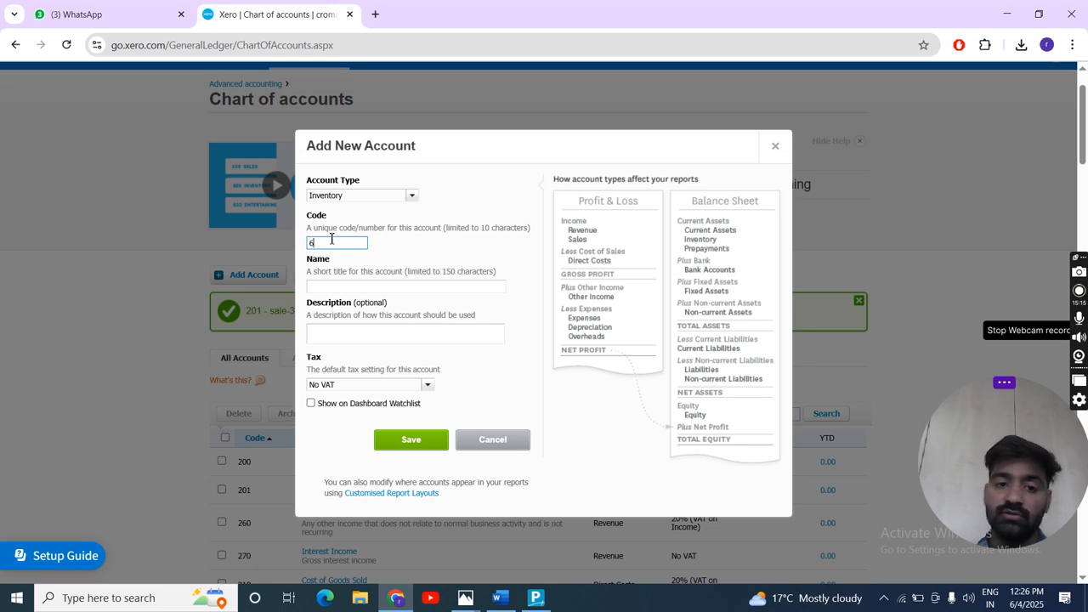
{"action": "left_click", "coordinate": [328, 284]}
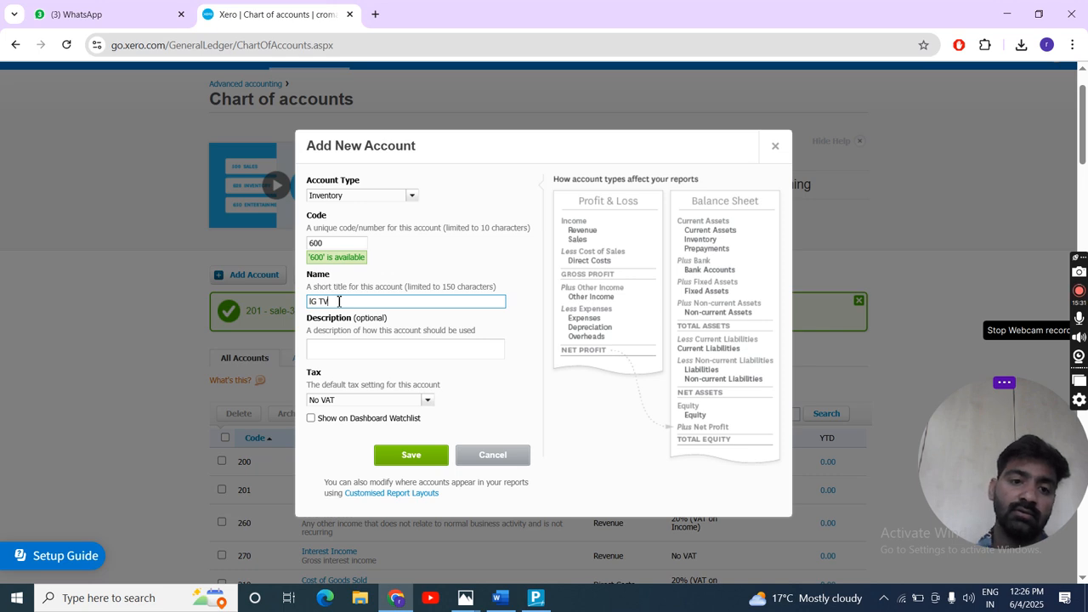
{"action": "left_click", "coordinate": [428, 401]}
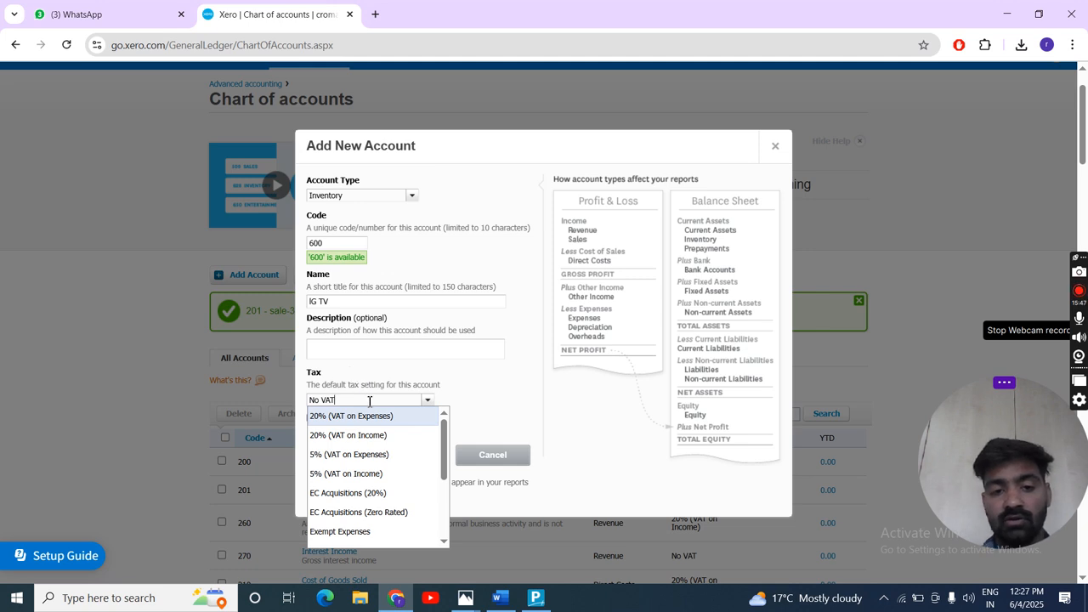
{"action": "left_click", "coordinate": [379, 436]}
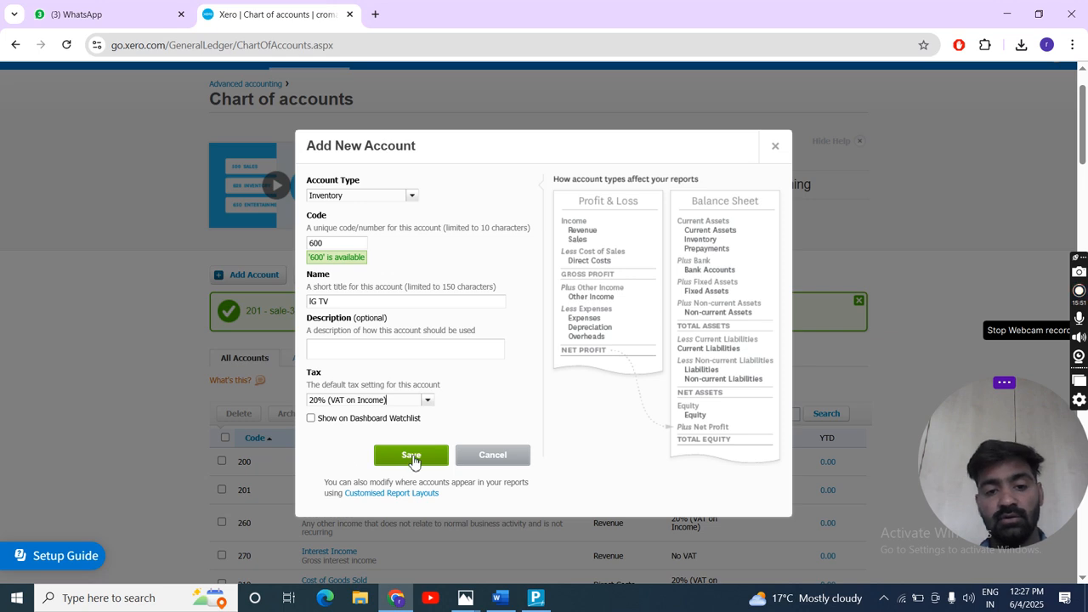
{"action": "left_click", "coordinate": [428, 401]}
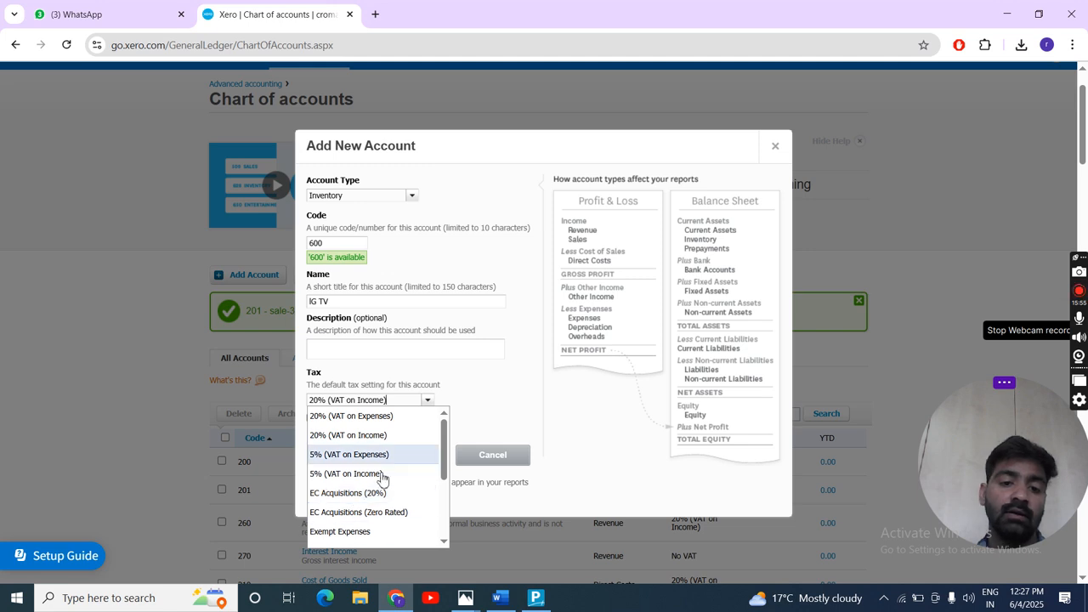
{"action": "left_click", "coordinate": [482, 348]}
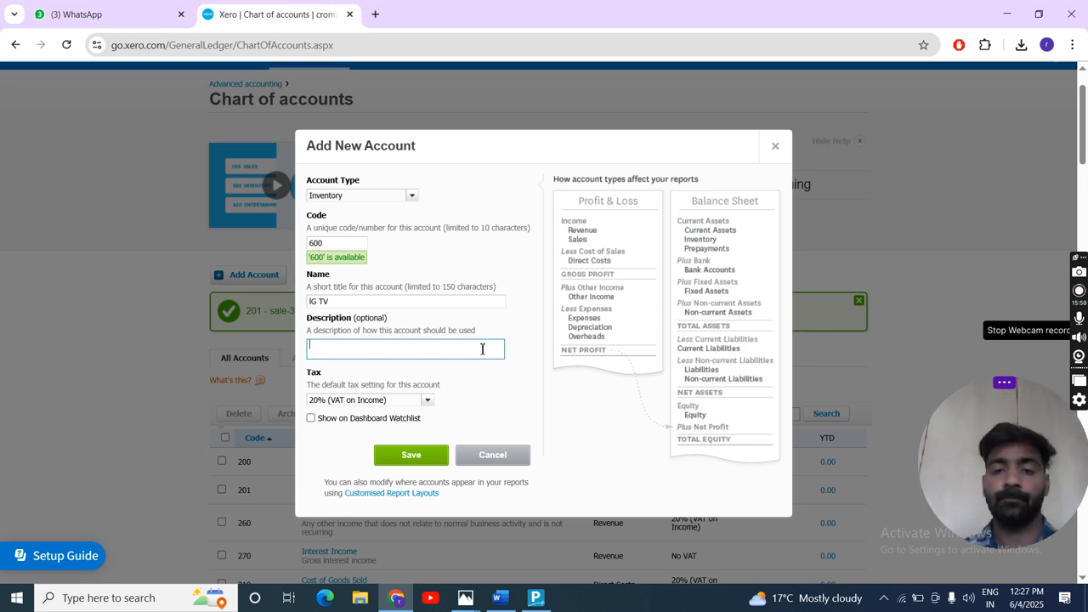
{"action": "left_click", "coordinate": [774, 146]}
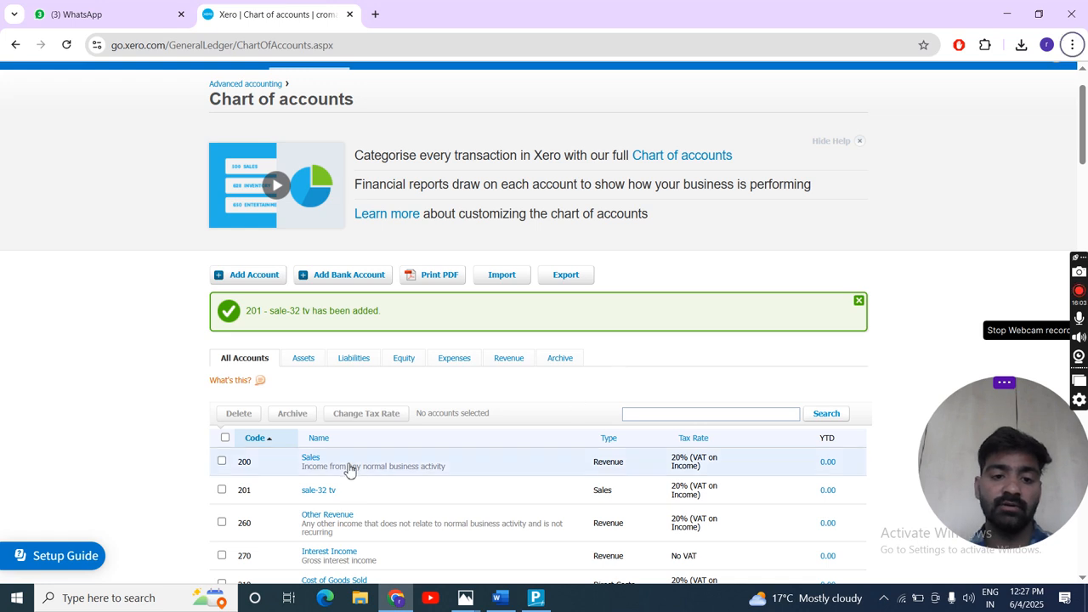
- Look through the full chart of accounts from the sales accounts down to the overhead accounts
{"action": "scroll", "coordinate": [349, 469], "scroll_direction": "down", "scroll_amount": 2}
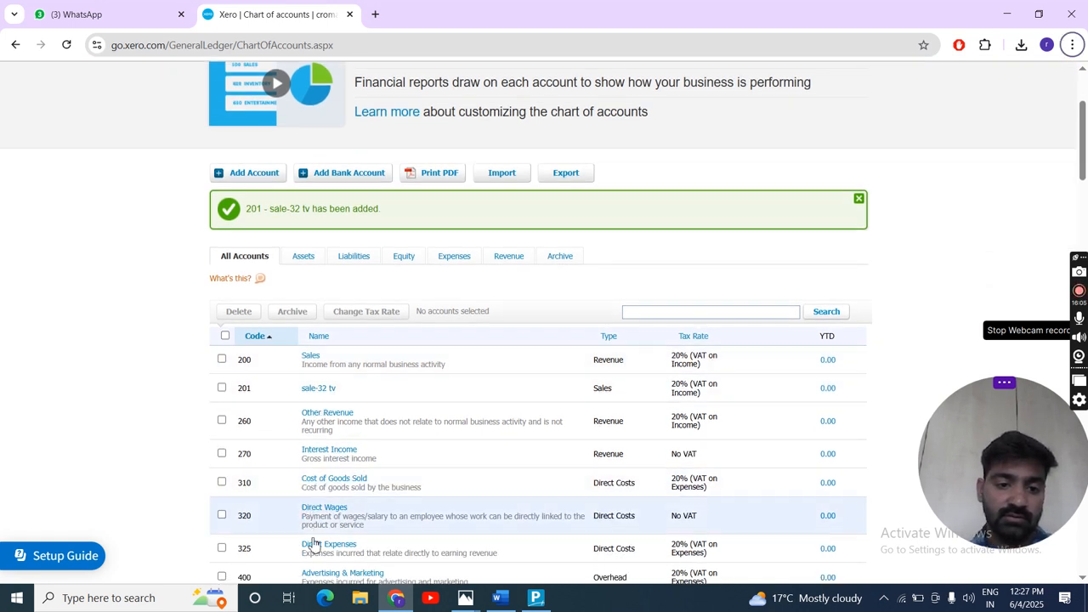
{"action": "scroll", "coordinate": [311, 542], "scroll_direction": "down", "scroll_amount": 6}
{"action": "scroll", "coordinate": [312, 544], "scroll_direction": "down", "scroll_amount": 4}
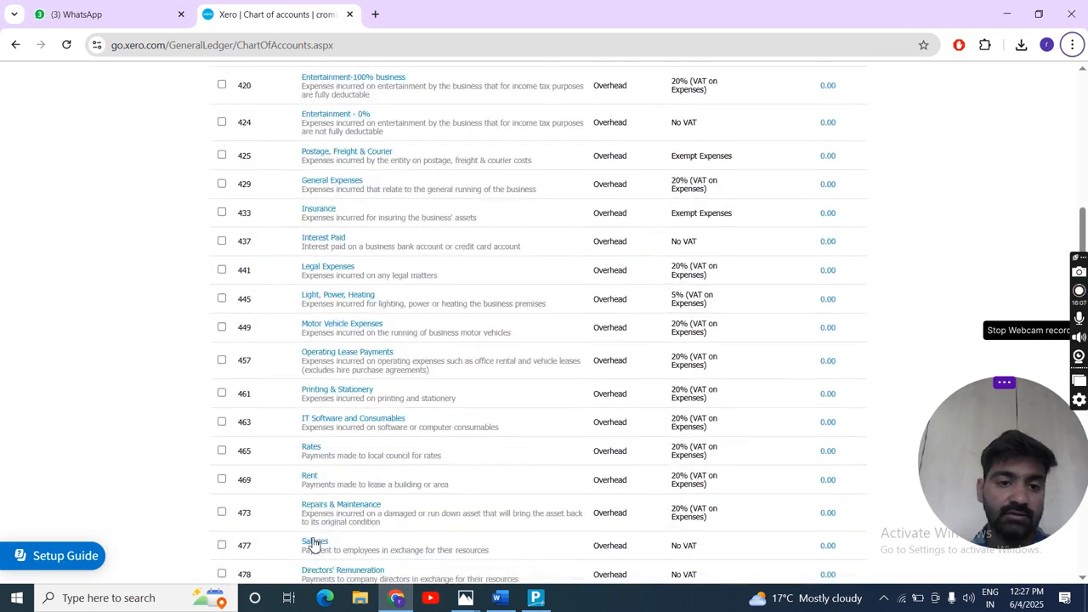
{"action": "scroll", "coordinate": [312, 544], "scroll_direction": "up", "scroll_amount": 8}
{"action": "scroll", "coordinate": [313, 544], "scroll_direction": "up", "scroll_amount": 3}
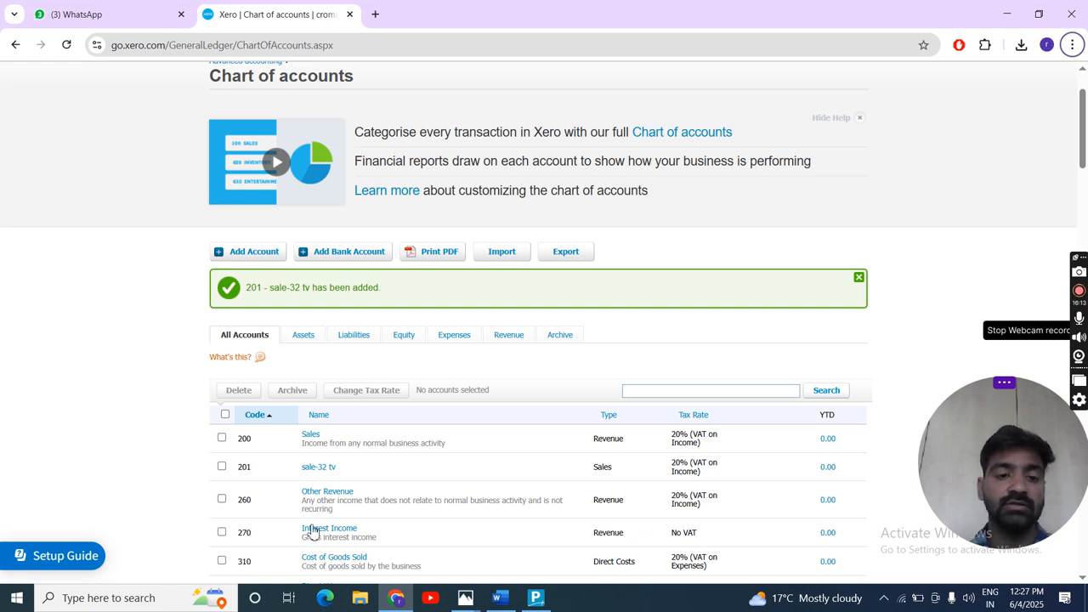
- Show only the asset accounts and examine their types, including the petty cash, inventory and fixed asset entries
{"action": "left_click", "coordinate": [311, 337]}
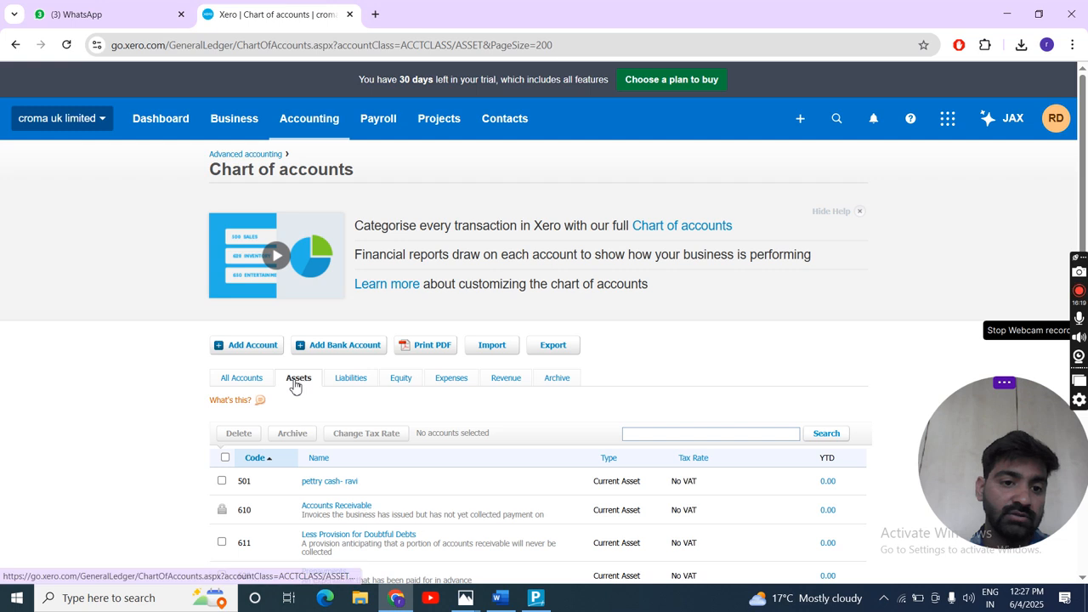
{"action": "scroll", "coordinate": [369, 540], "scroll_direction": "down", "scroll_amount": 6}
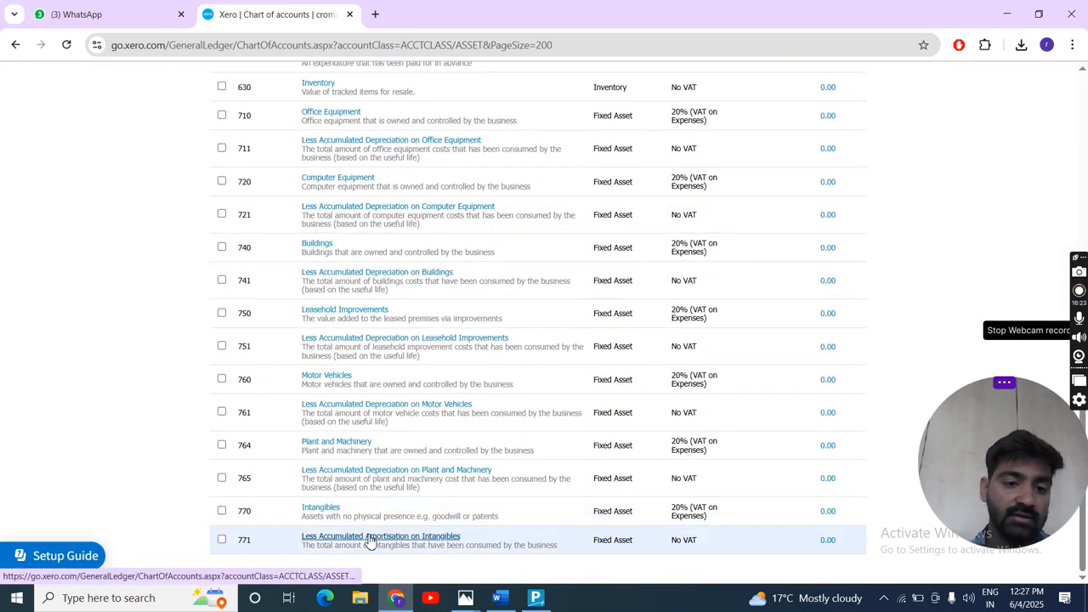
{"action": "scroll", "coordinate": [337, 231], "scroll_direction": "up", "scroll_amount": 2}
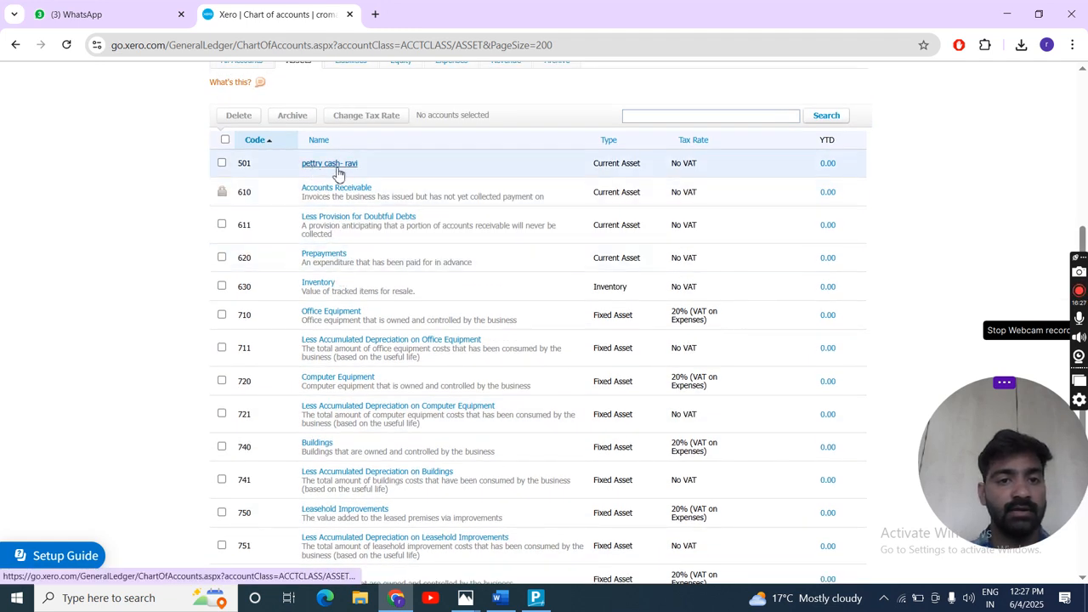
{"action": "scroll", "coordinate": [344, 219], "scroll_direction": "up", "scroll_amount": 1}
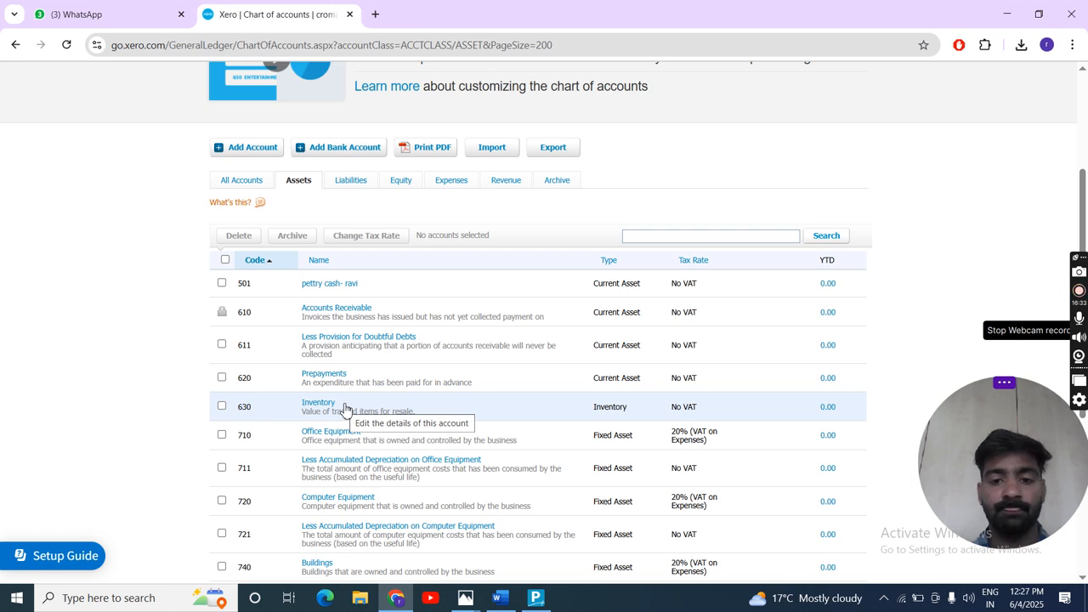
{"action": "scroll", "coordinate": [348, 411], "scroll_direction": "down", "scroll_amount": 3}
{"action": "scroll", "coordinate": [564, 215], "scroll_direction": "up", "scroll_amount": 3}
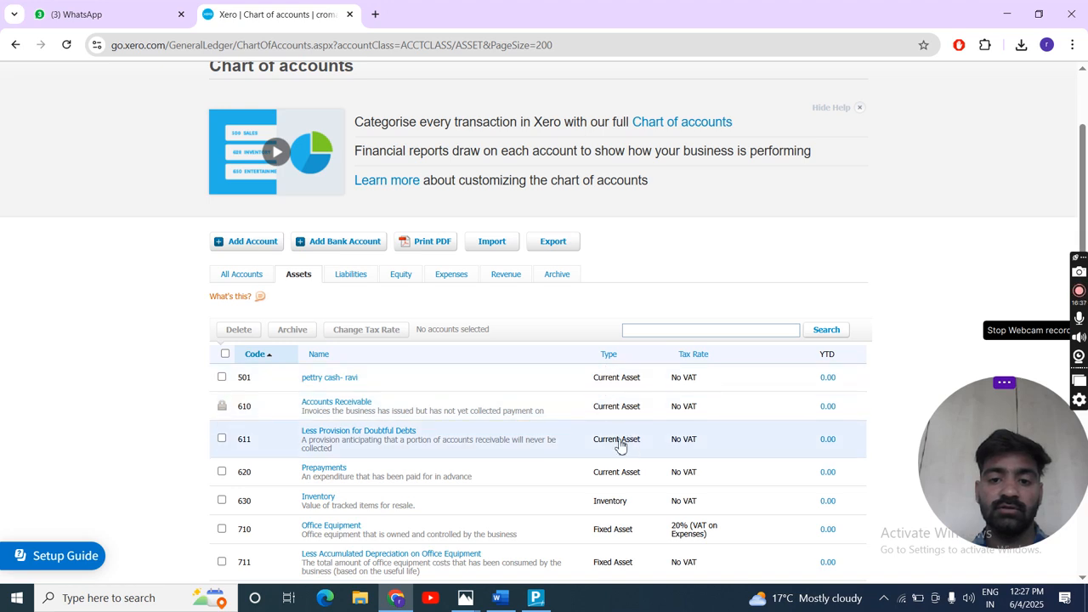
{"action": "scroll", "coordinate": [621, 446], "scroll_direction": "down", "scroll_amount": 5}
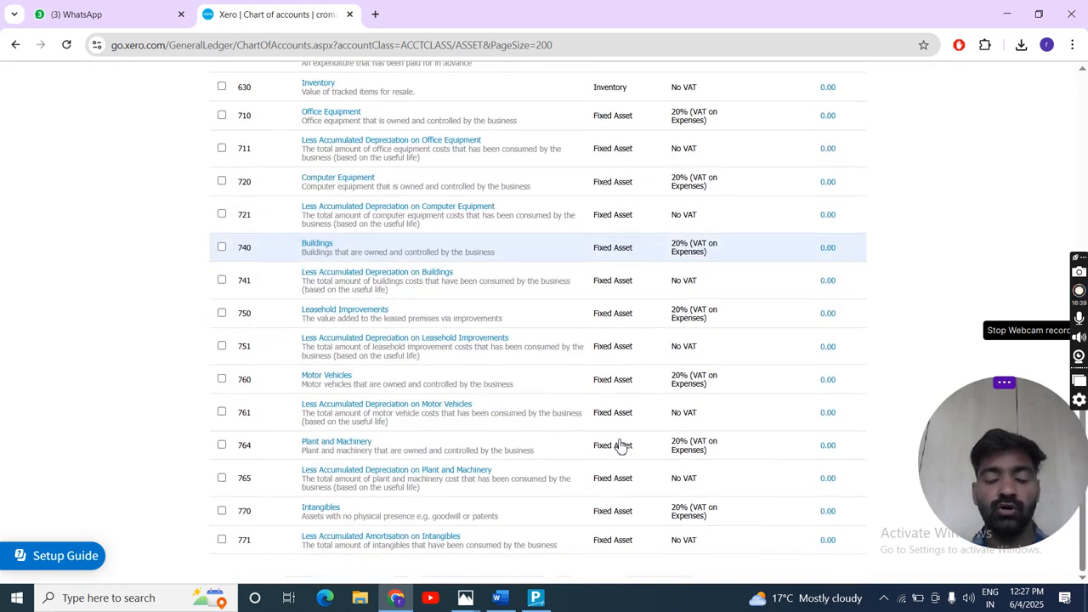
{"action": "scroll", "coordinate": [621, 446], "scroll_direction": "up", "scroll_amount": 5}
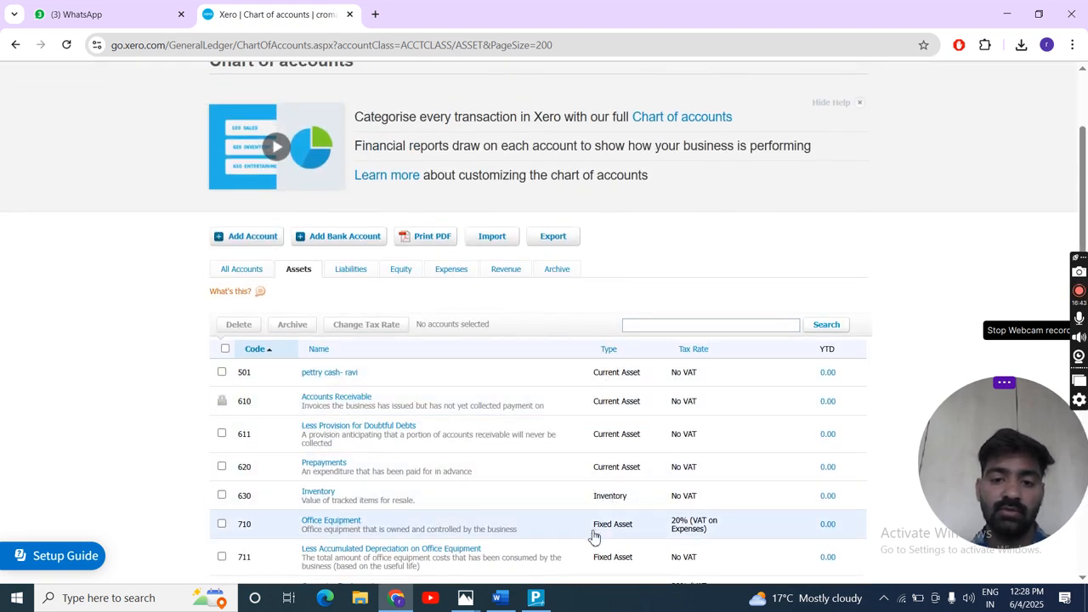
{"action": "scroll", "coordinate": [597, 552], "scroll_direction": "down", "scroll_amount": 5}
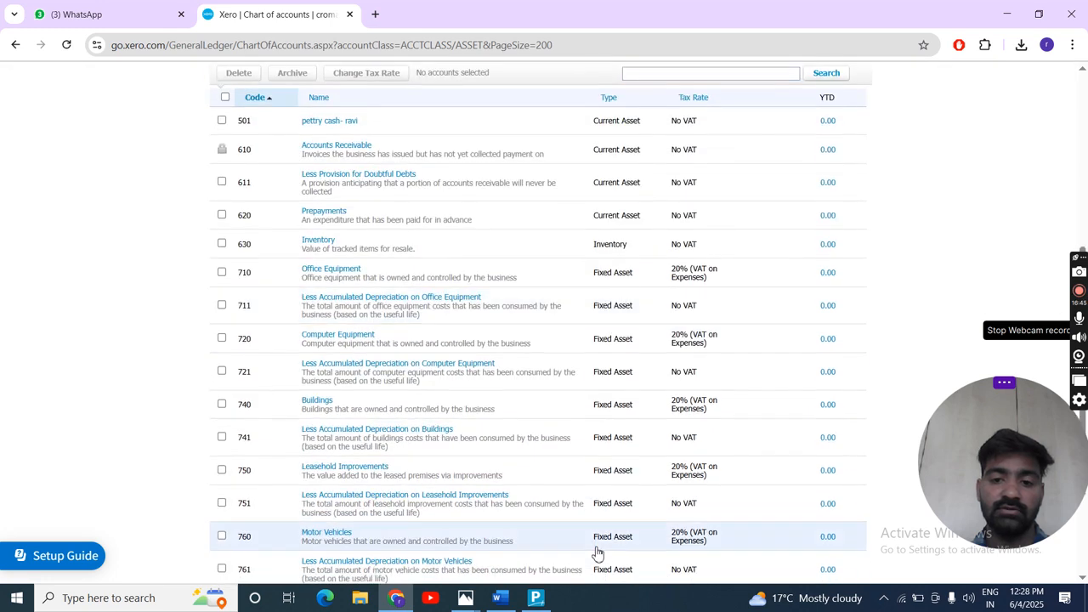
{"action": "scroll", "coordinate": [597, 552], "scroll_direction": "up", "scroll_amount": 6}
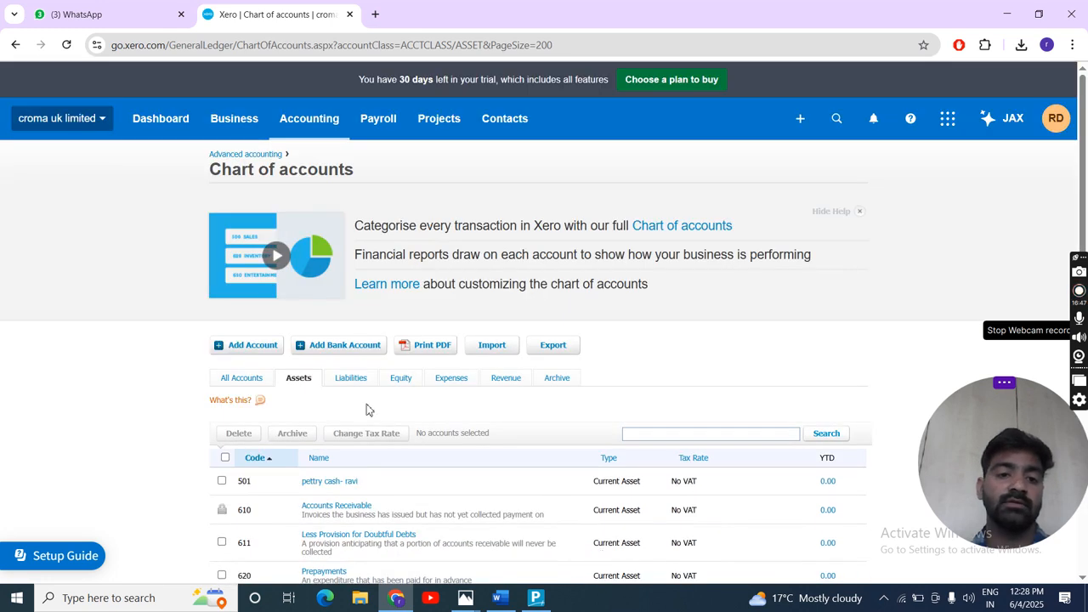
- Examine the liability accounts, including Accounts Payable and Unpaid Expense Claims, and bring up the equity accounts
{"action": "left_click", "coordinate": [350, 386]}
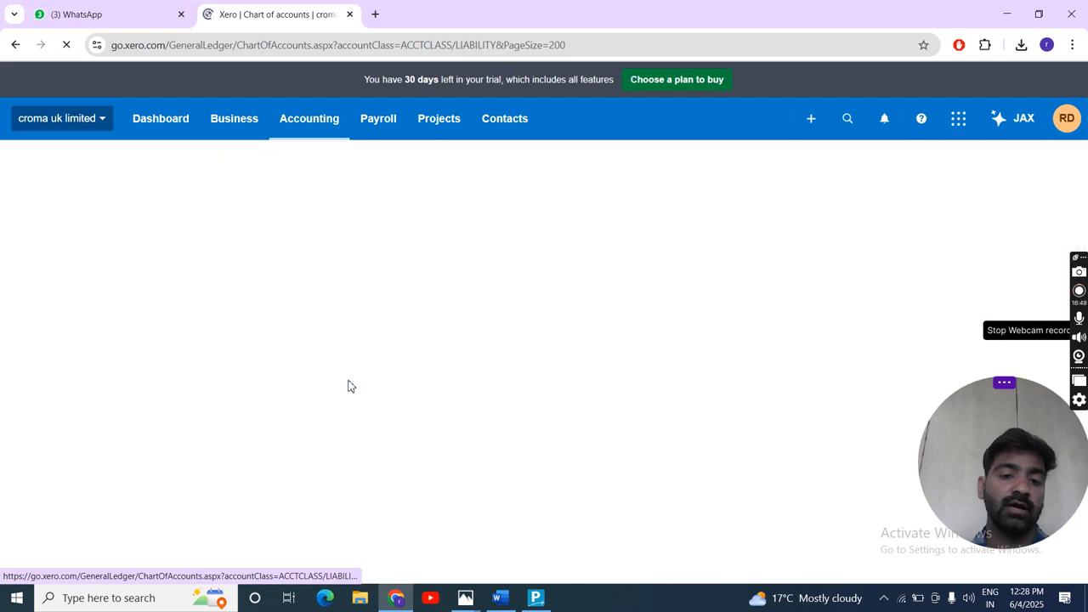
{"action": "scroll", "coordinate": [328, 547], "scroll_direction": "down", "scroll_amount": 4}
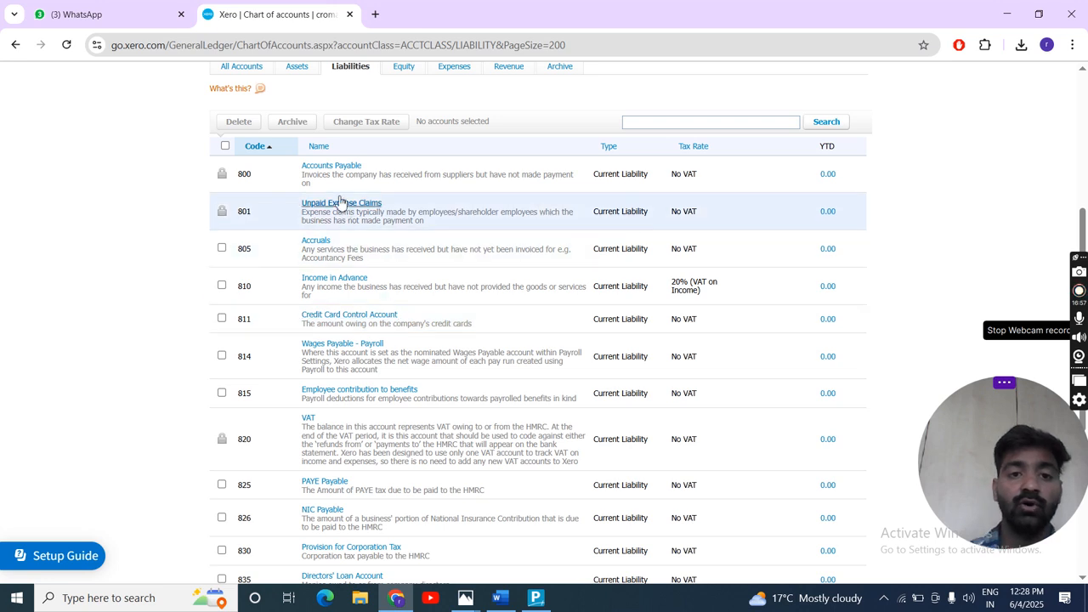
{"action": "scroll", "coordinate": [379, 183], "scroll_direction": "up", "scroll_amount": 3}
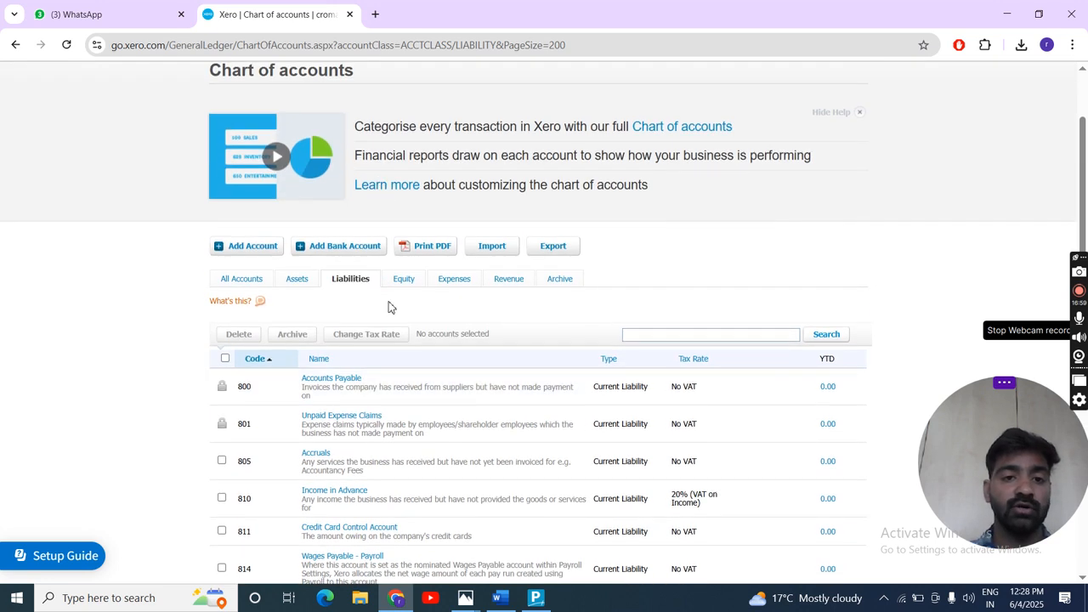
{"action": "left_click", "coordinate": [405, 283]}
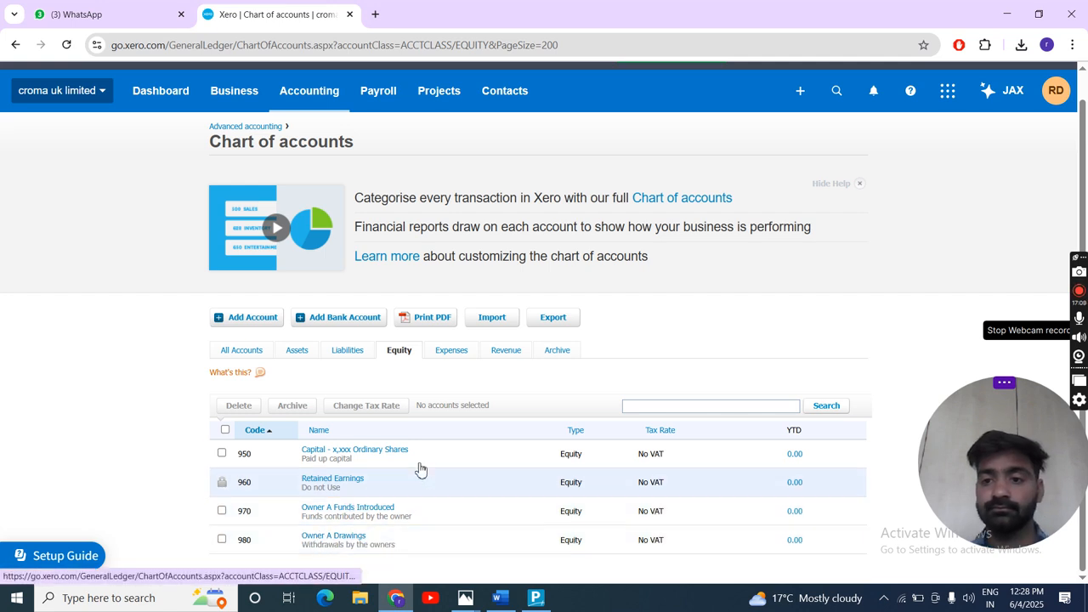
- Show only the expense accounts and examine the direct costs and overheads, from Cost of Goods Sold to Insurance
{"action": "left_click", "coordinate": [450, 354]}
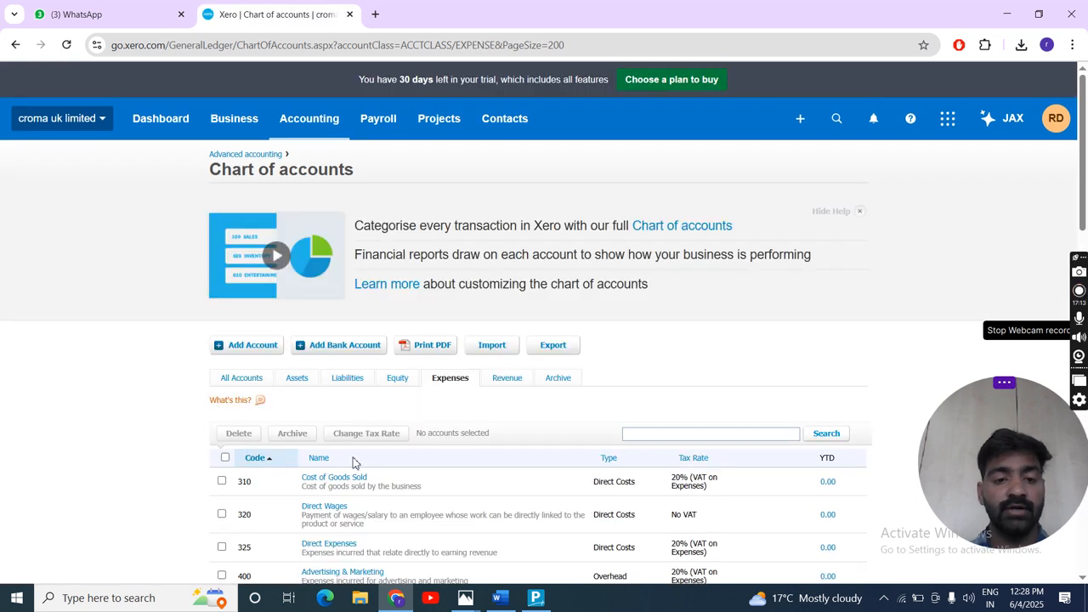
{"action": "scroll", "coordinate": [433, 489], "scroll_direction": "down", "scroll_amount": 3}
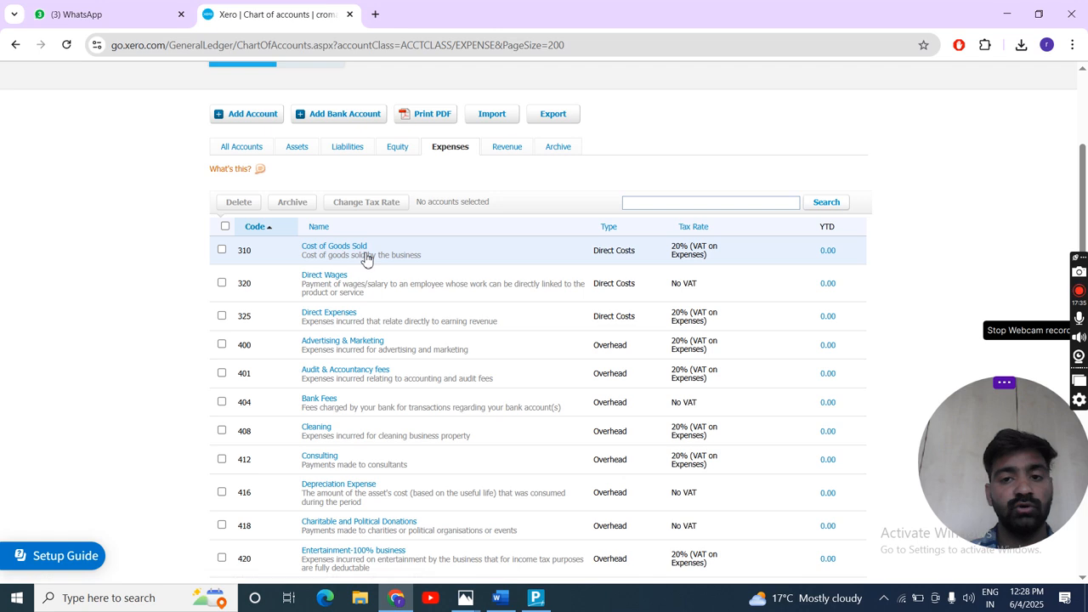
{"action": "scroll", "coordinate": [395, 361], "scroll_direction": "down", "scroll_amount": 2}
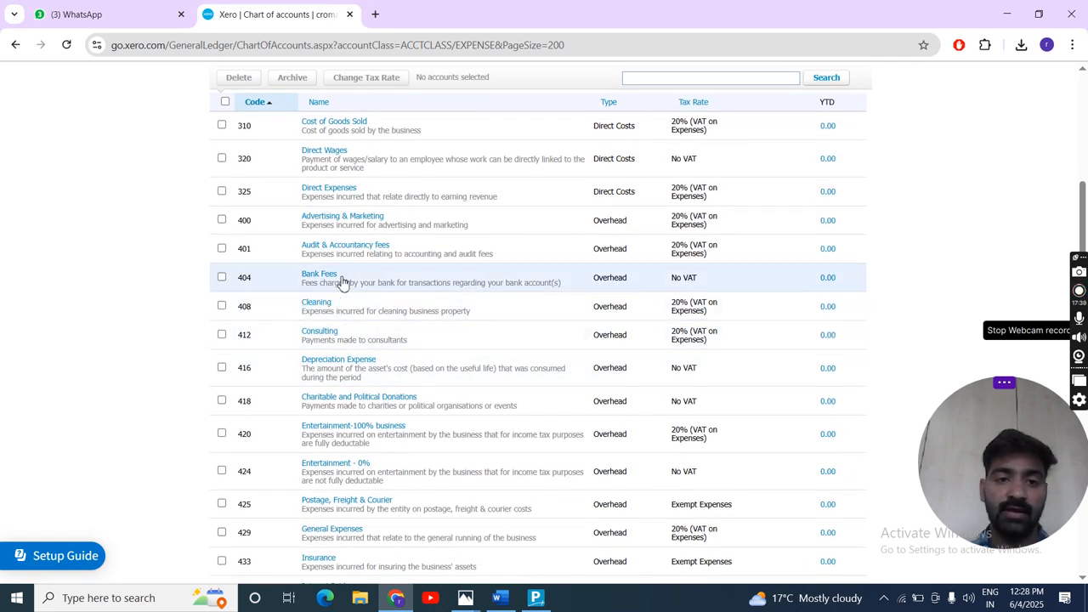
{"action": "scroll", "coordinate": [406, 289], "scroll_direction": "up", "scroll_amount": 2}
{"action": "scroll", "coordinate": [406, 289], "scroll_direction": "up", "scroll_amount": 2}
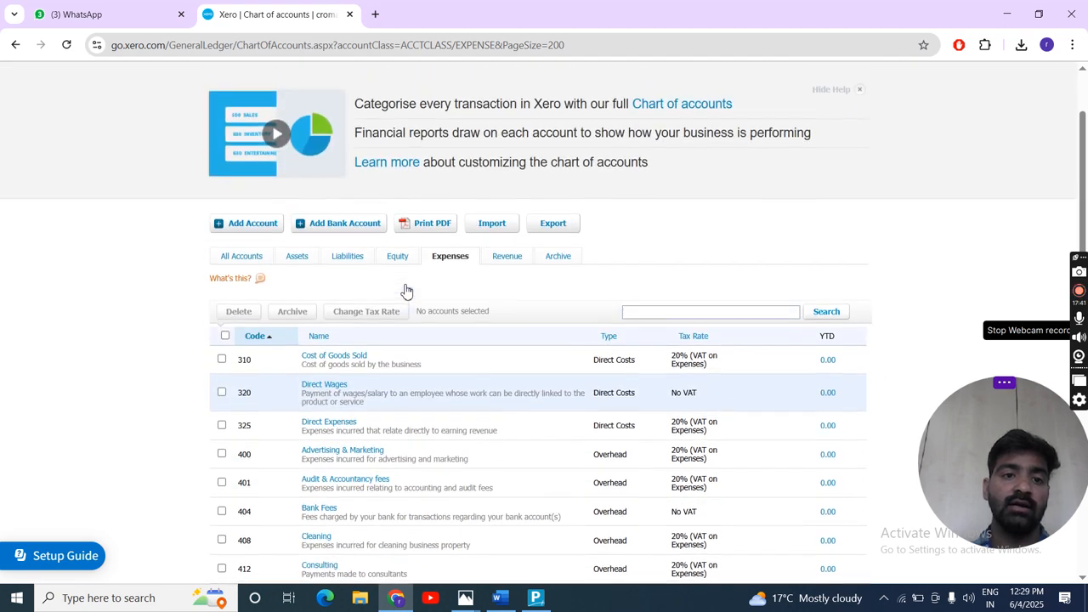
- Start adding a new account and set its account type to Expense
{"action": "left_click", "coordinate": [253, 228]}
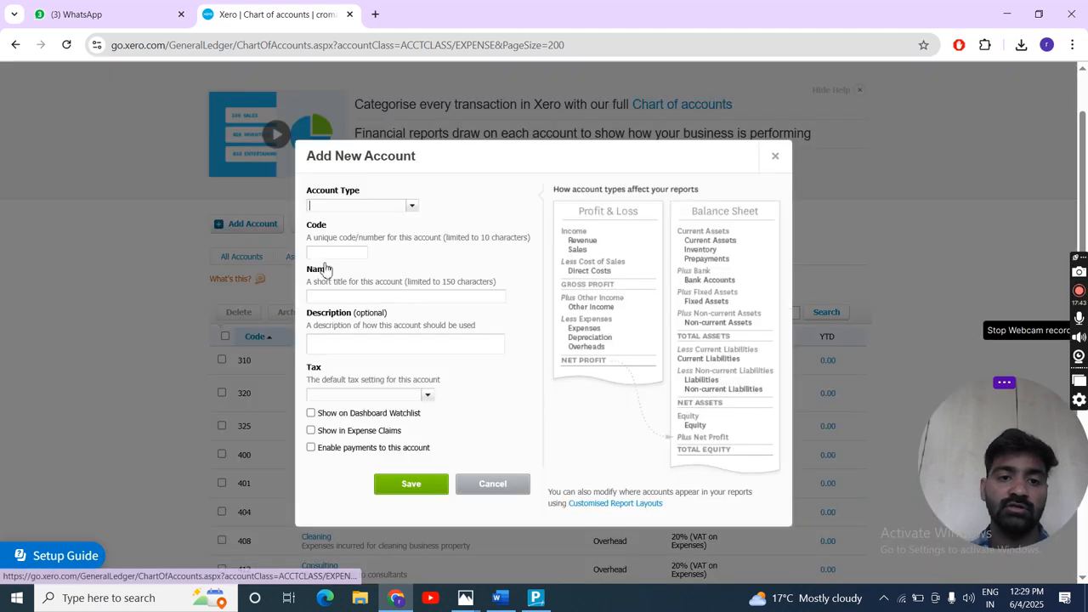
{"action": "left_click", "coordinate": [411, 208]}
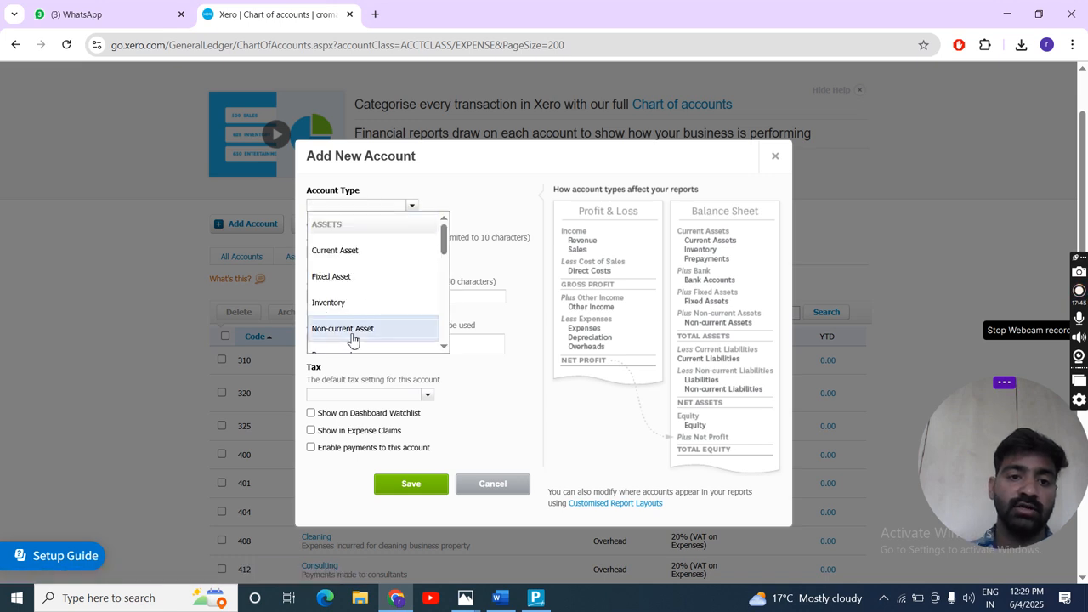
{"action": "scroll", "coordinate": [352, 336], "scroll_direction": "down", "scroll_amount": 3}
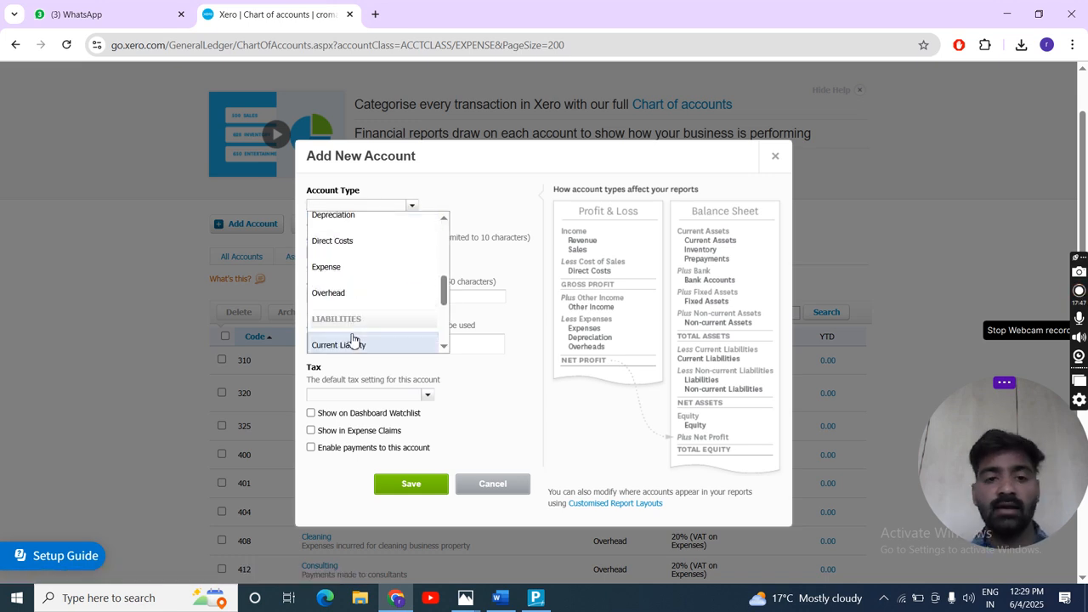
{"action": "scroll", "coordinate": [352, 340], "scroll_direction": "down", "scroll_amount": 2}
{"action": "left_click", "coordinate": [334, 243]}
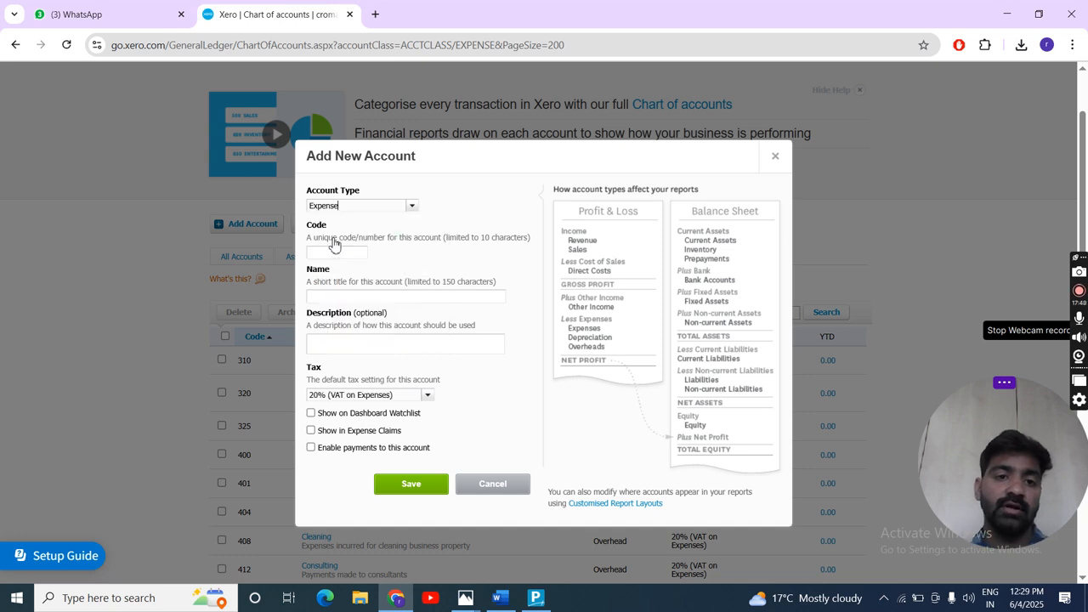
- Try 900 as the code for the new expense account
{"action": "left_click", "coordinate": [338, 253]}
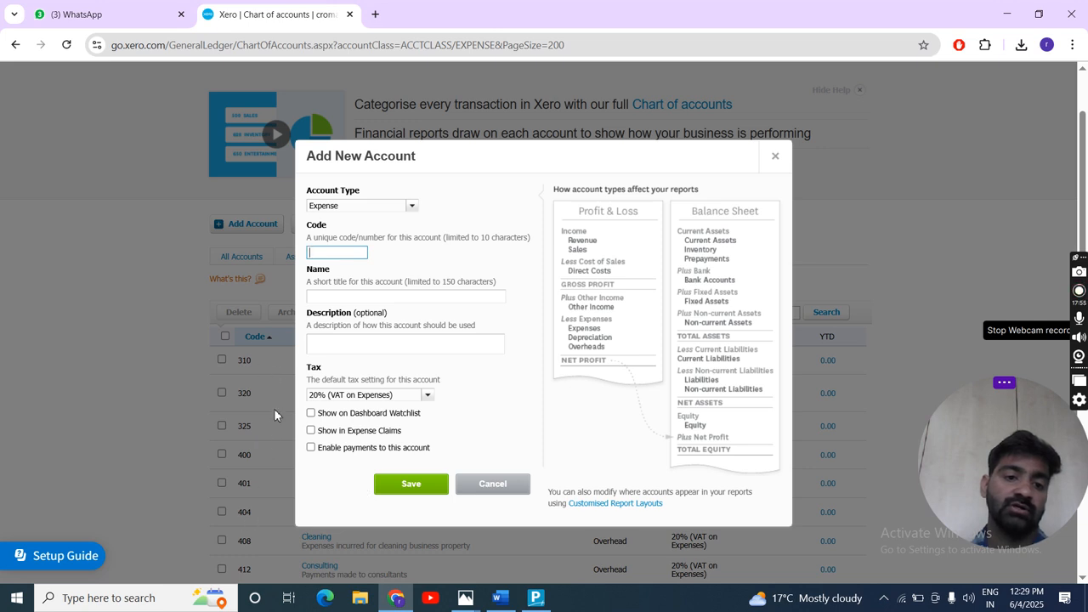
{"action": "scroll", "coordinate": [264, 515], "scroll_direction": "down", "scroll_amount": 15}
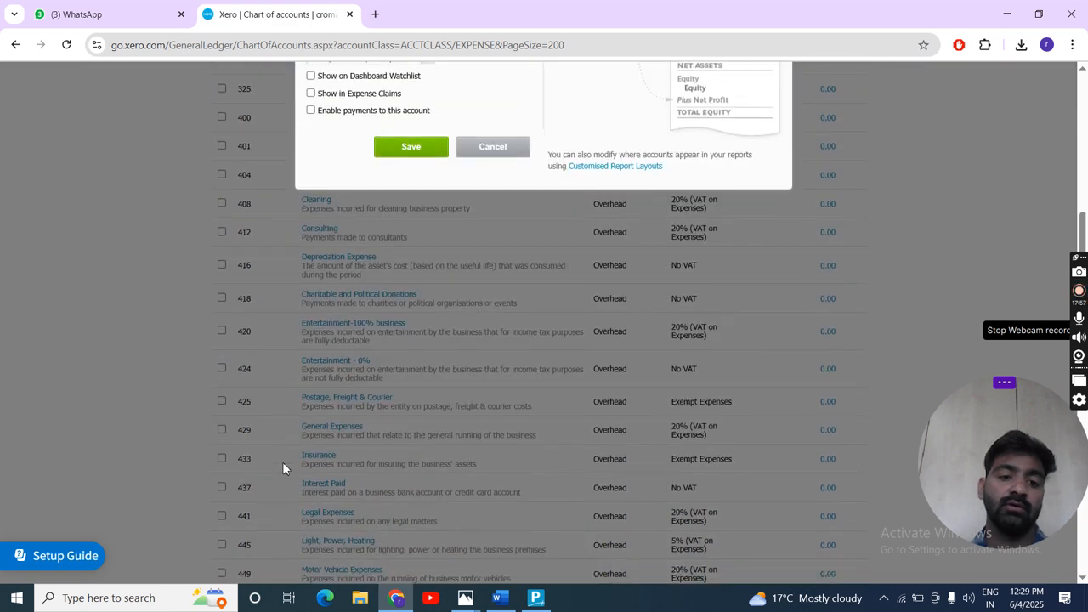
{"action": "scroll", "coordinate": [256, 495], "scroll_direction": "up", "scroll_amount": 15}
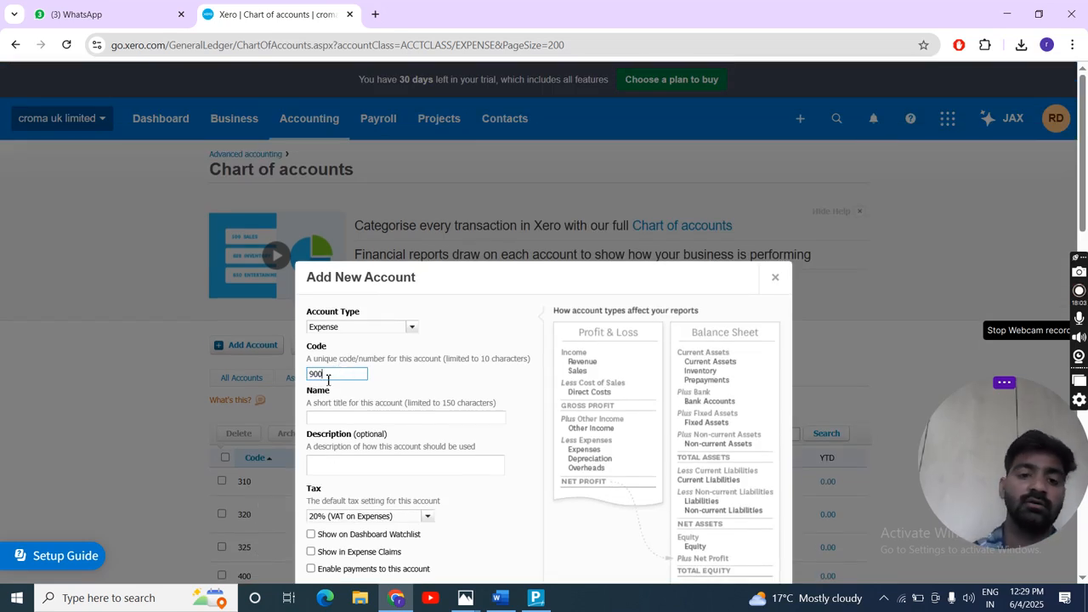
{"action": "left_click", "coordinate": [321, 419]}
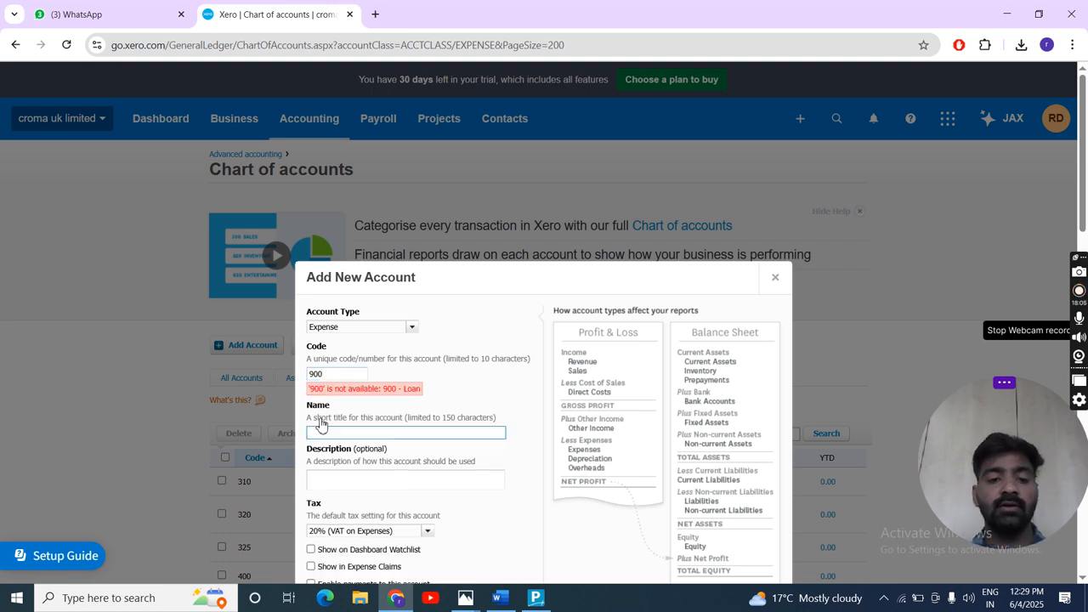
- Give the new expense account the code 2360 and the name OFFICE EXP
{"action": "left_click", "coordinate": [329, 373]}
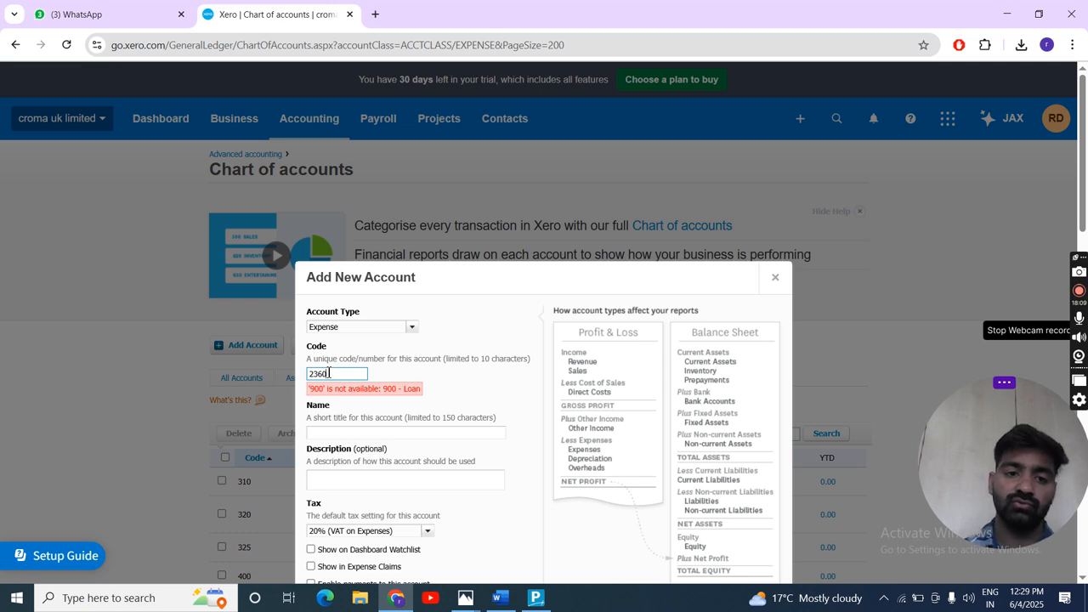
{"action": "type", "text": "2360"}
{"action": "left_click", "coordinate": [120, 382]}
{"action": "left_click", "coordinate": [325, 433]}
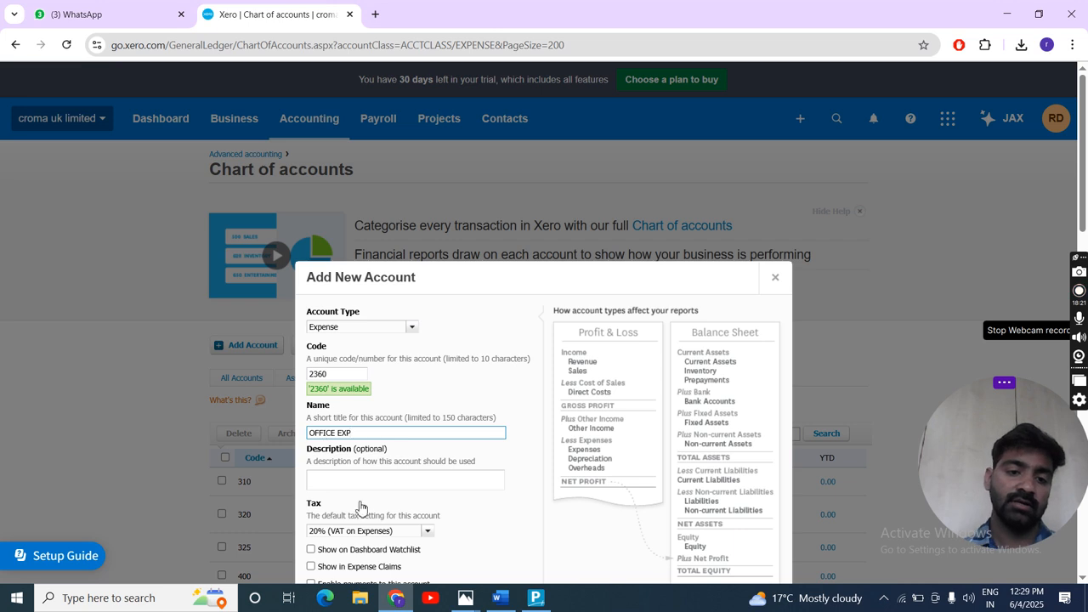
{"action": "left_click", "coordinate": [319, 480]}
- Set the OFFICE EXP account's default tax to 5% (VAT on Expenses) and save the account
{"action": "scroll", "coordinate": [320, 478], "scroll_direction": "down", "scroll_amount": 1}
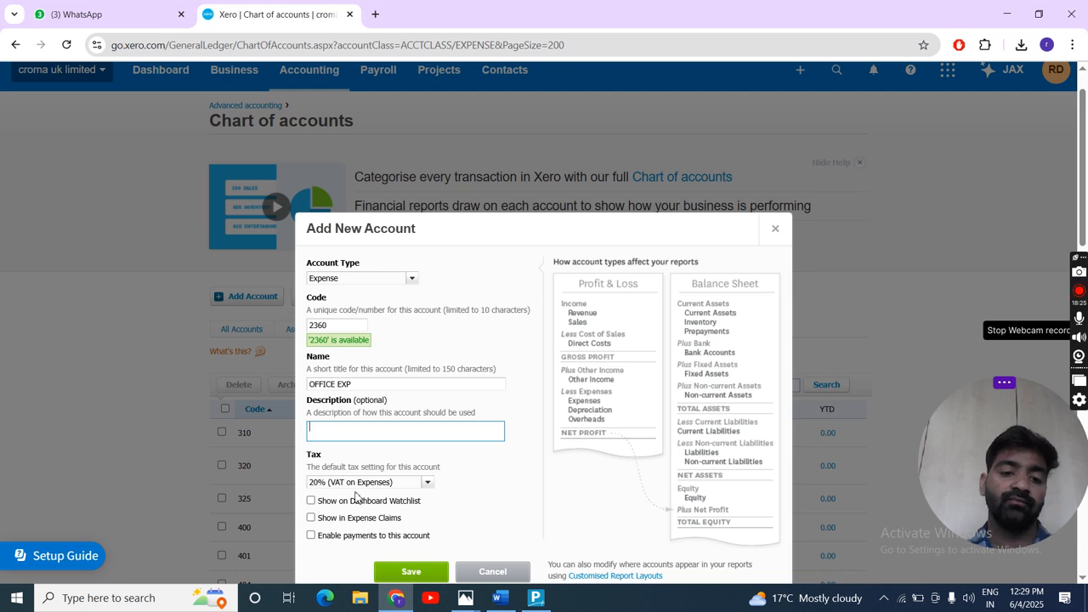
{"action": "scroll", "coordinate": [367, 496], "scroll_direction": "down", "scroll_amount": 1}
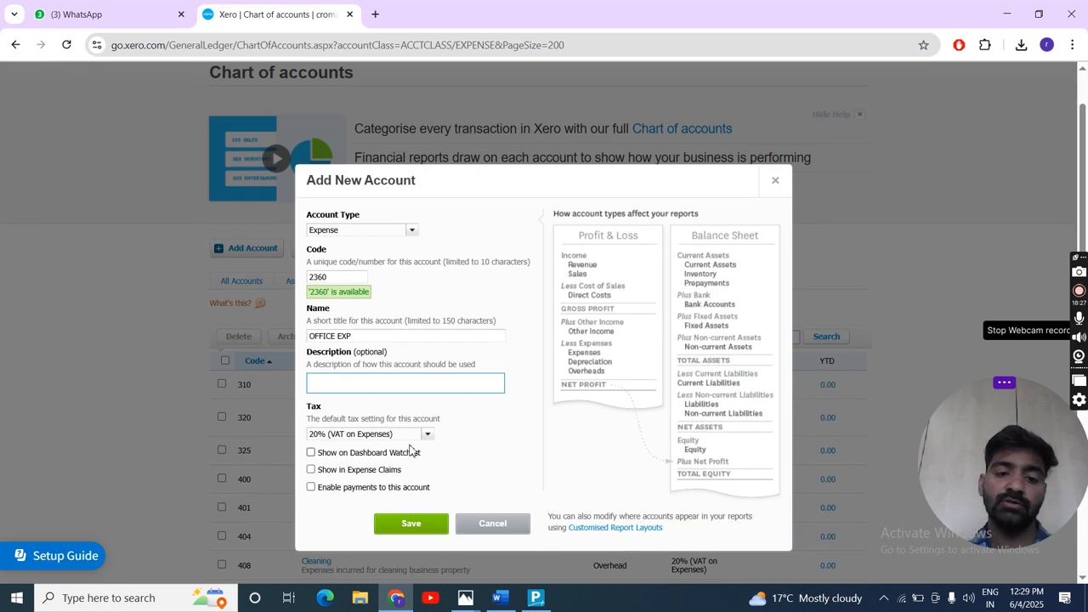
{"action": "left_click", "coordinate": [425, 435]}
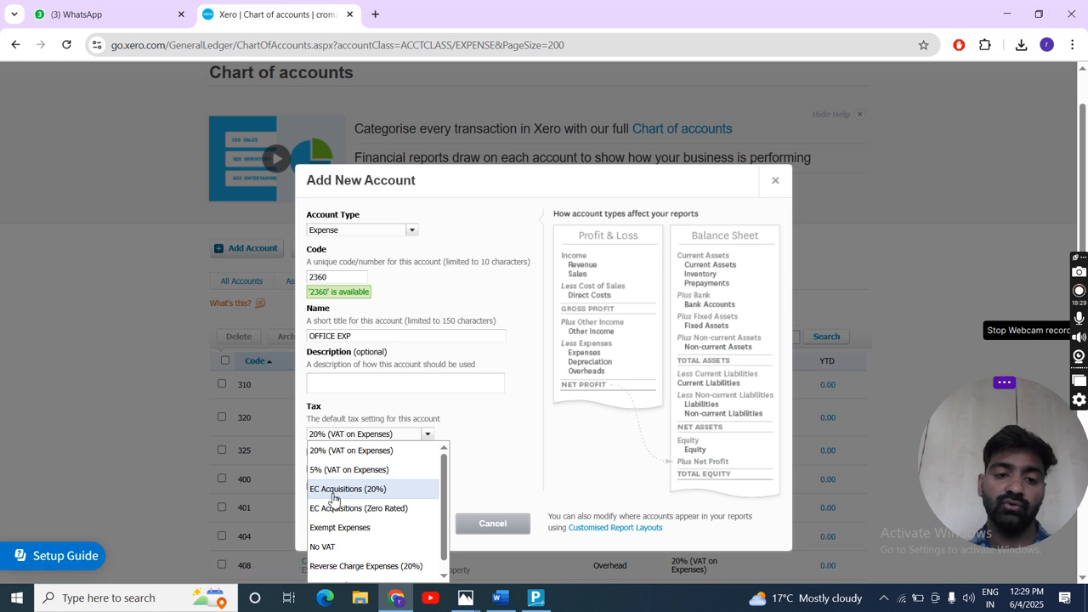
{"action": "left_click", "coordinate": [453, 433]}
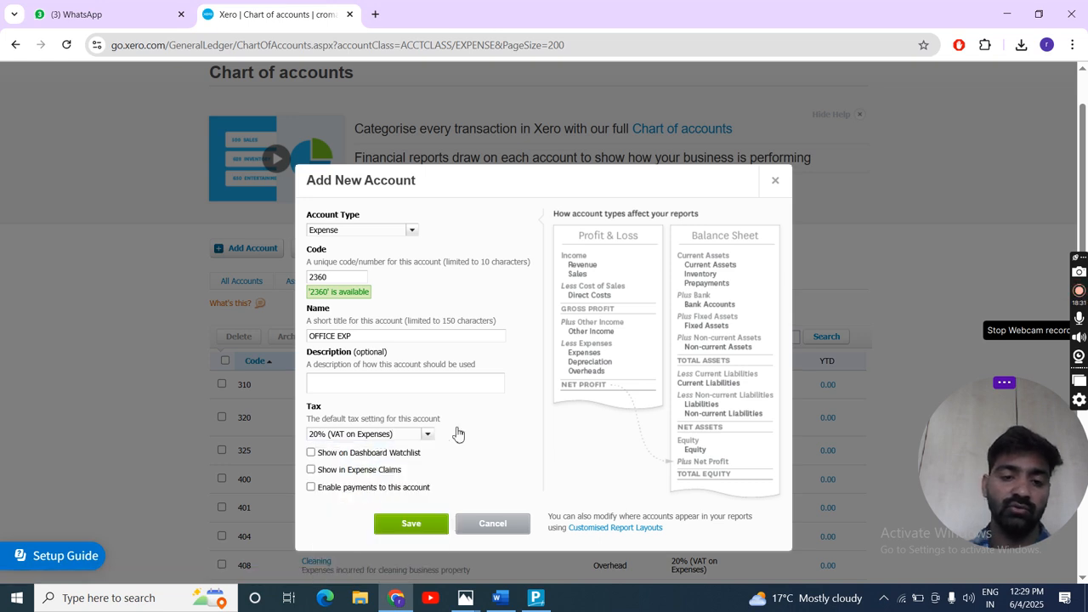
{"action": "left_click", "coordinate": [430, 435]}
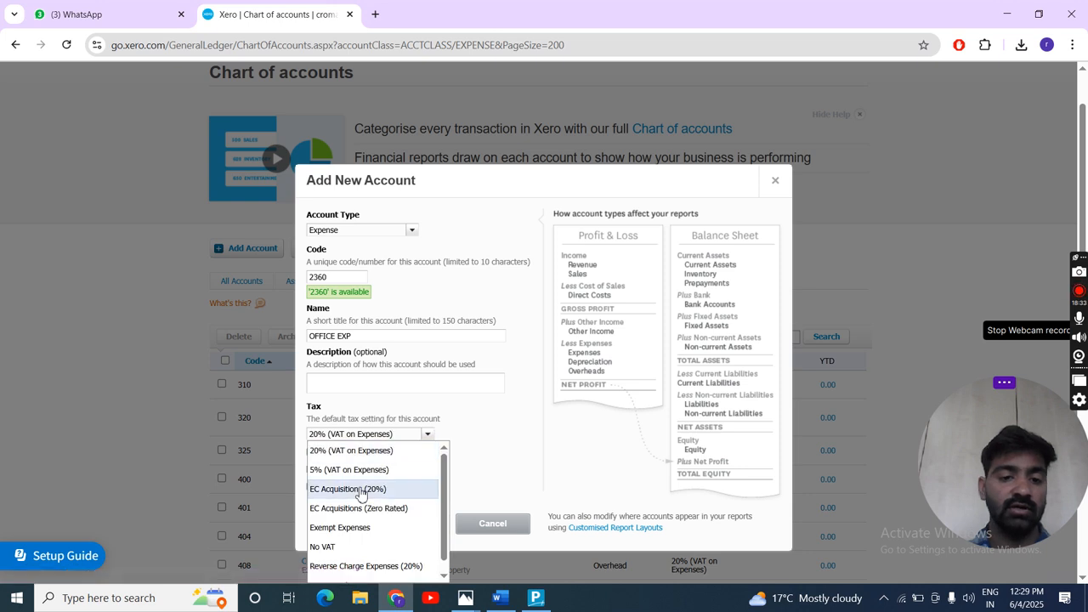
{"action": "scroll", "coordinate": [361, 491], "scroll_direction": "down", "scroll_amount": 1}
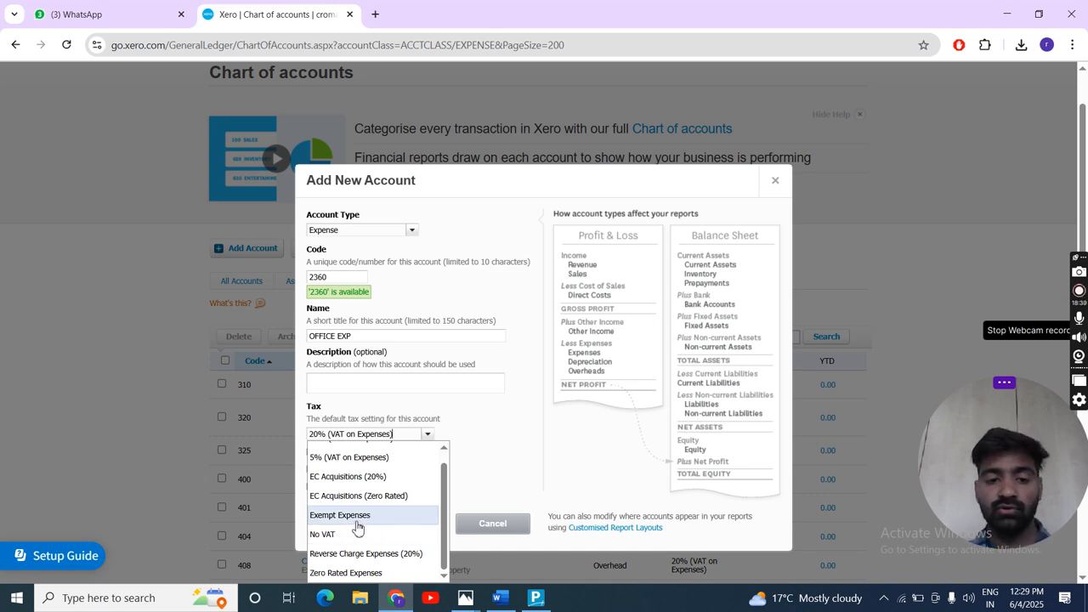
{"action": "scroll", "coordinate": [356, 466], "scroll_direction": "up", "scroll_amount": 1}
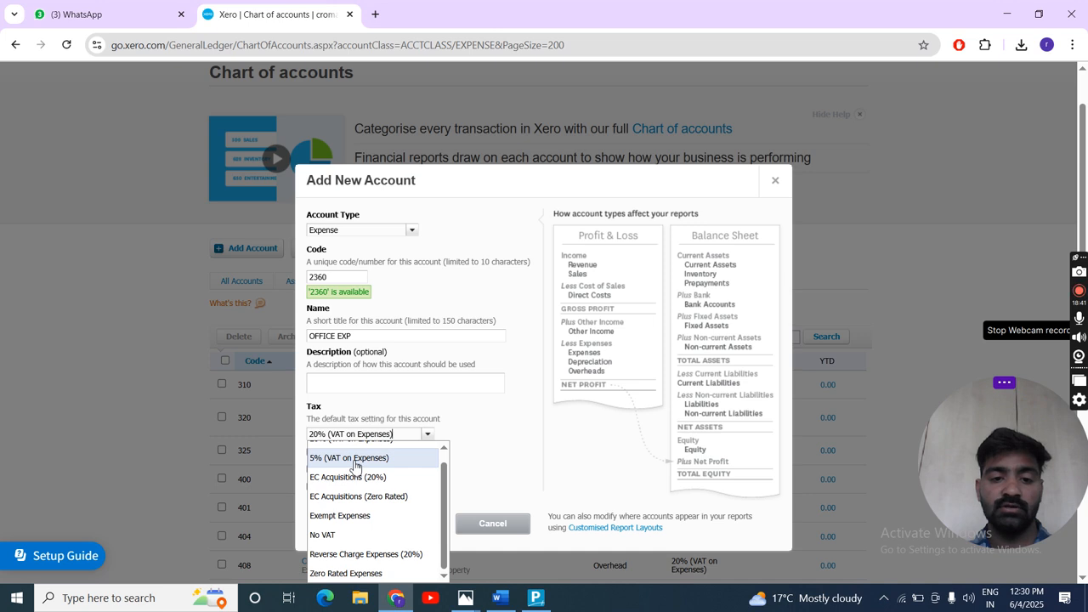
{"action": "left_click", "coordinate": [355, 459]}
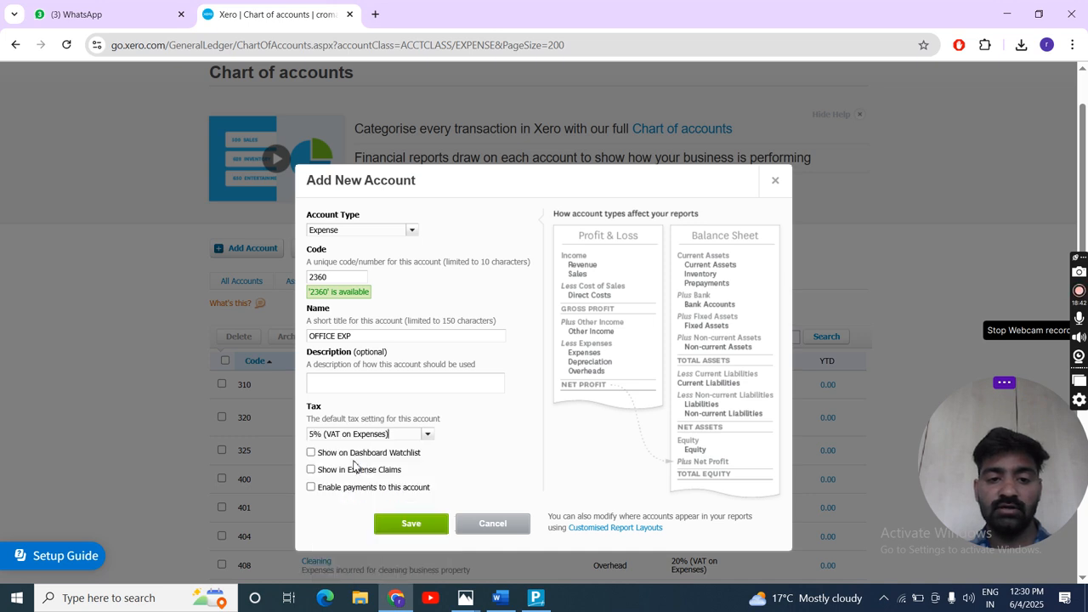
{"action": "left_click", "coordinate": [427, 435]}
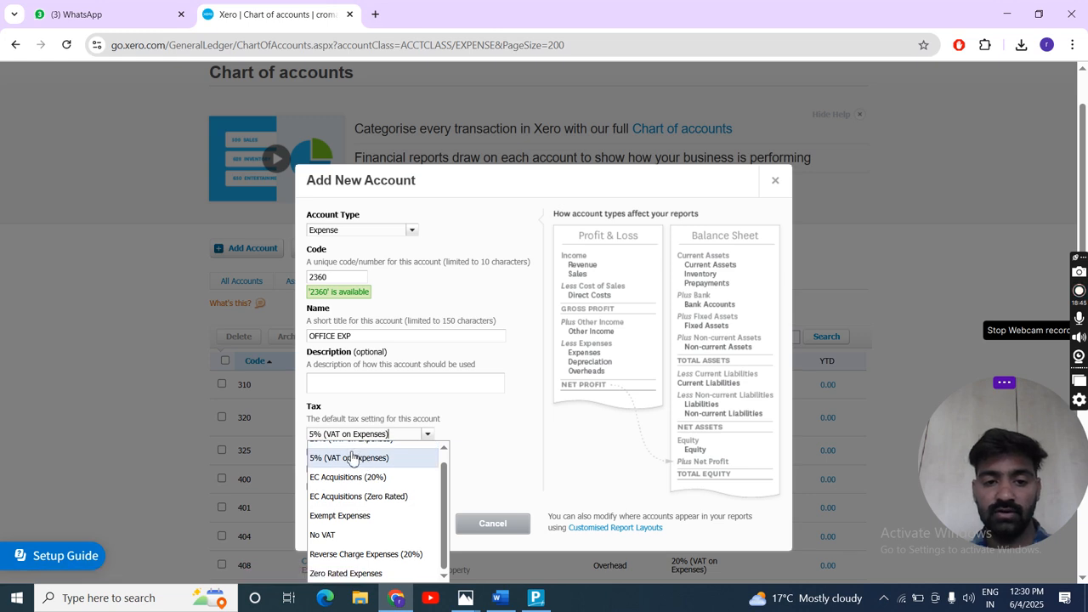
{"action": "scroll", "coordinate": [382, 472], "scroll_direction": "up", "scroll_amount": 1}
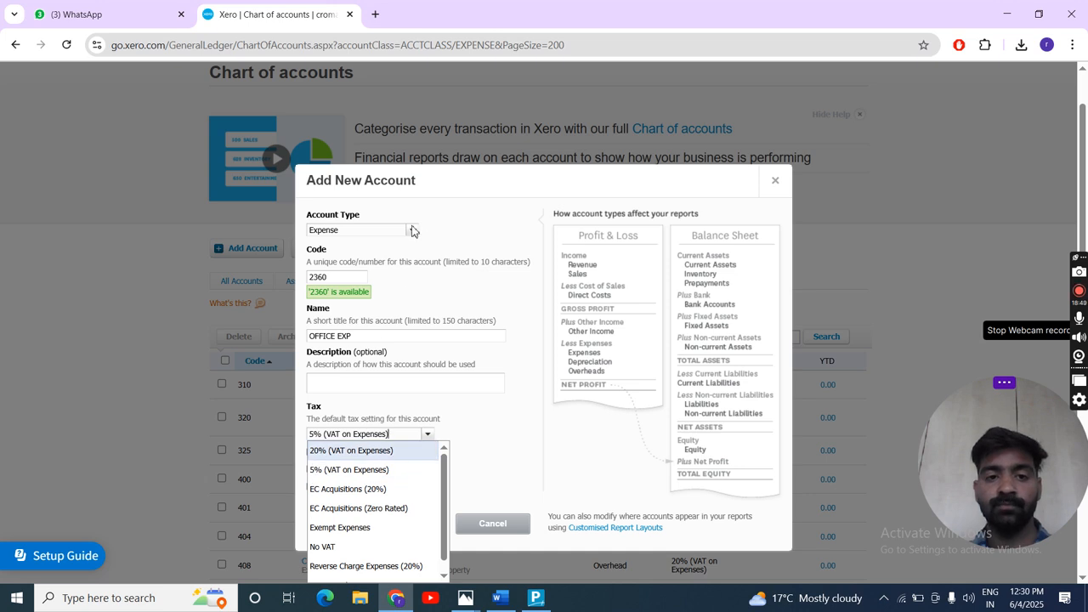
{"action": "left_click", "coordinate": [478, 412]}
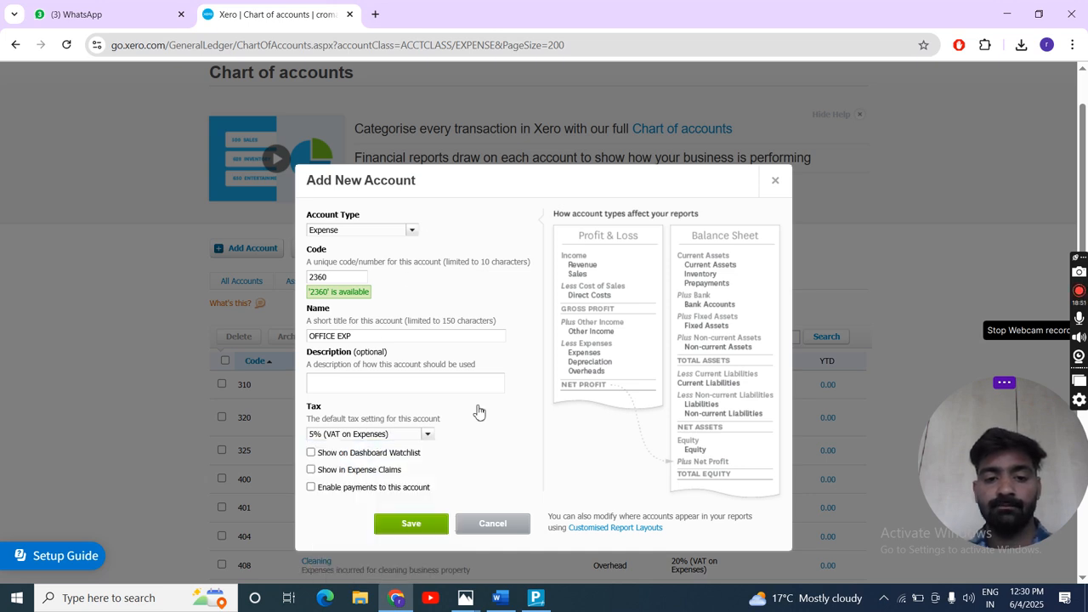
{"action": "left_click", "coordinate": [411, 526]}
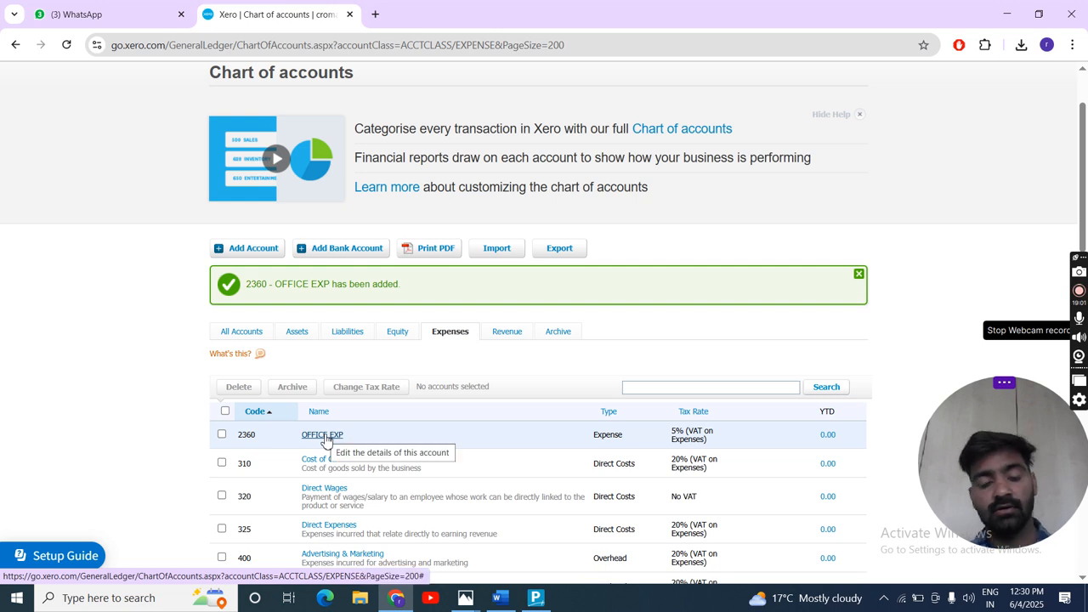
- Show only the revenue accounts and examine the entries from Sales to Interest Income
{"action": "left_click", "coordinate": [508, 333]}
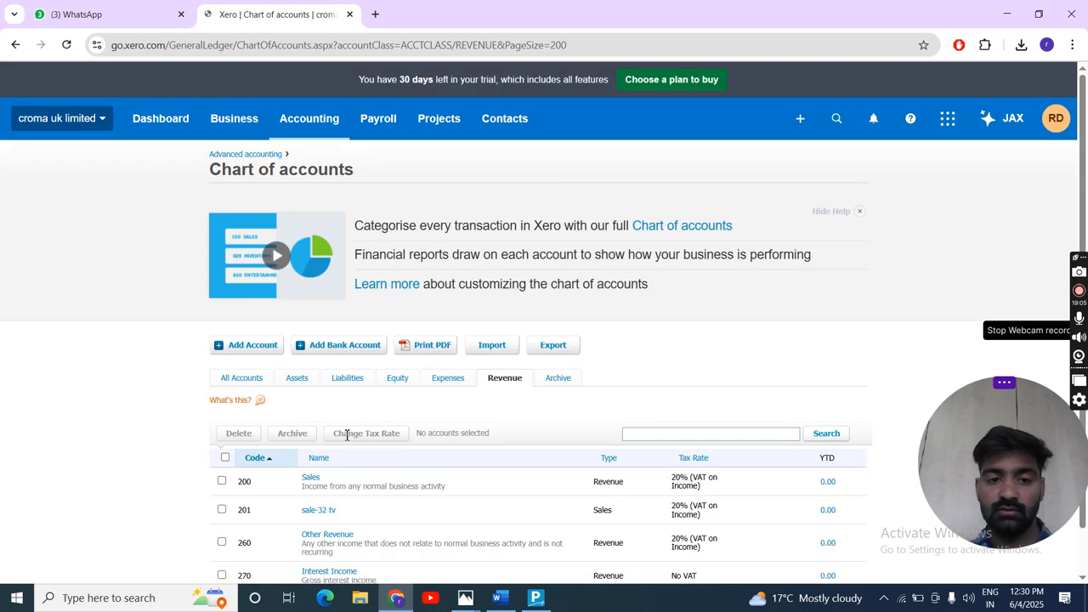
{"action": "scroll", "coordinate": [323, 525], "scroll_direction": "down", "scroll_amount": 1}
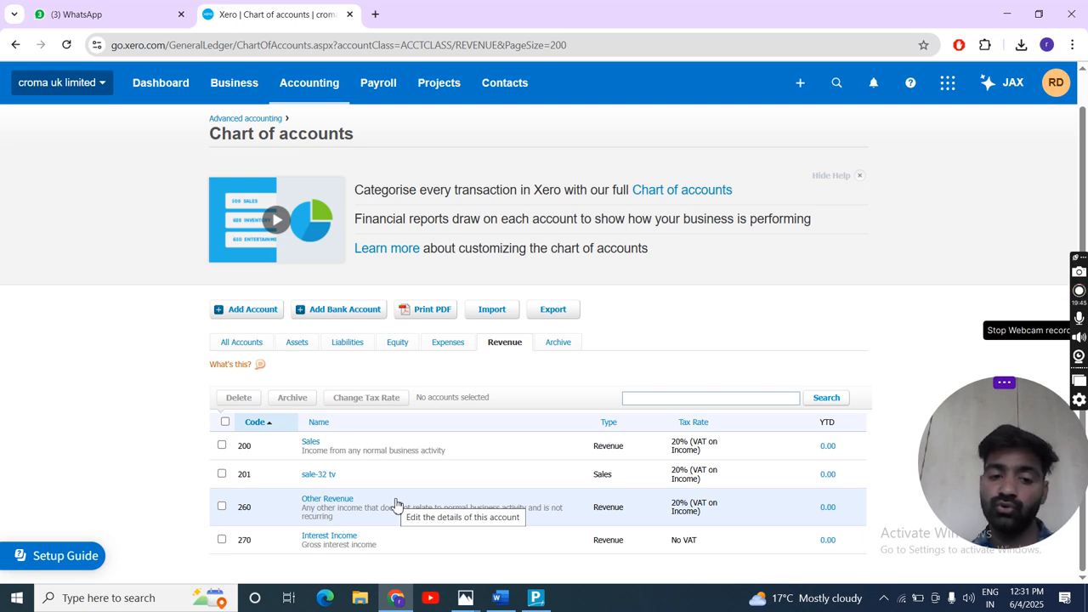
- Switch to TallyPrime, start creating a ledger named DSDD and bring up the groups it can be placed under
{"action": "key", "text": "alt+Tab"}
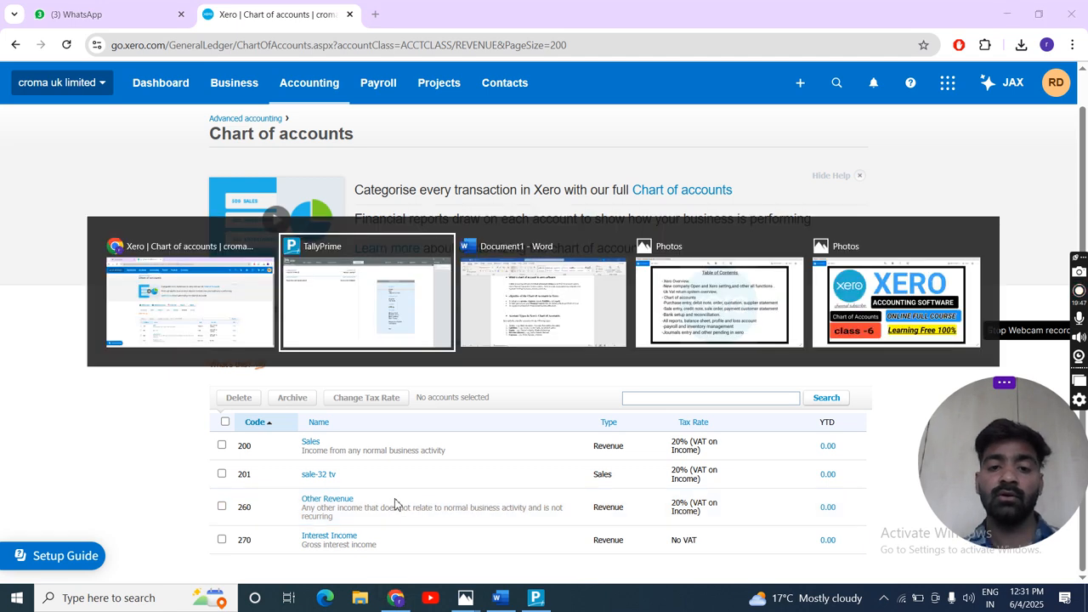
{"action": "key", "text": "Return"}
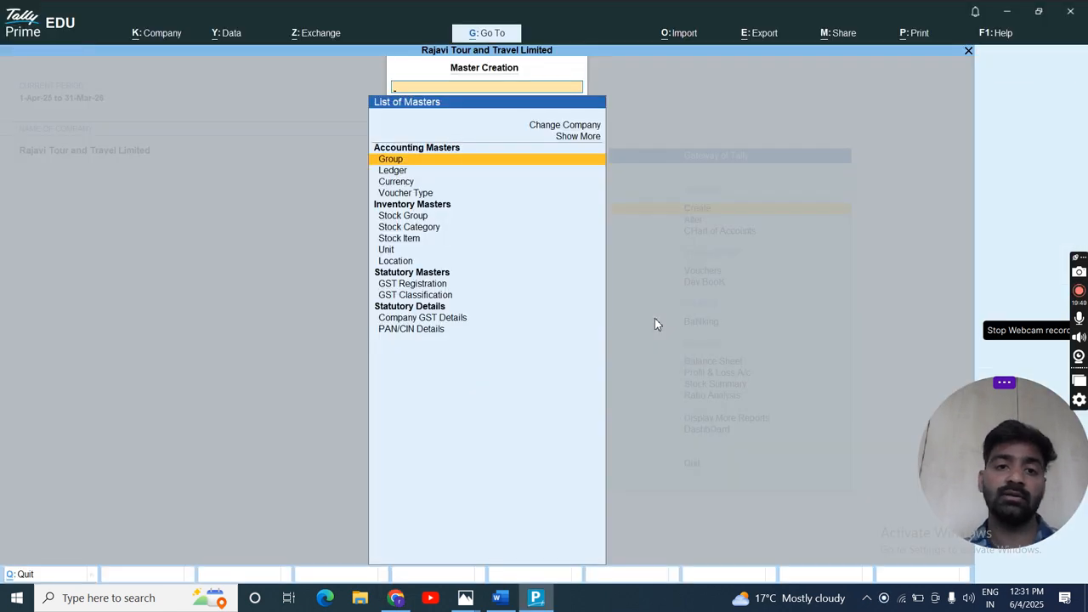
{"action": "key", "text": "Down"}
{"action": "key", "text": "Return"}
{"action": "type", "text": "D"}
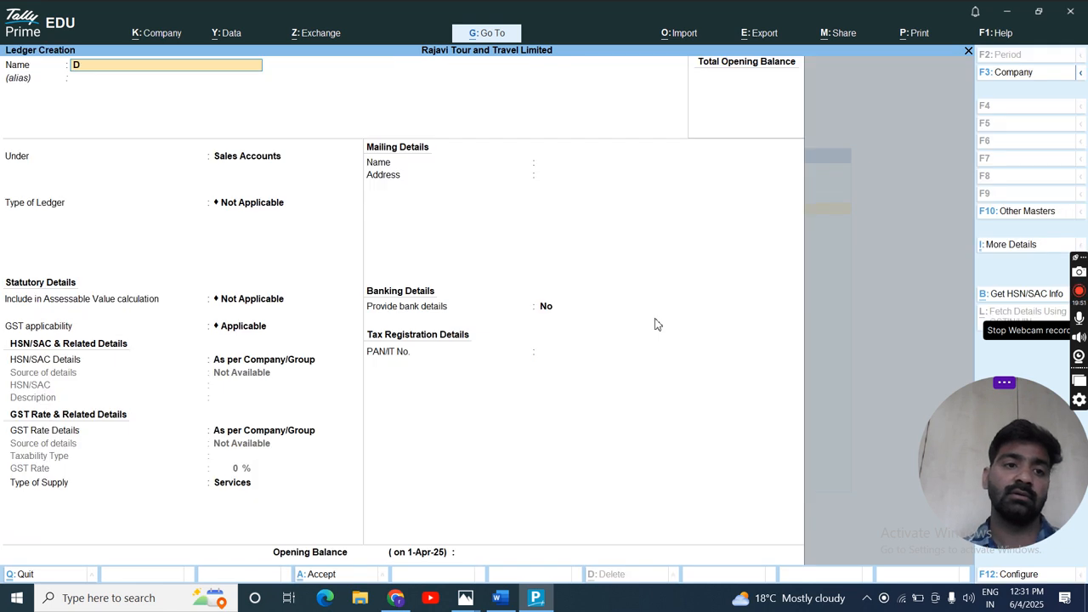
{"action": "type", "text": "SDD"}
{"action": "key", "text": "Return"}
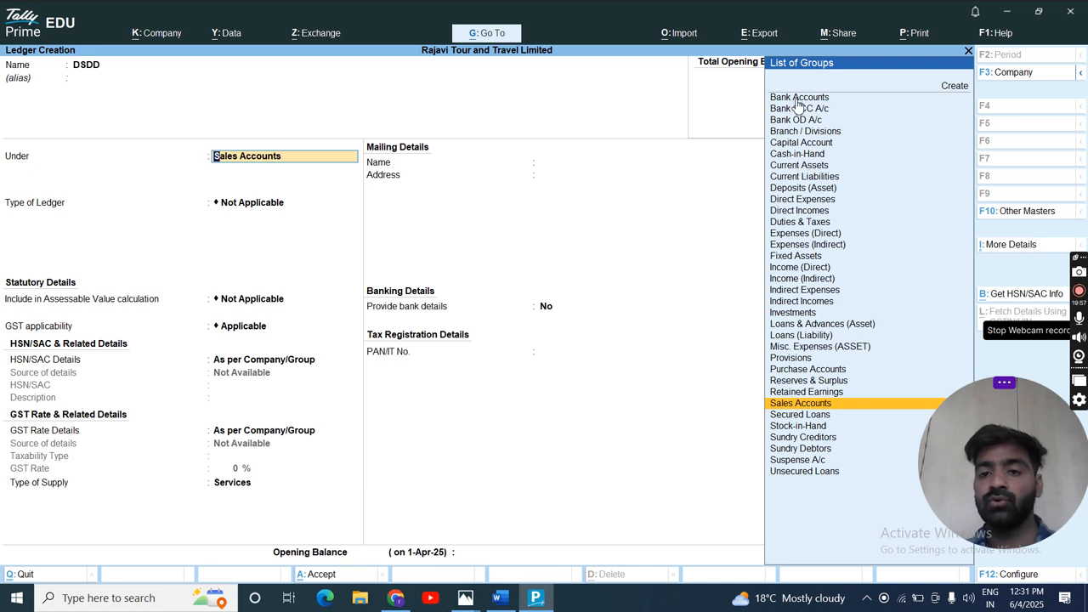
- Compare the revenue accounts in Xero with the ledger groups in TallyPrime
{"action": "key", "text": "alt+Tab"}
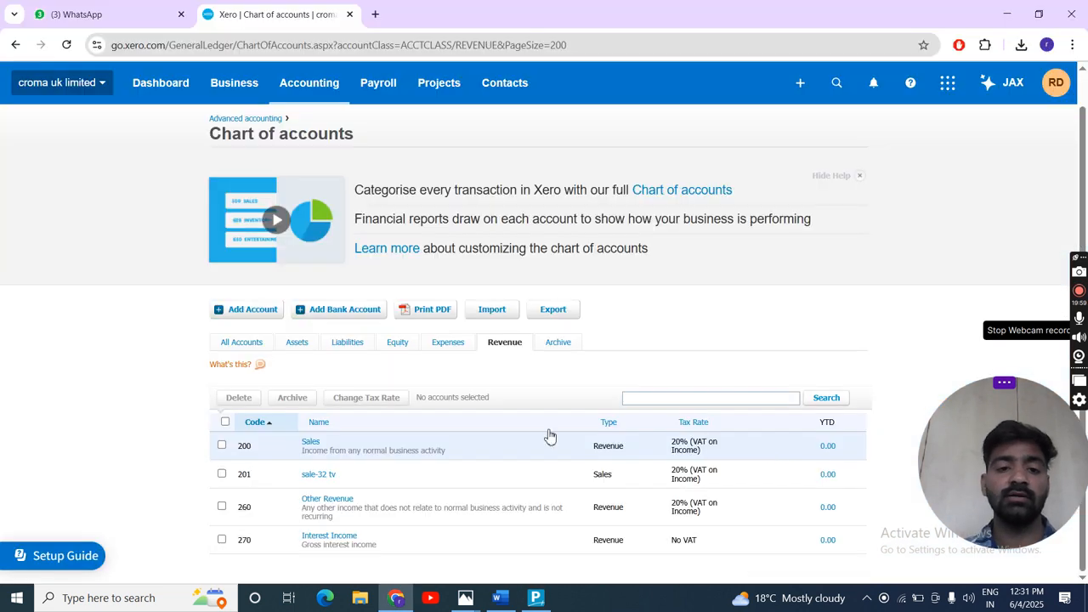
{"action": "key", "text": "alt+Tab"}
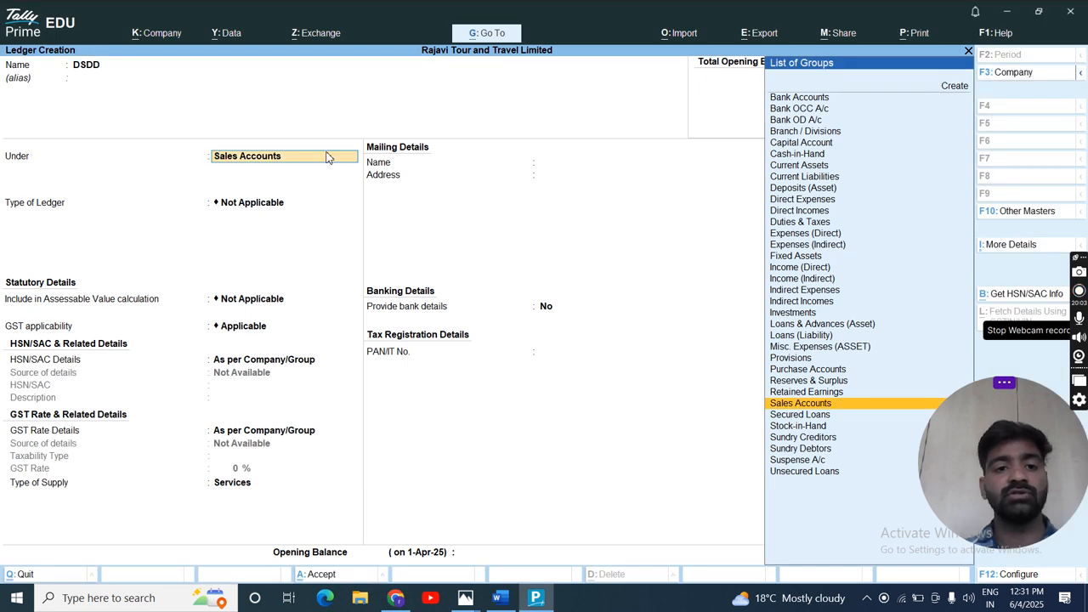
{"action": "key", "text": "alt"}
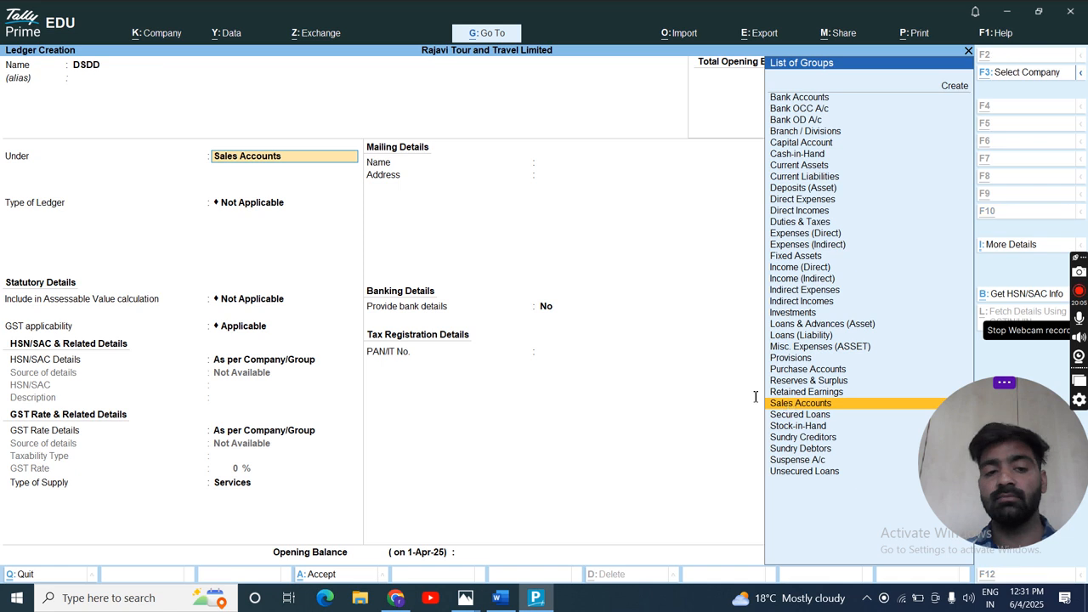
- Switch to Xero, start adding another account and examine the available account types from the assets downwards
{"action": "key", "text": "alt+Tab"}
{"action": "left_click", "coordinate": [258, 309]}
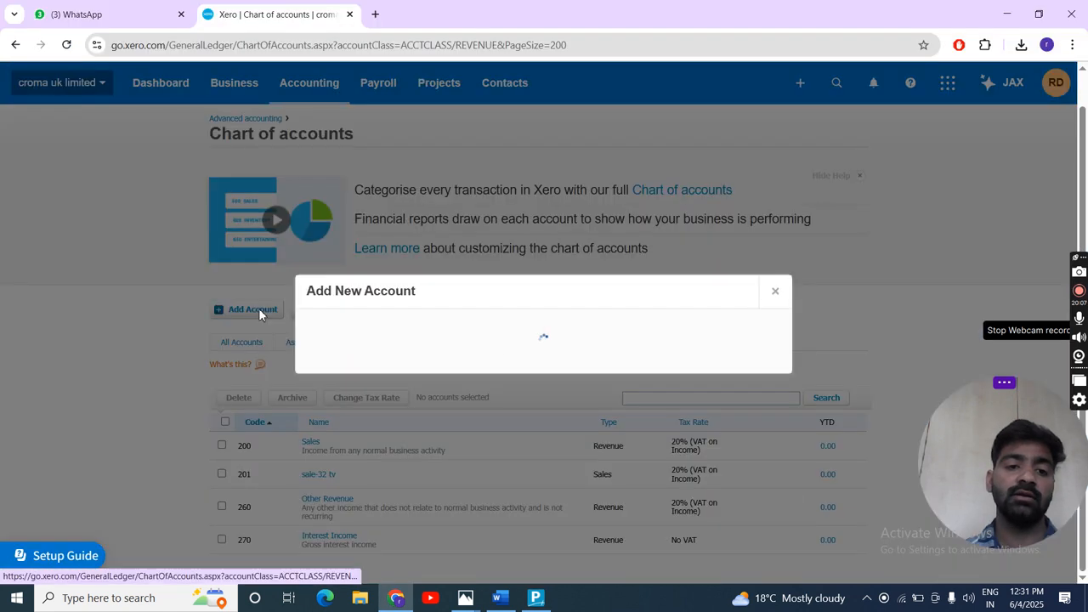
{"action": "left_click", "coordinate": [408, 207]}
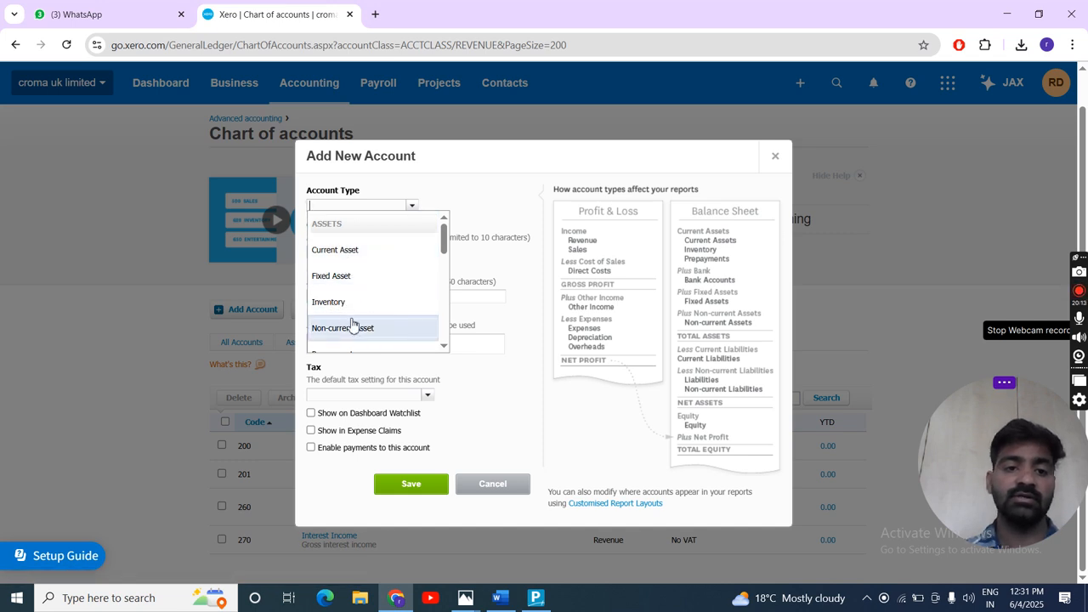
{"action": "scroll", "coordinate": [354, 323], "scroll_direction": "down", "scroll_amount": 1}
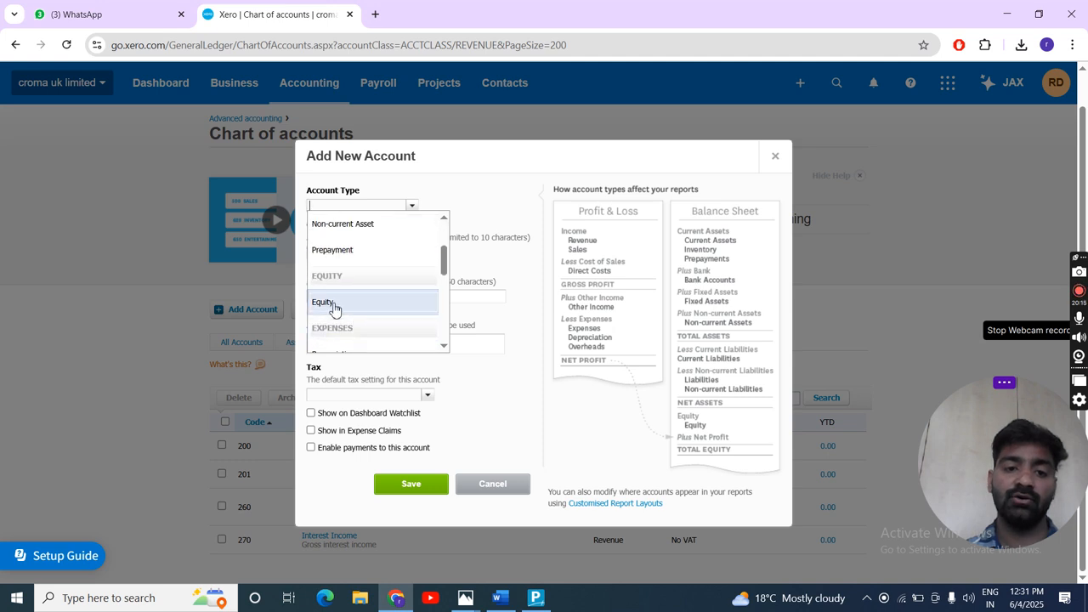
{"action": "scroll", "coordinate": [333, 308], "scroll_direction": "down", "scroll_amount": 2}
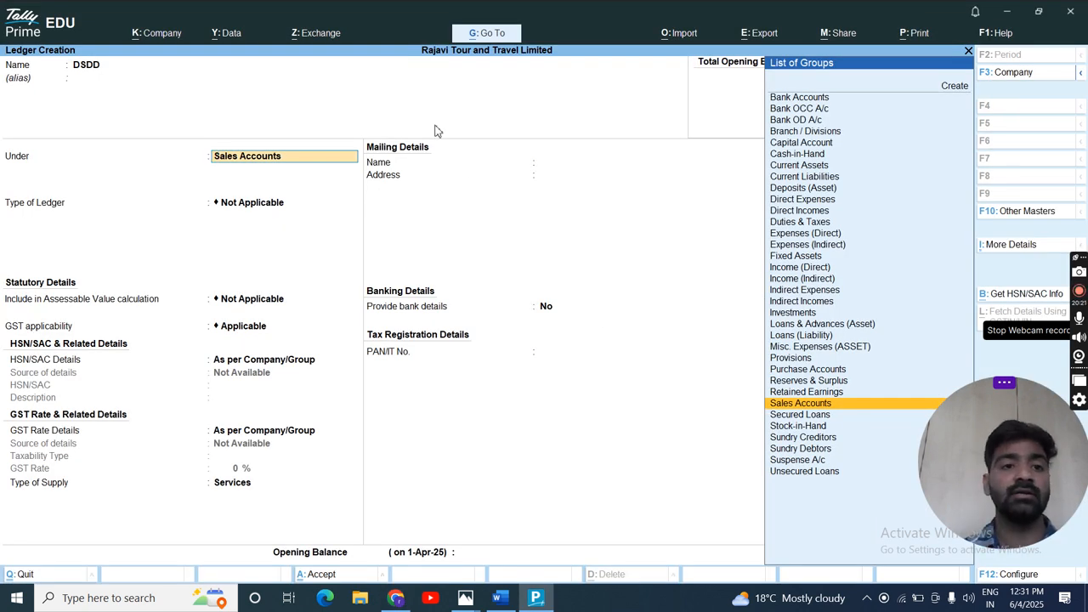
- Switch to TallyPrime and browse the ledger groups from Stock-in-Hand up to Expenses (Indirect) for the DSDD ledger
{"action": "left_click", "coordinate": [224, 110]}
{"action": "left_click", "coordinate": [261, 162]}
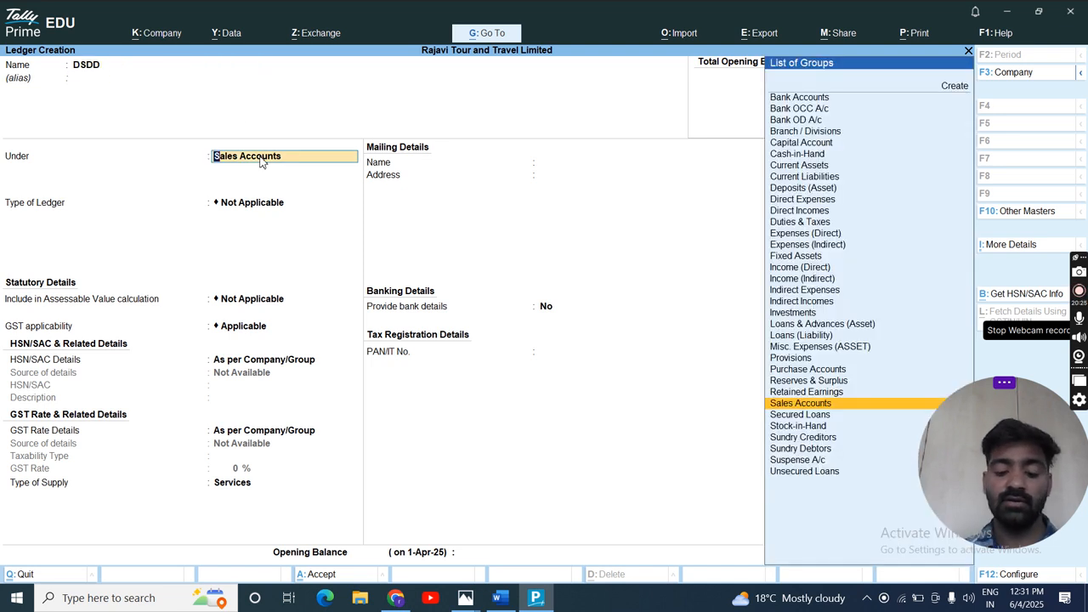
{"action": "key", "text": "Down"}
{"action": "key", "text": "Down"}
{"action": "key", "text": "Down"}
{"action": "key", "text": "Down"}
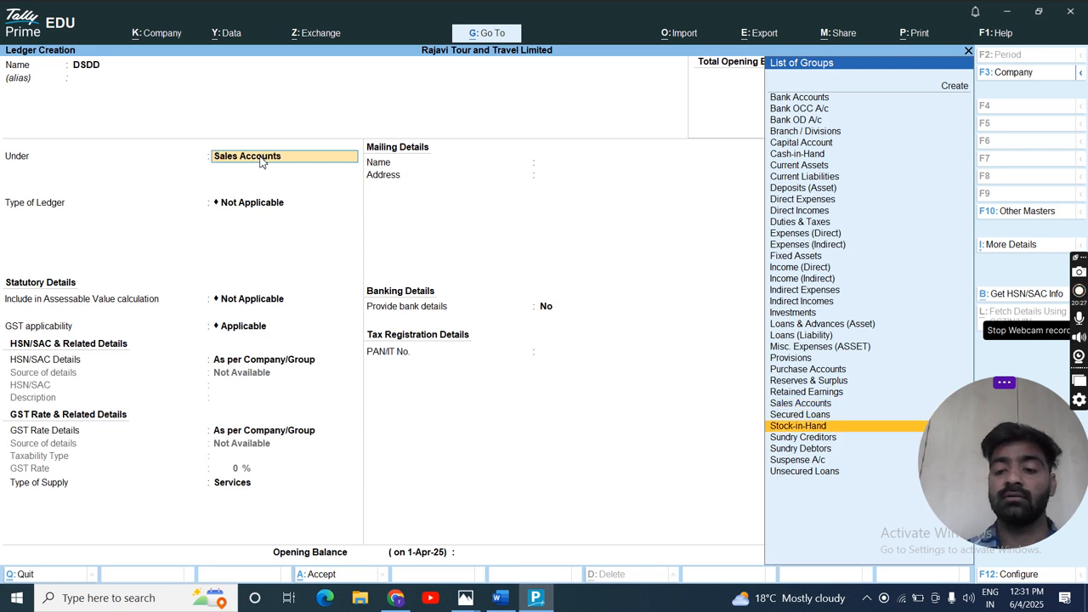
{"action": "key", "text": "Up"}
{"action": "key", "text": "Up"}
{"action": "key", "text": "Up"}
{"action": "key", "text": "Up"}
{"action": "key", "text": "Up"}
{"action": "key", "text": "Up"}
{"action": "key", "text": "Up"}
{"action": "key", "text": "Up"}
{"action": "key", "text": "Up"}
{"action": "key", "text": "Up"}
{"action": "key", "text": "Up"}
{"action": "key", "text": "Up"}
{"action": "key", "text": "Up"}
{"action": "key", "text": "Up"}
{"action": "key", "text": "Up"}
{"action": "key", "text": "Up"}
{"action": "key", "text": "Up"}
{"action": "key", "text": "Up"}
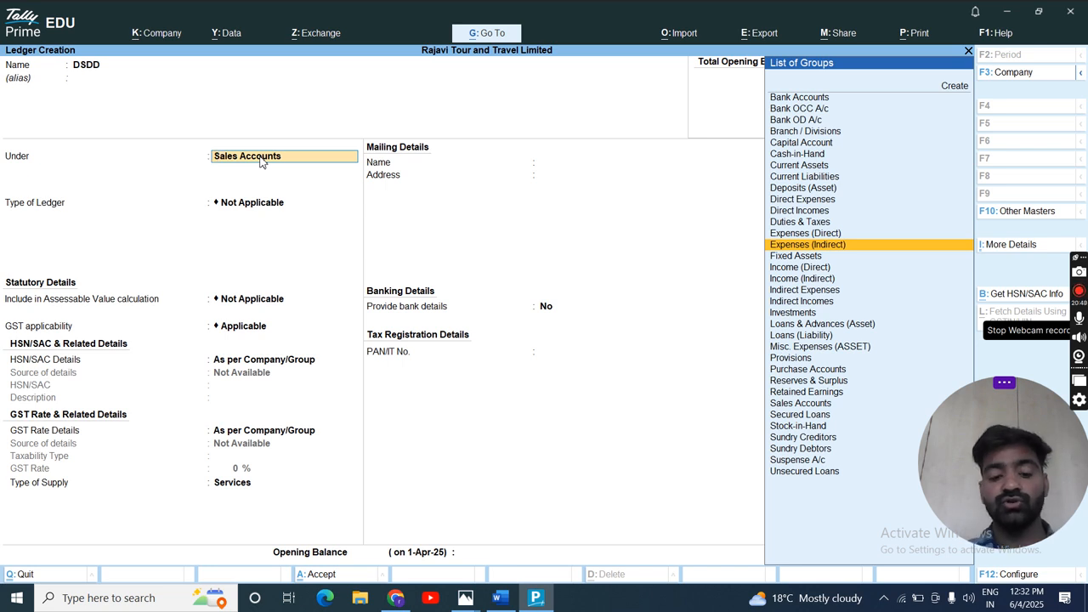
- Switch to Xero, choose Expense as the new account's type and compare it with the expense groups in TallyPrime
{"action": "key", "text": "alt+Tab"}
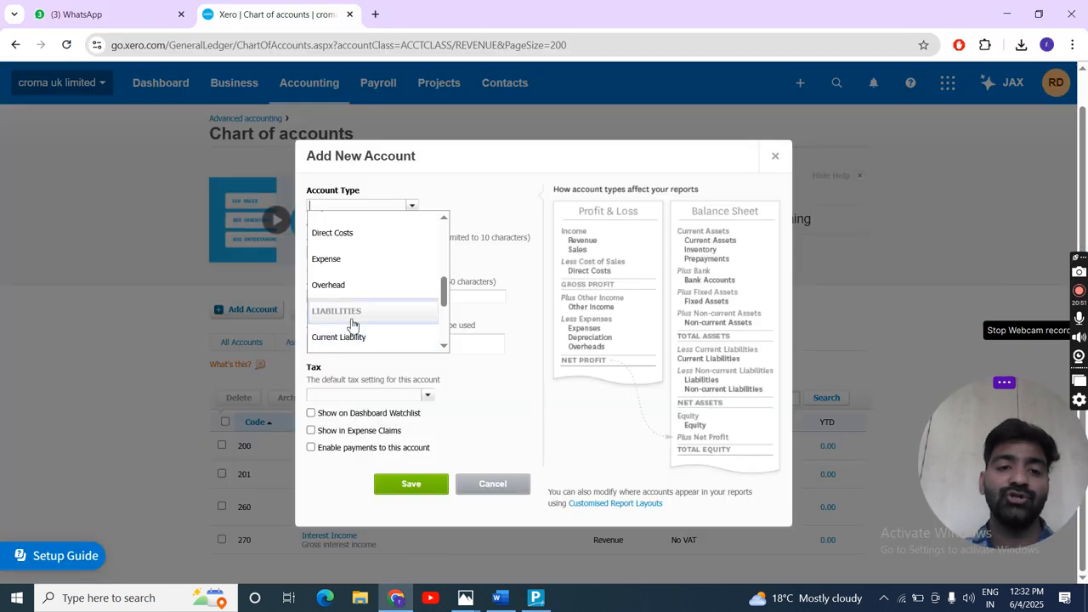
{"action": "left_click", "coordinate": [350, 269]}
{"action": "left_click", "coordinate": [349, 256]}
{"action": "key", "text": "alt+Tab"}
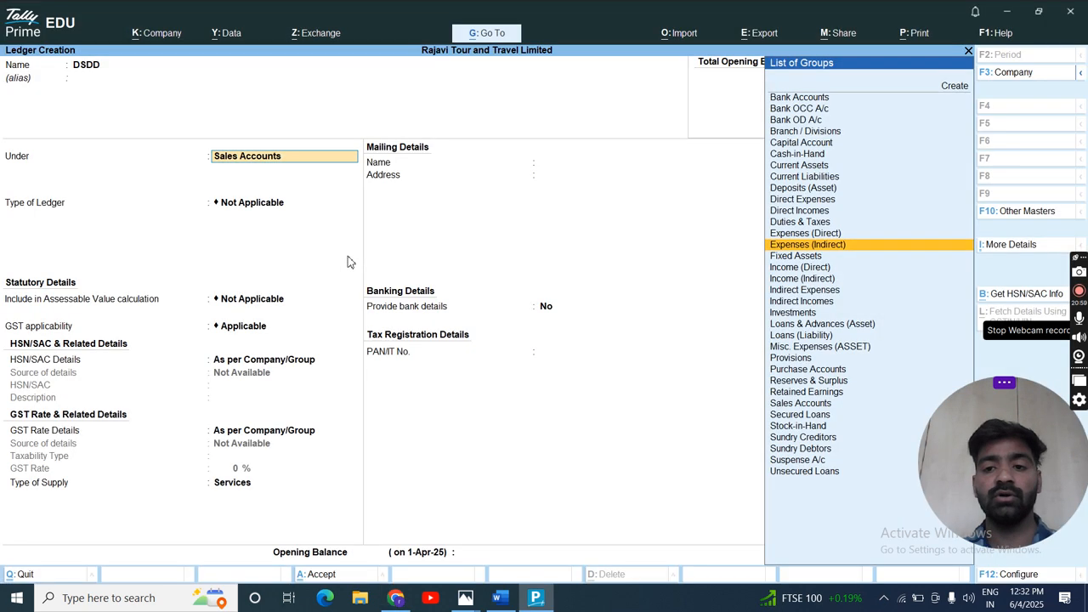
{"action": "key", "text": "alt"}
{"action": "key", "text": "alt+Tab"}
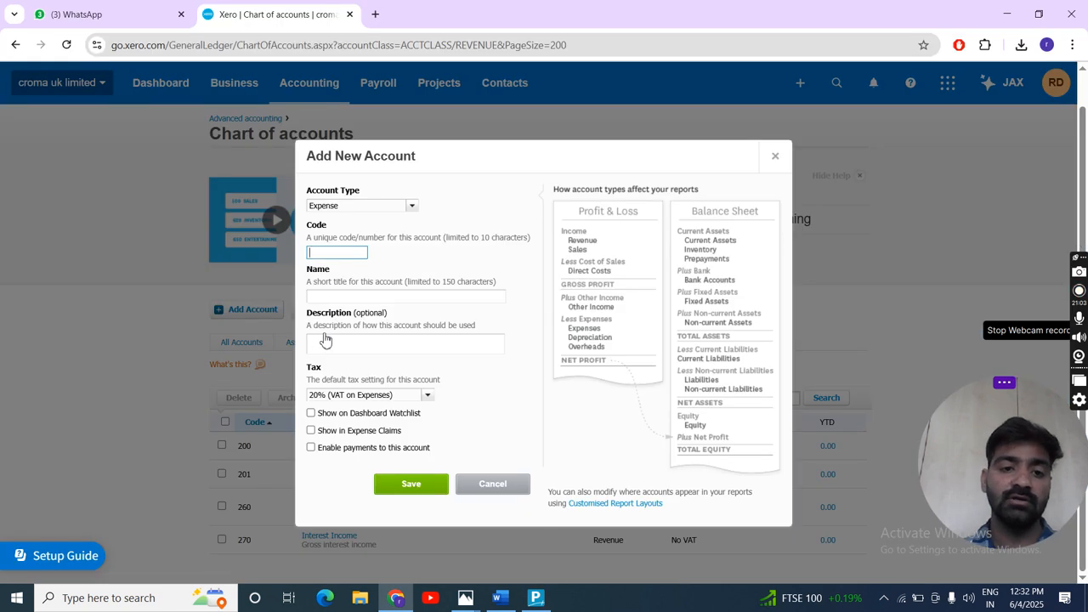
{"action": "left_click", "coordinate": [334, 293]}
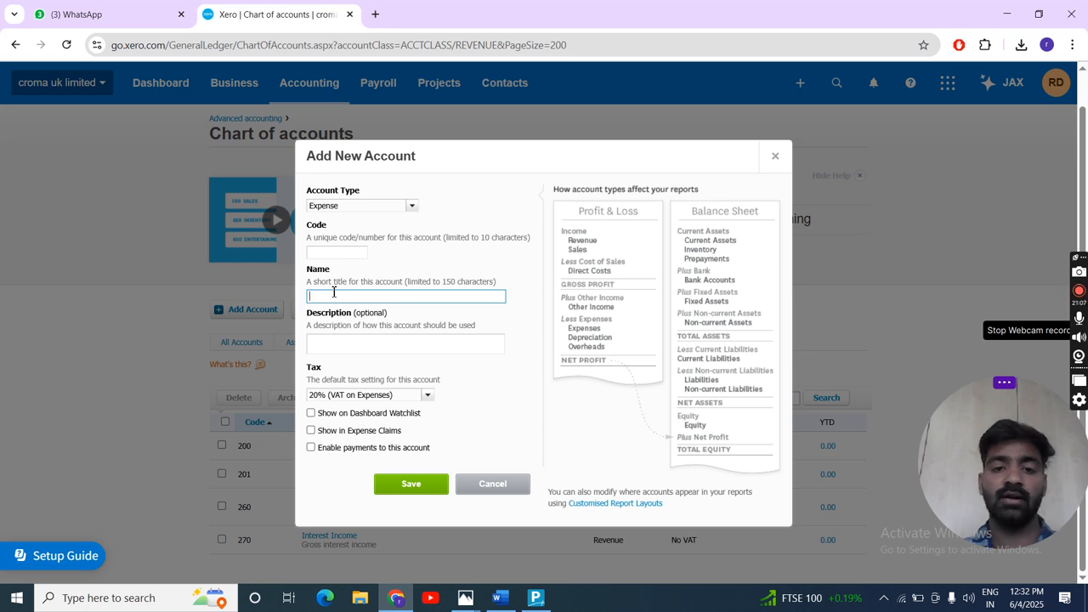
- Switch to TallyPrime and place the DSDD ledger under the Current Assets group
{"action": "key", "text": "alt+Tab"}
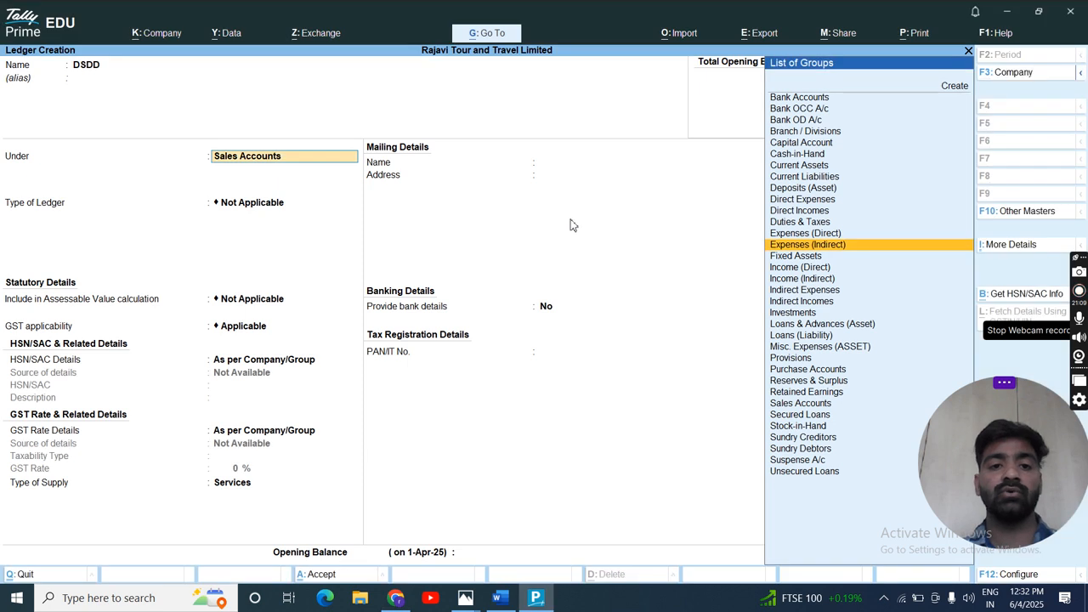
{"action": "key", "text": "space"}
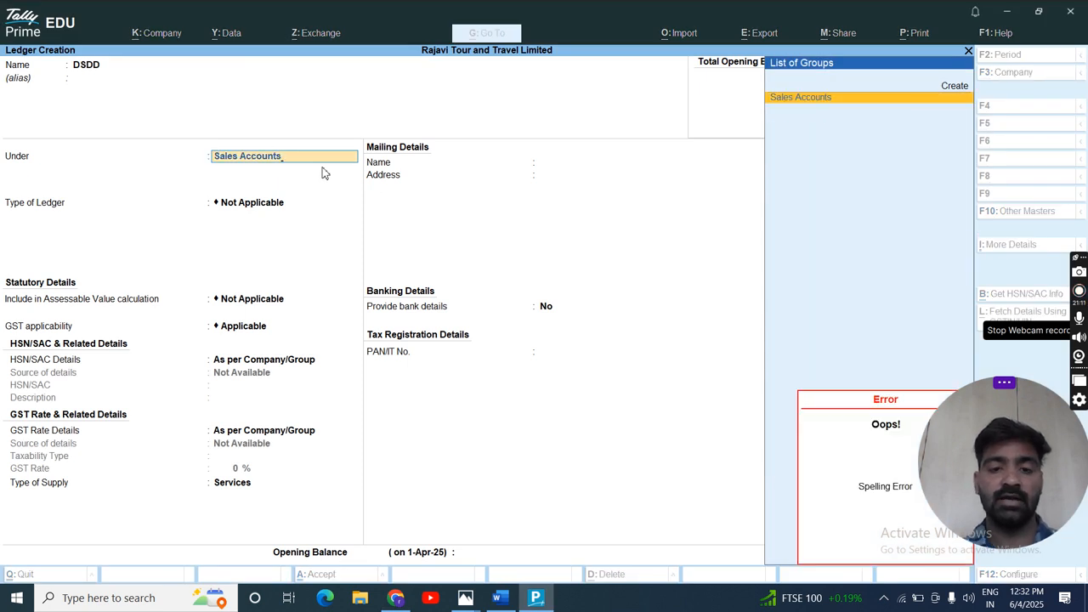
{"action": "key", "text": "BackSpace"}
{"action": "key", "text": "BackSpace"}
{"action": "key", "text": "BackSpace"}
{"action": "key", "text": "BackSpace"}
{"action": "key", "text": "BackSpace"}
{"action": "key", "text": "BackSpace"}
{"action": "key", "text": "BackSpace"}
{"action": "key", "text": "BackSpace"}
{"action": "key", "text": "BackSpace"}
{"action": "key", "text": "BackSpace"}
{"action": "key", "text": "BackSpace"}
{"action": "key", "text": "BackSpace"}
{"action": "key", "text": "BackSpace"}
{"action": "type", "text": "E"}
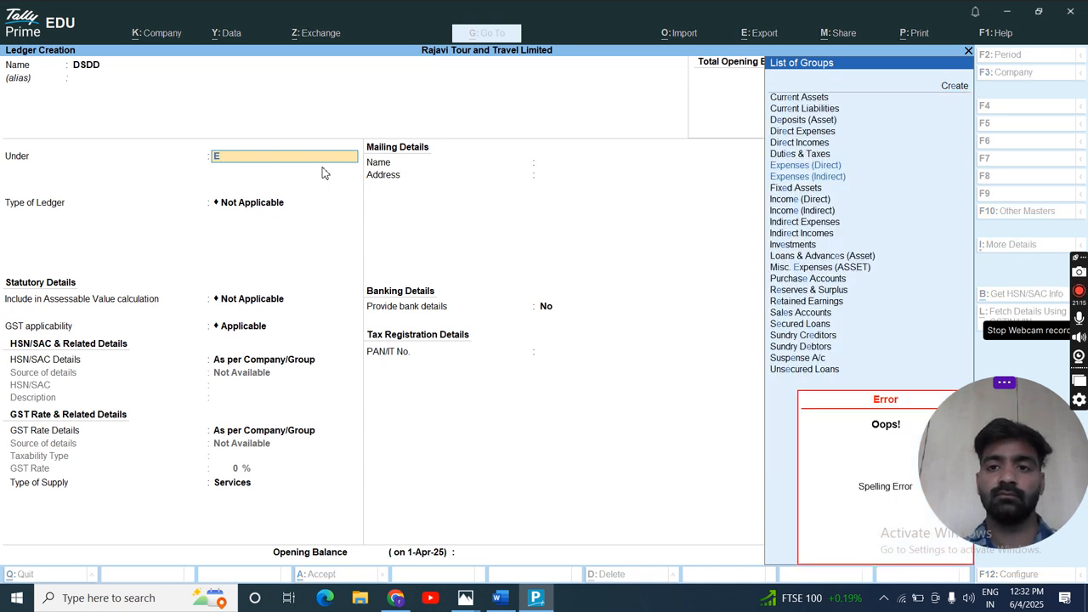
{"action": "type", "text": "N"}
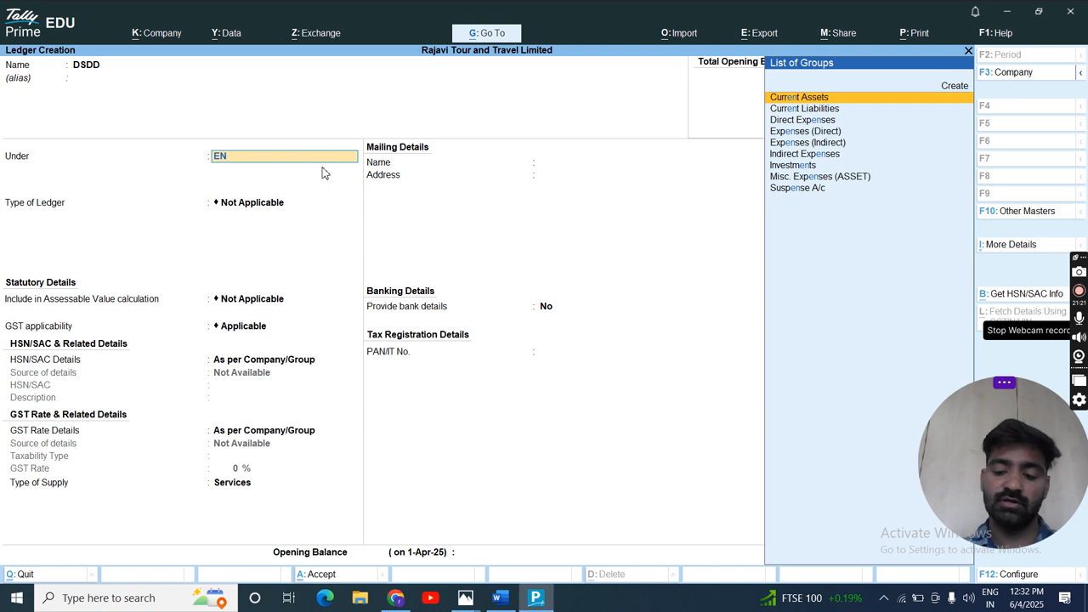
{"action": "key", "text": "Return"}
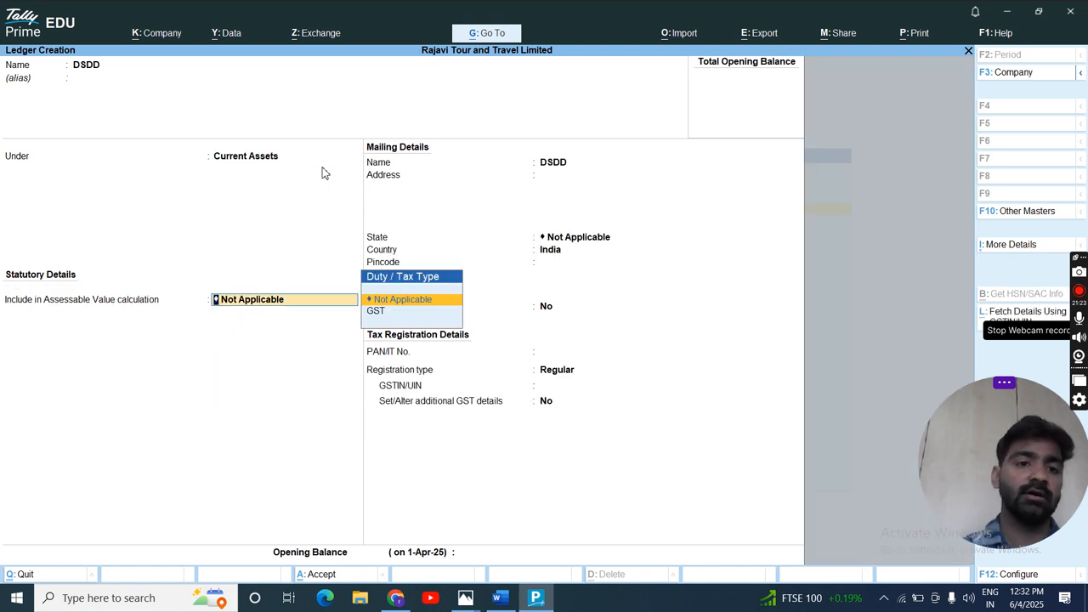
- Switch to Xero, close the new account form without saving and bring up the Table of Contents image in Photos
{"action": "key", "text": "alt+Tab"}
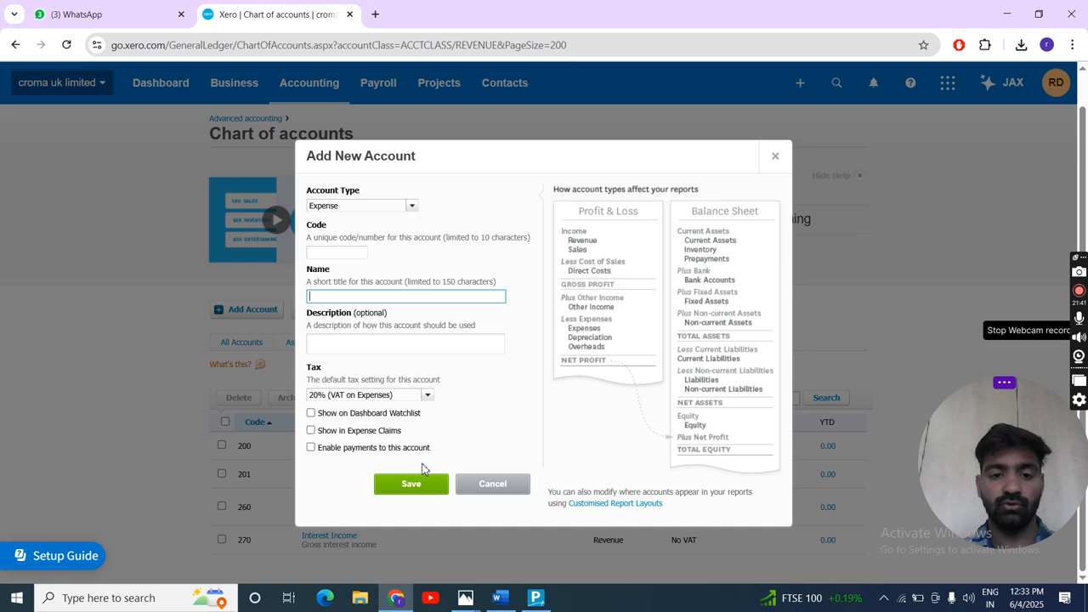
{"action": "left_click", "coordinate": [775, 157]}
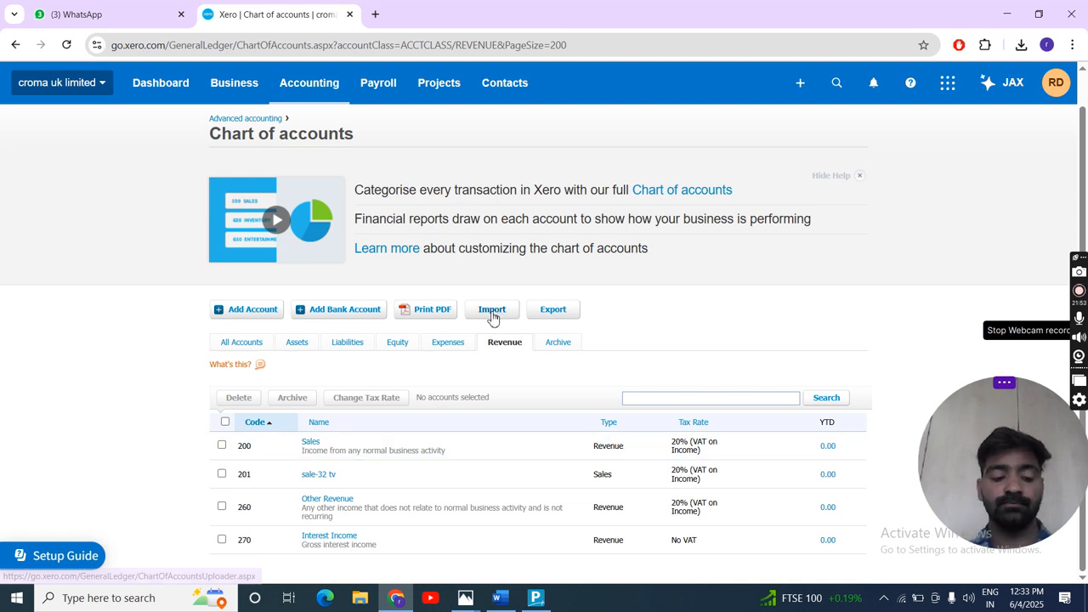
{"action": "key", "text": "alt+Tab"}
{"action": "key", "text": "alt+Tab"}
{"action": "key", "text": "alt+Tab"}
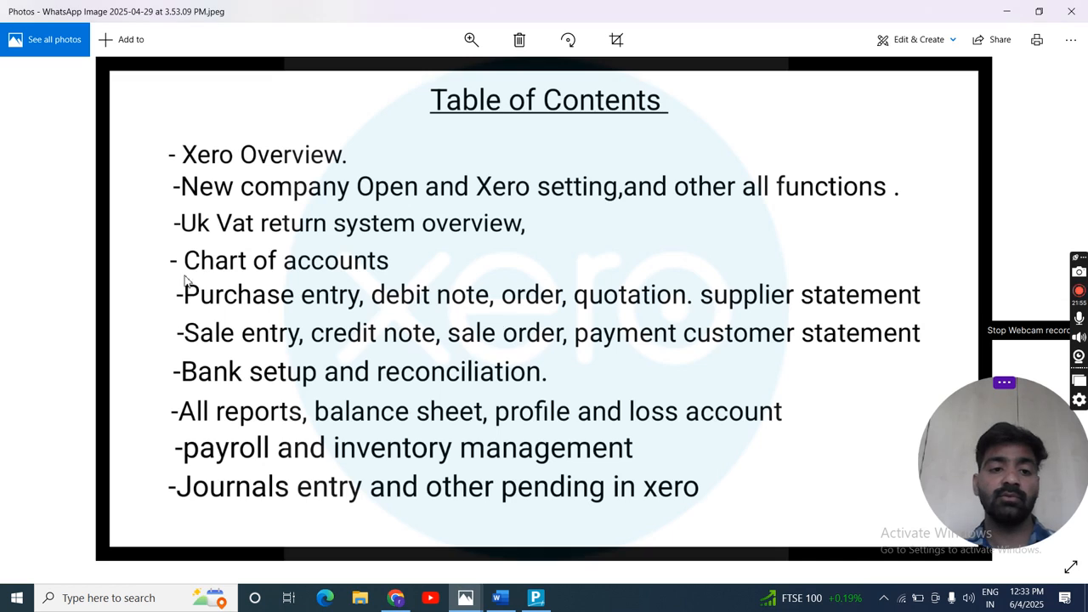